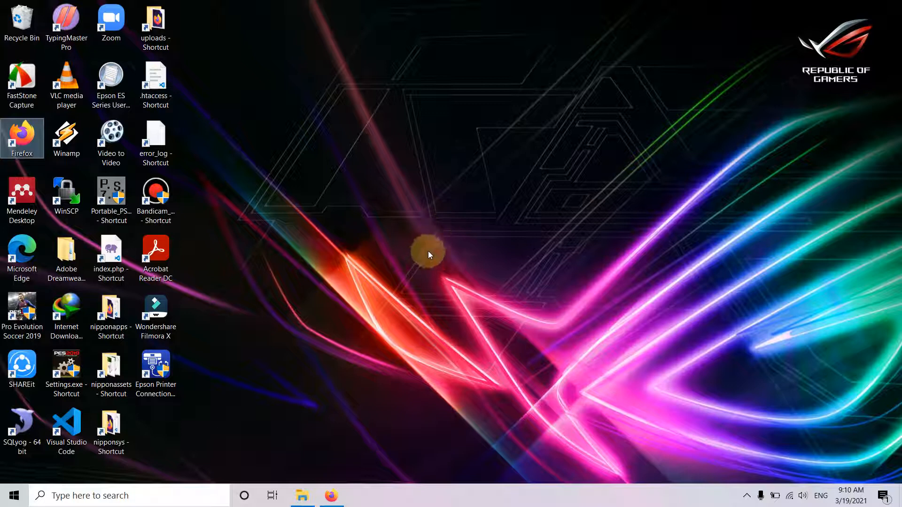
# Switch to Firefox and examine the local WordPress blog's front page and its sidebar widgets down to Meta.
pyautogui.click(335, 497)
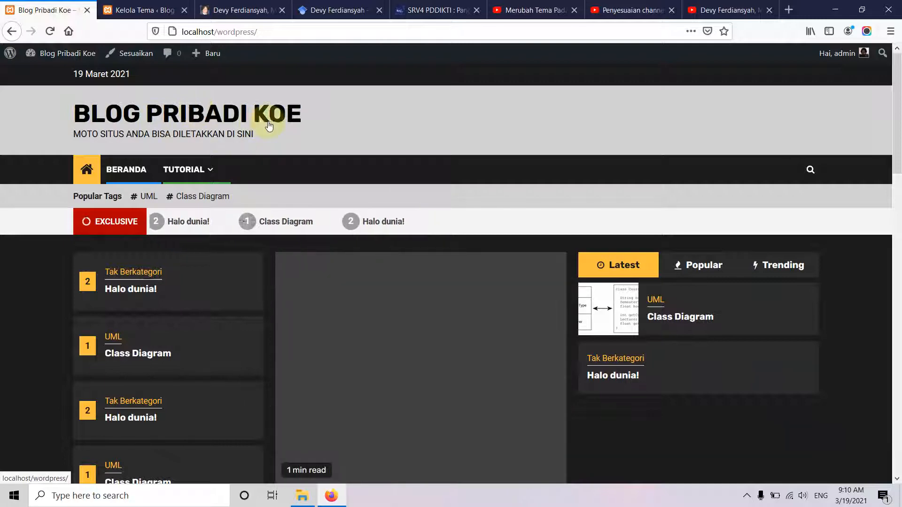
pyautogui.scroll(-5, 378, 263)
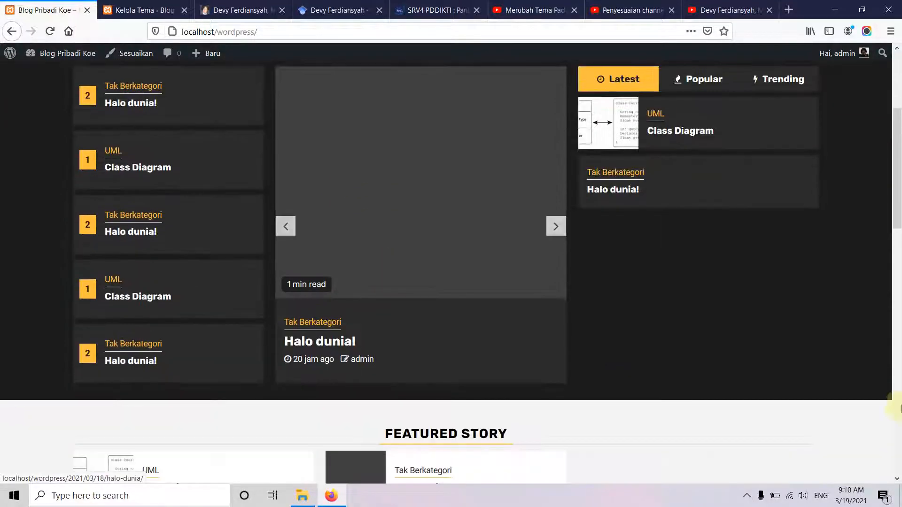
pyautogui.scroll(-15, 841, 357)
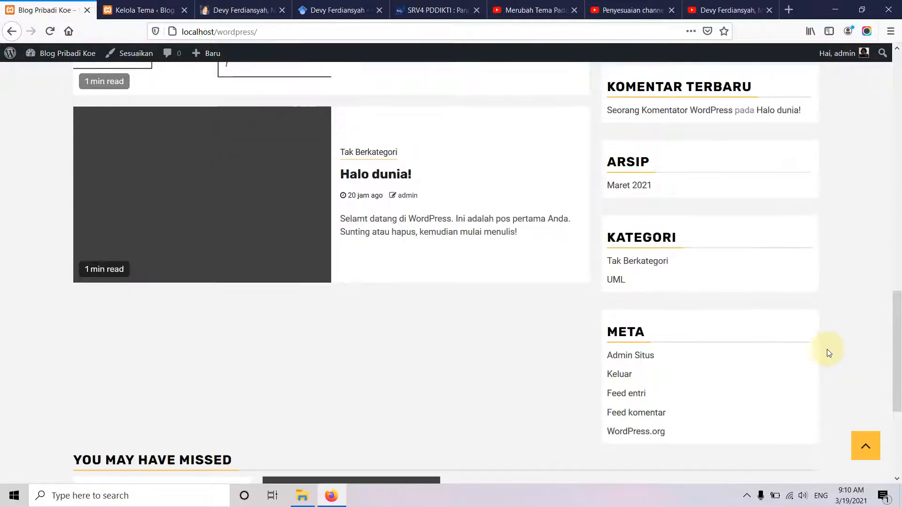
pyautogui.scroll(2, 723, 331)
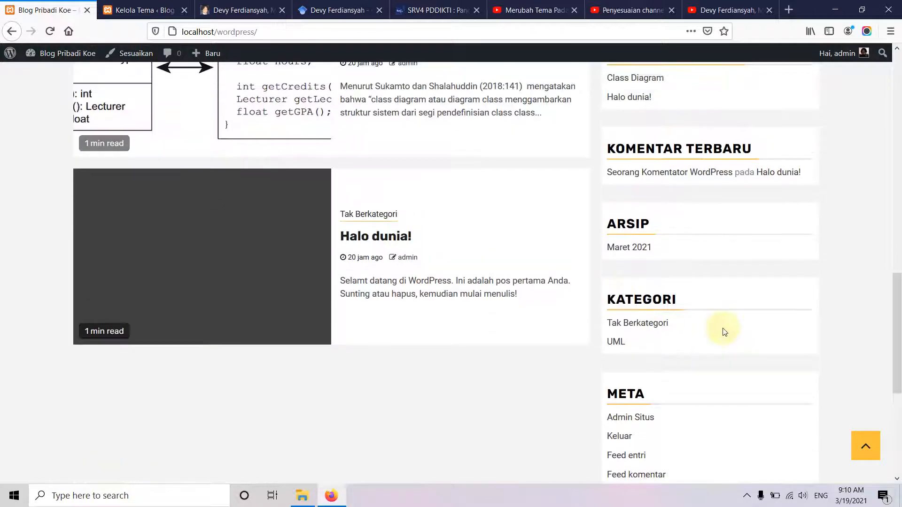
pyautogui.scroll(-4, 715, 302)
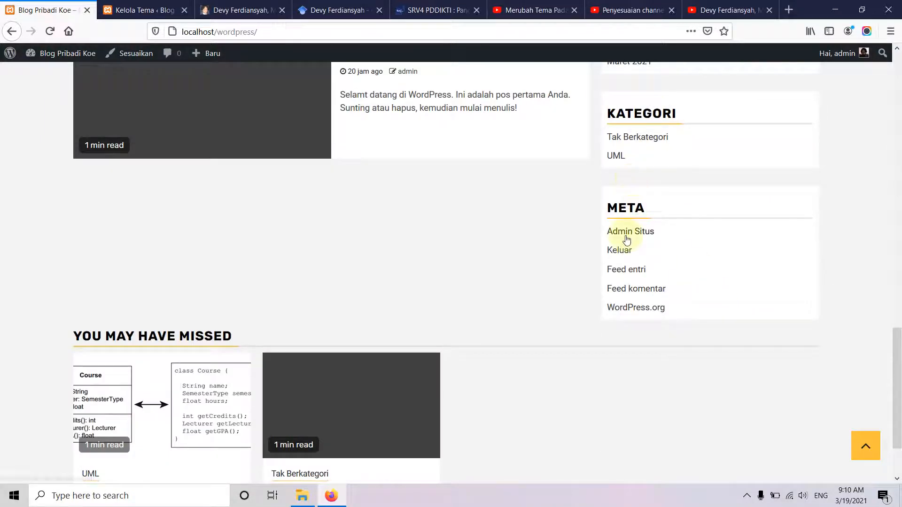
pyautogui.scroll(6, 701, 274)
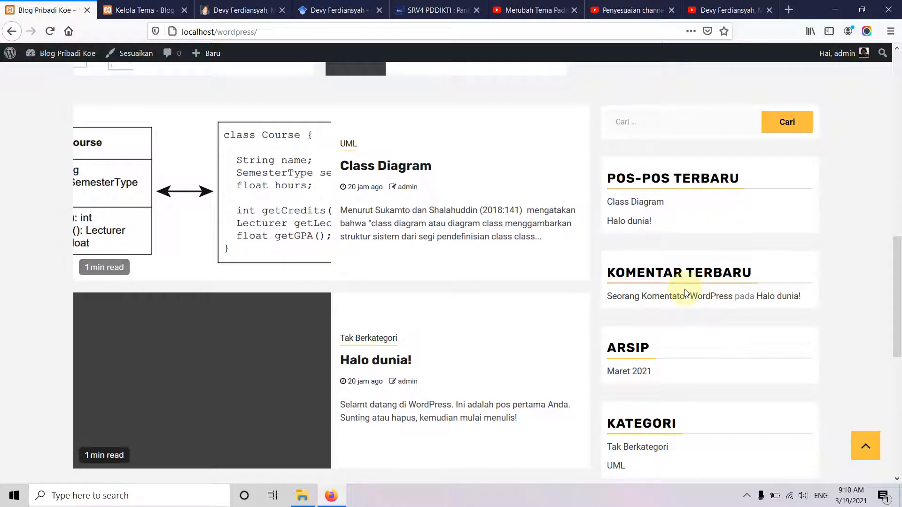
pyautogui.scroll(-1, 671, 325)
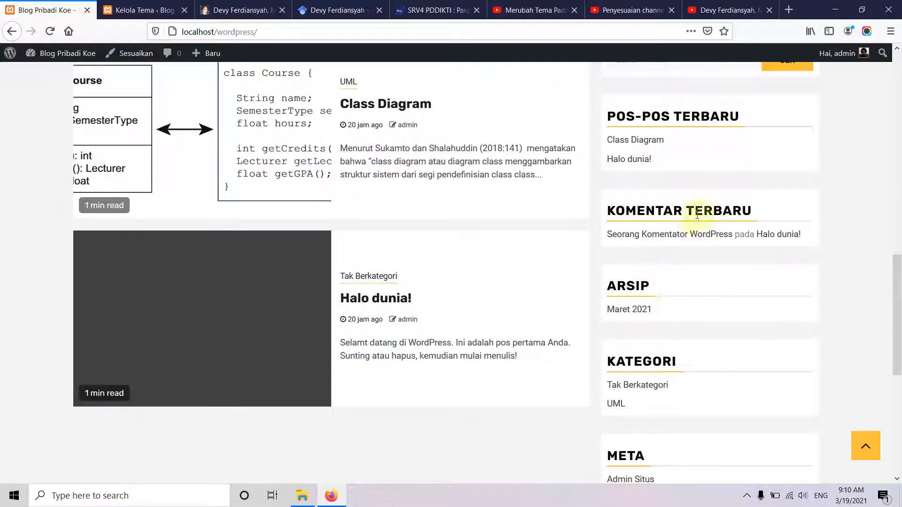
pyautogui.scroll(-3, 644, 308)
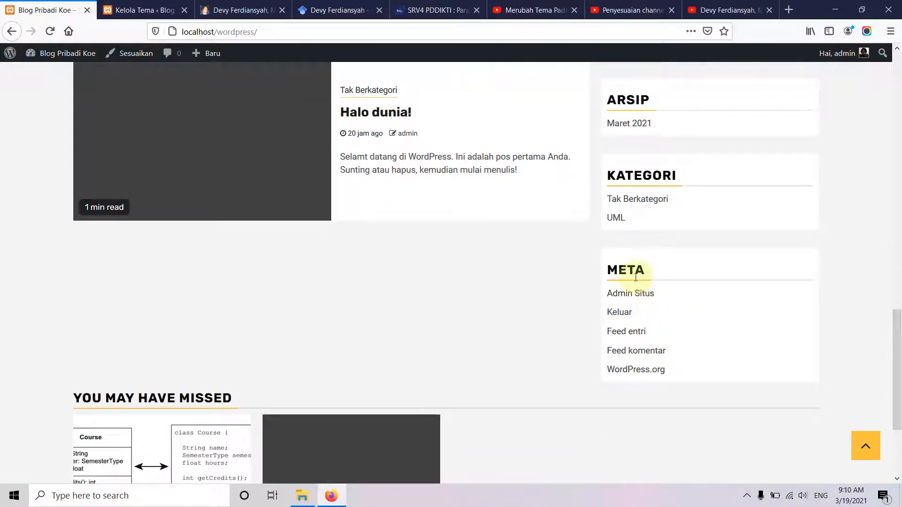
# Examine the reference blog's sidebar, including its photo, PDDikti and Google Scholar images and visitor counter.
pyautogui.click(239, 10)
pyautogui.scroll(-20, 820, 396)
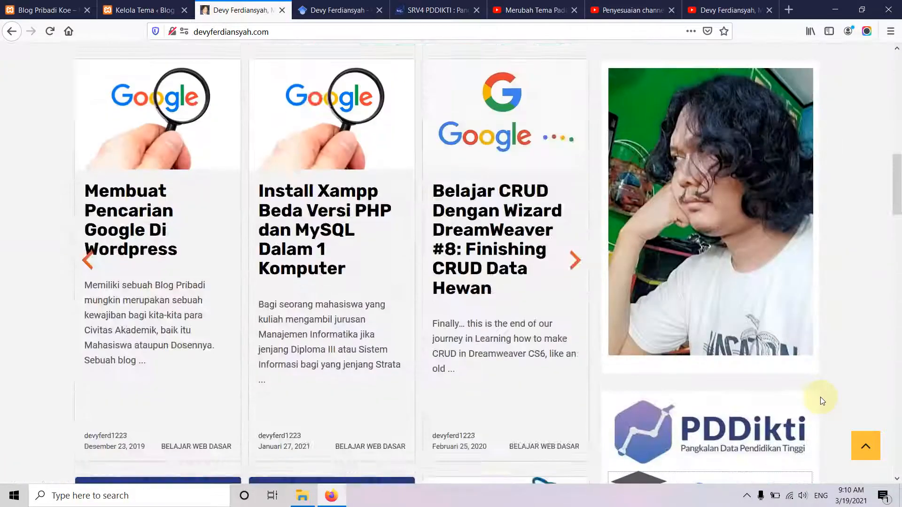
pyautogui.scroll(-3, 818, 394)
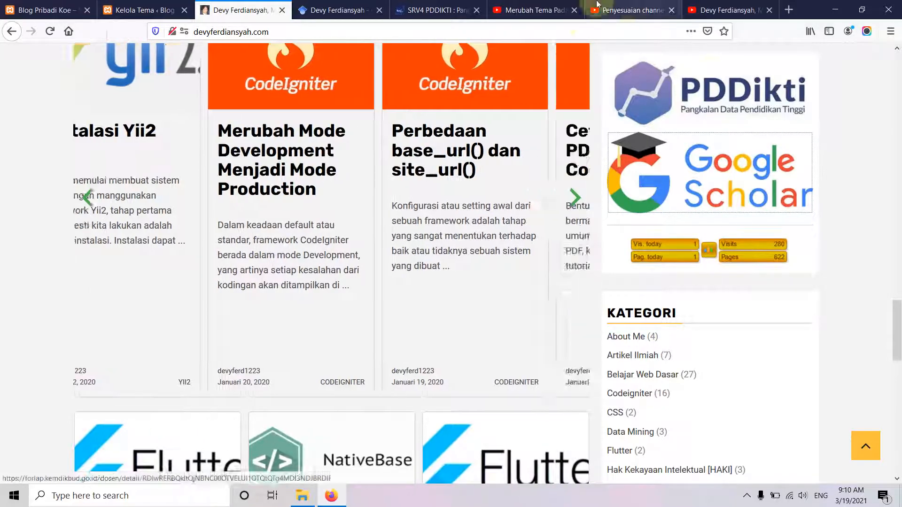
# Search Google for hitstats in a new tab and open the Histats.com counter site.
pyautogui.click(789, 10)
pyautogui.write('hitst')
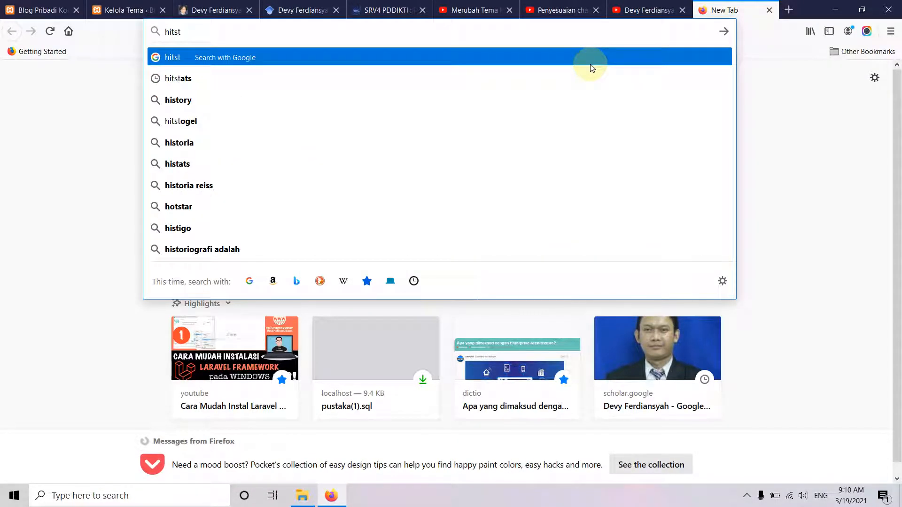
pyautogui.press('Down')
pyautogui.press('Return')
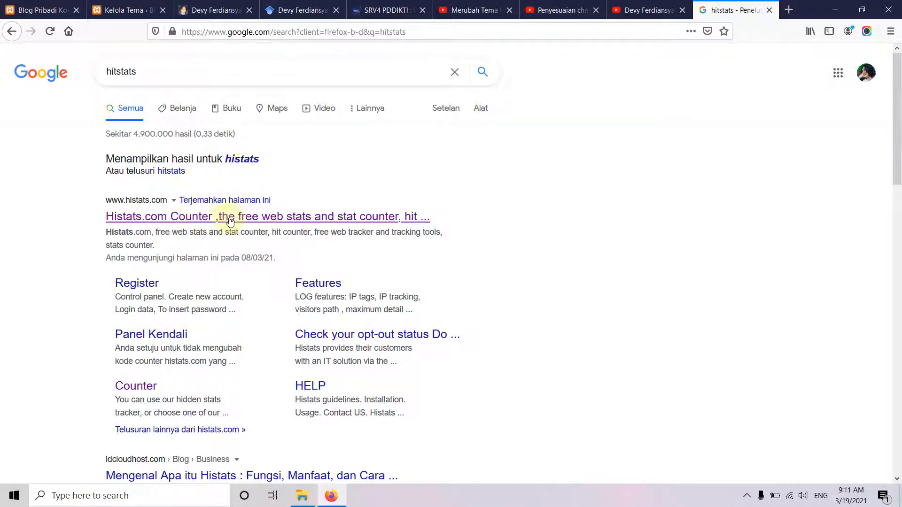
pyautogui.click(282, 219)
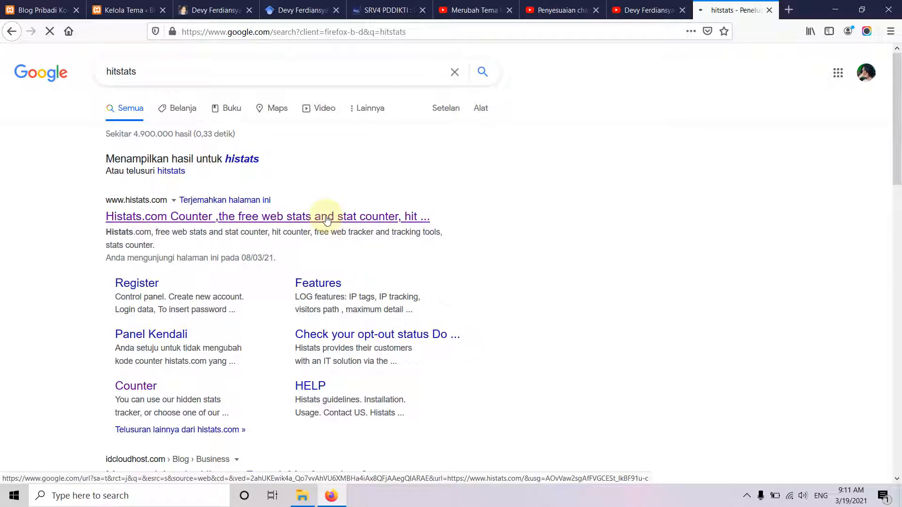
# Compare the reference blog's visitor counter with the local blog's sidebar content.
pyautogui.click(193, 6)
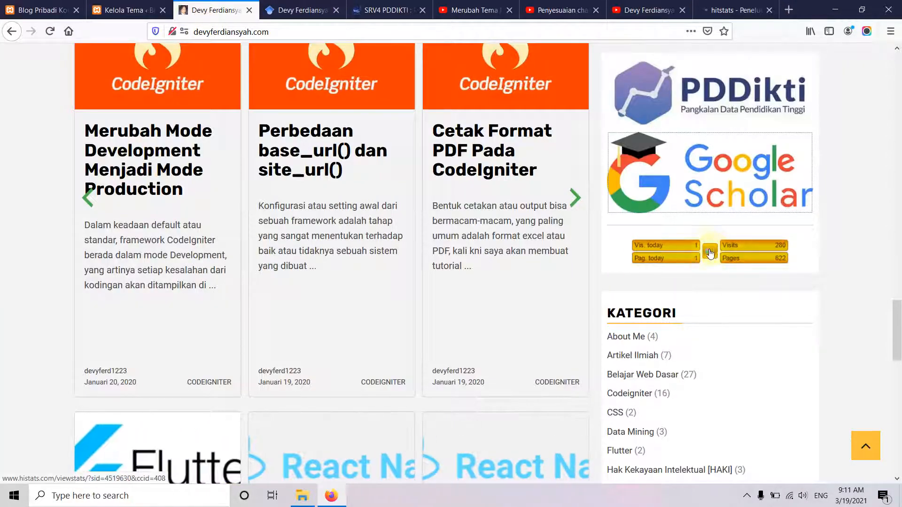
pyautogui.click(53, 12)
pyautogui.scroll(4, 620, 405)
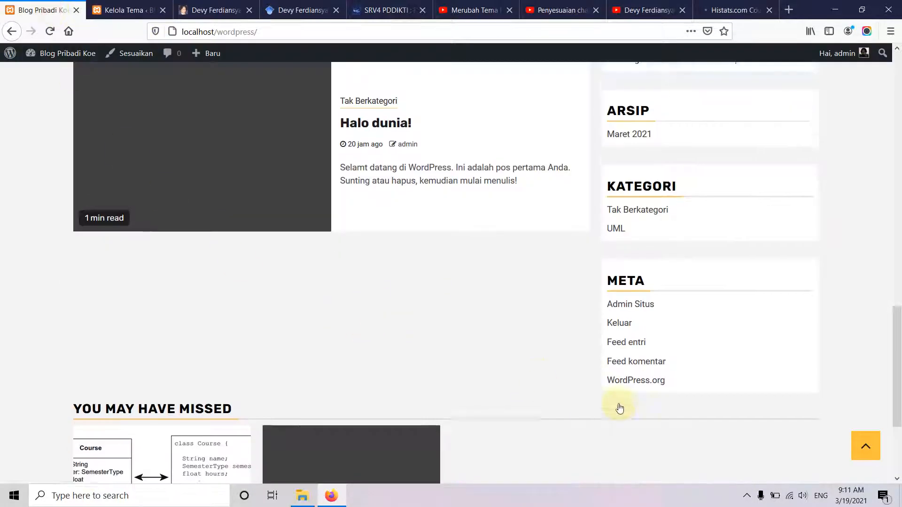
pyautogui.scroll(6, 578, 398)
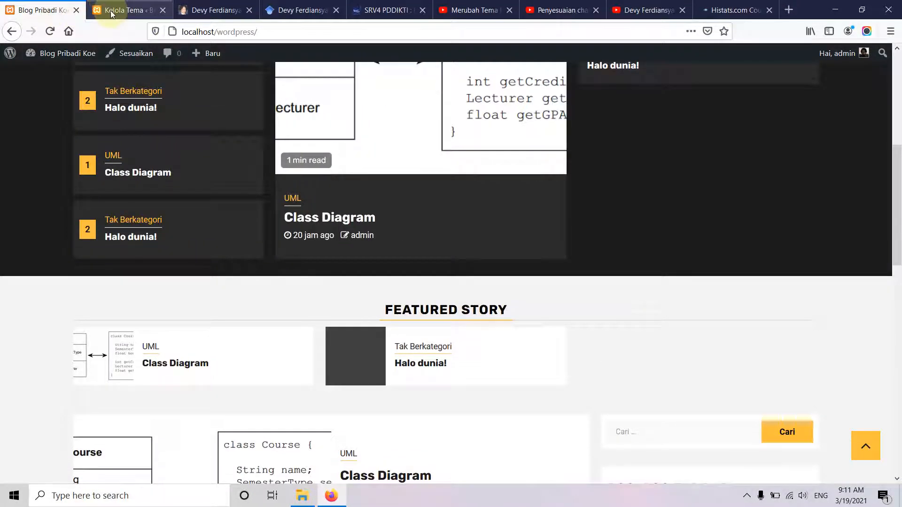
# Open the theme customizer from the local blog's admin dashboard and go to its Widget settings.
pyautogui.click(111, 10)
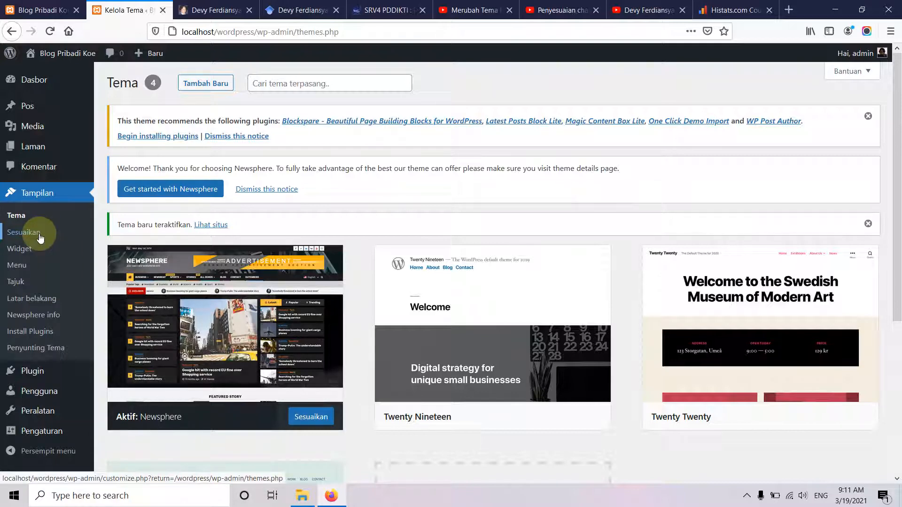
pyautogui.click(38, 81)
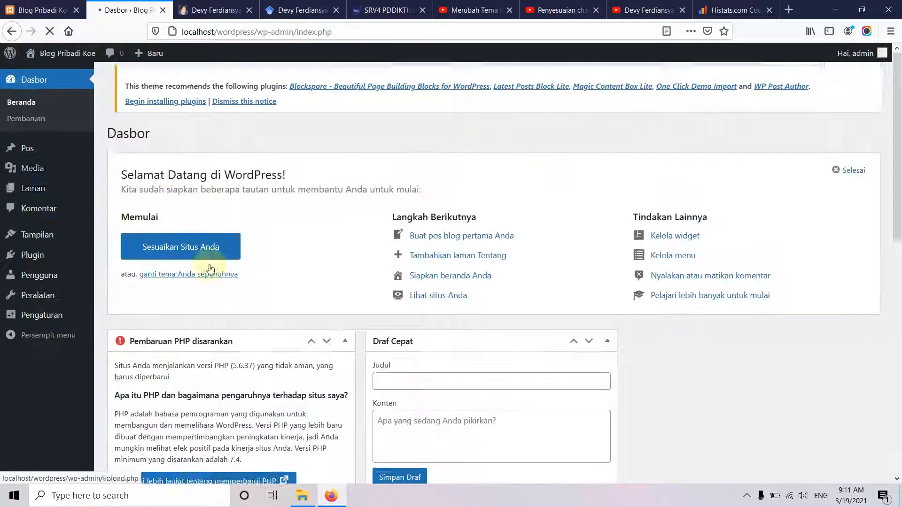
pyautogui.moveTo(36, 237)
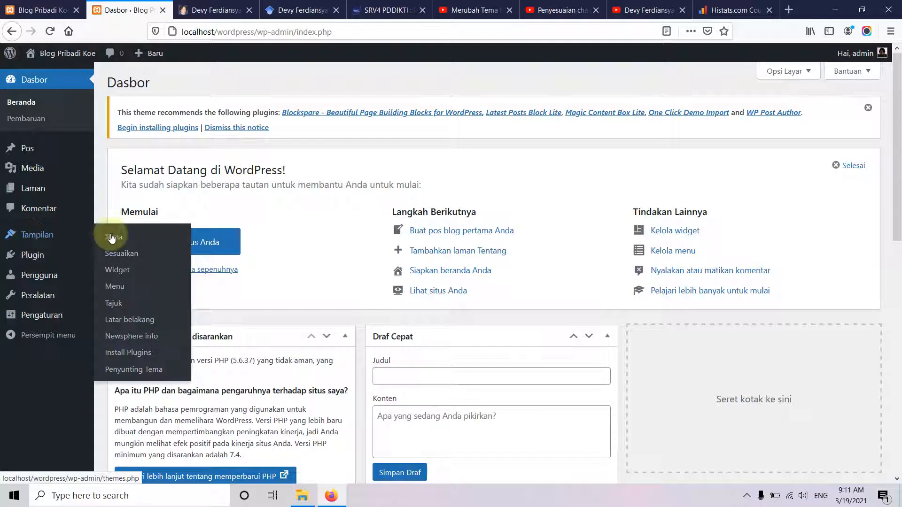
pyautogui.click(126, 254)
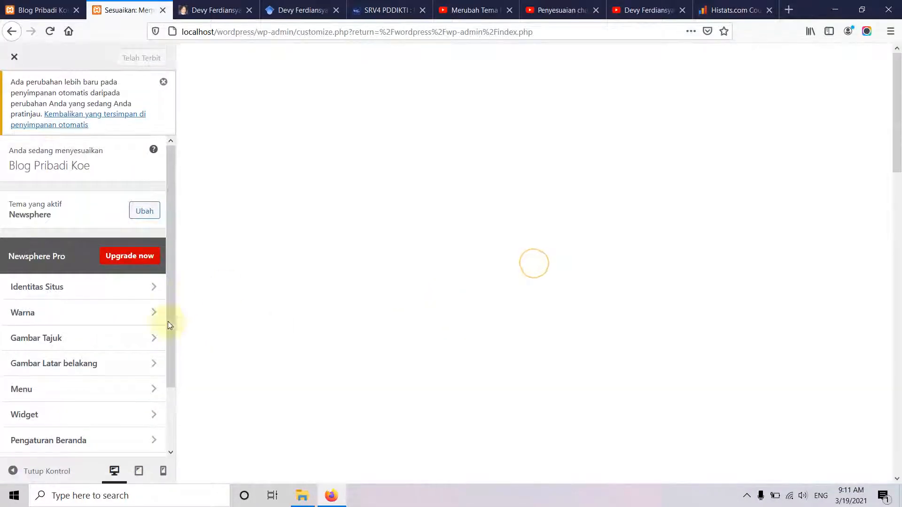
pyautogui.scroll(-2, 145, 364)
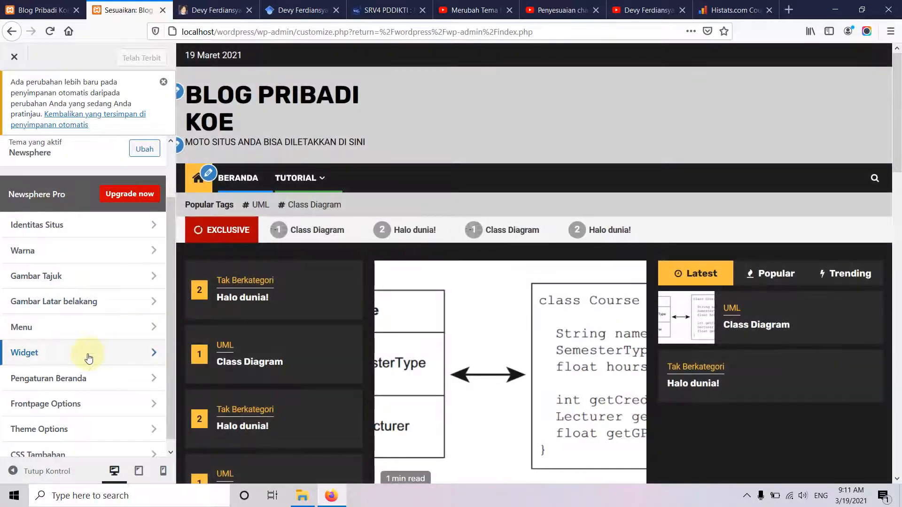
pyautogui.scroll(-1, 103, 350)
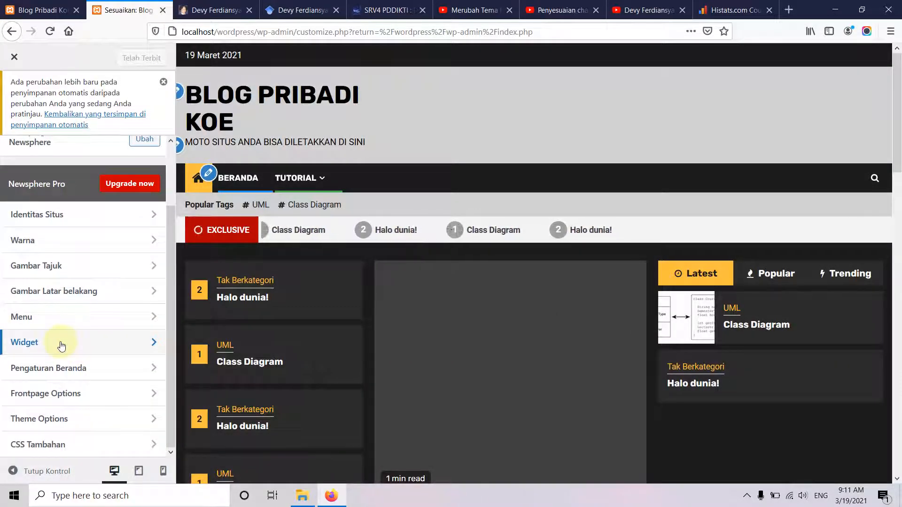
pyautogui.click(61, 345)
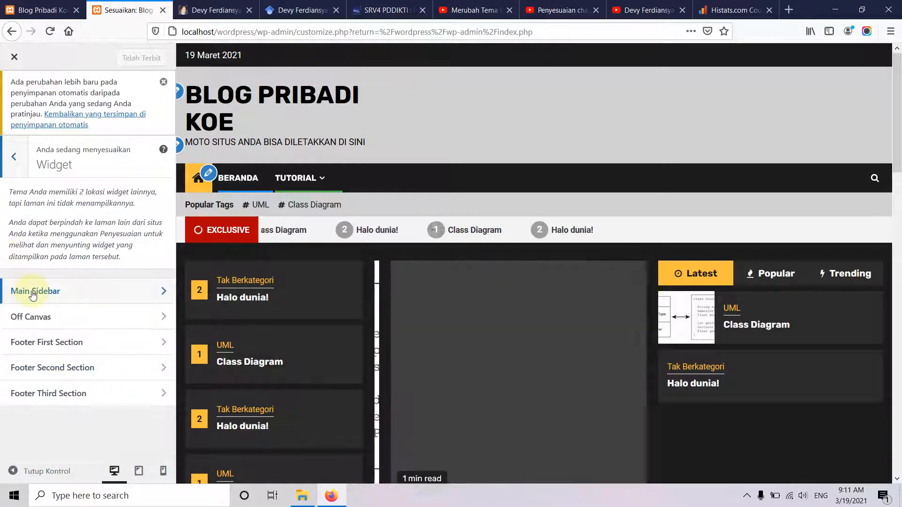
# Compare the customizer's widget areas with the local blog's sidebar and footer and the reference blog's footer sections.
pyautogui.click(34, 7)
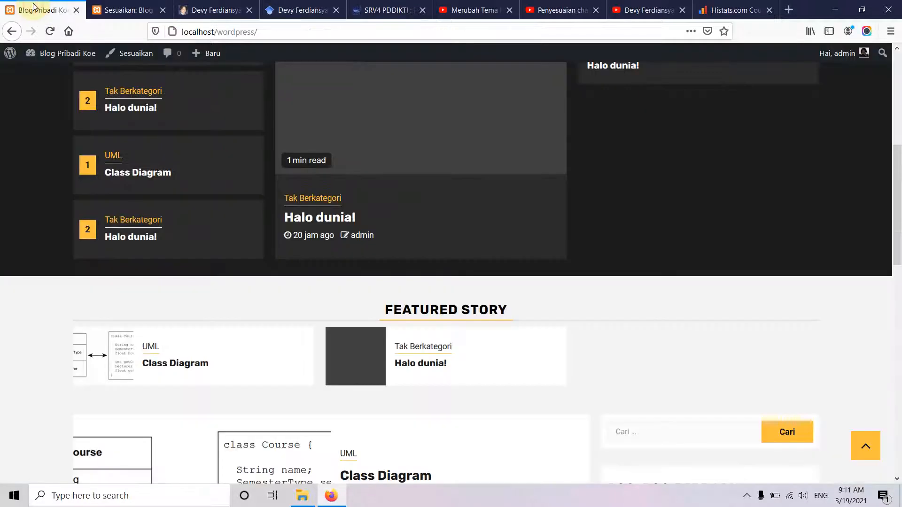
pyautogui.scroll(4, 772, 175)
pyautogui.scroll(-10, 773, 277)
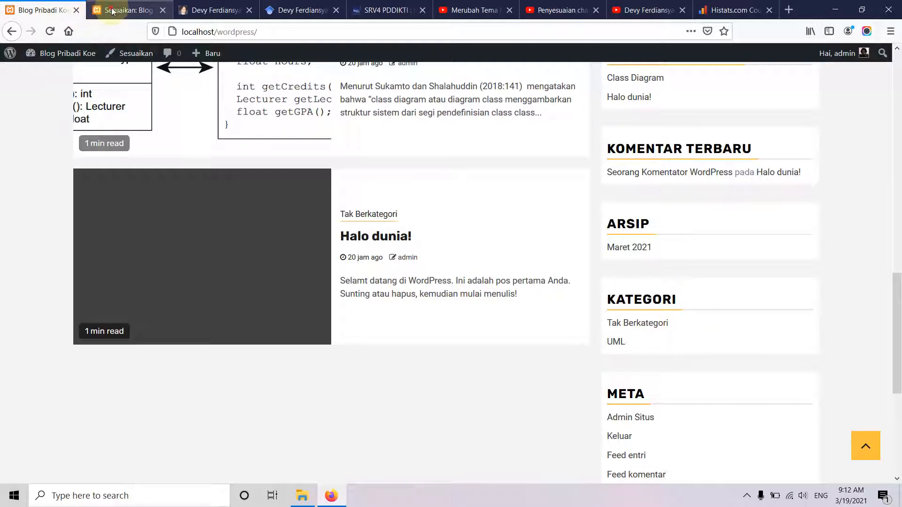
pyautogui.click(96, 7)
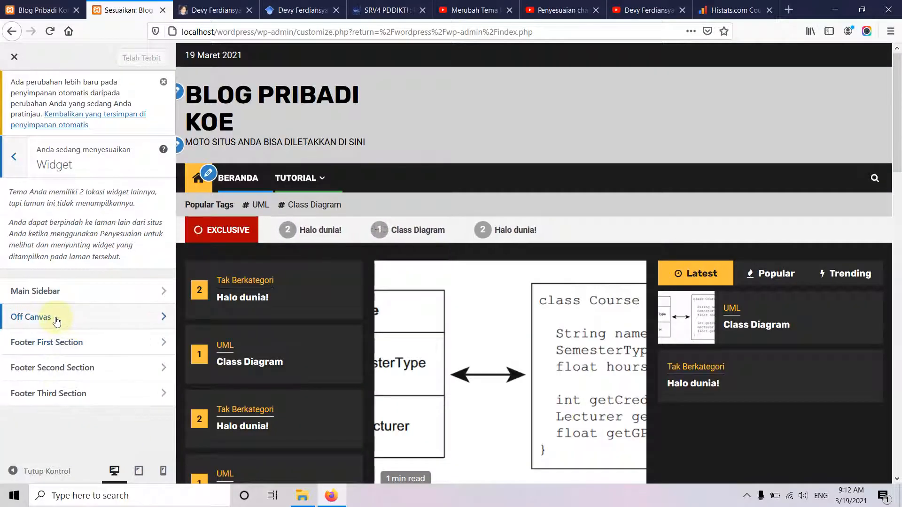
pyautogui.scroll(-2, 422, 332)
pyautogui.scroll(-3, 422, 332)
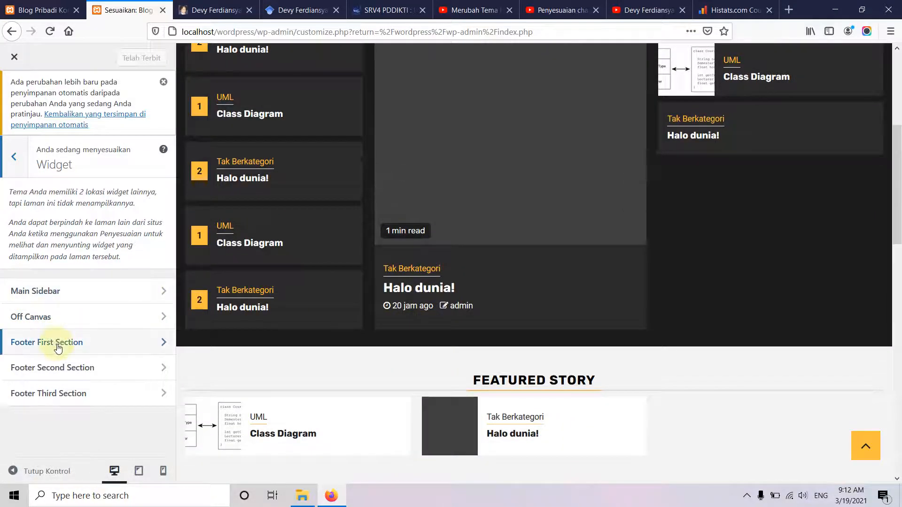
pyautogui.click(47, 9)
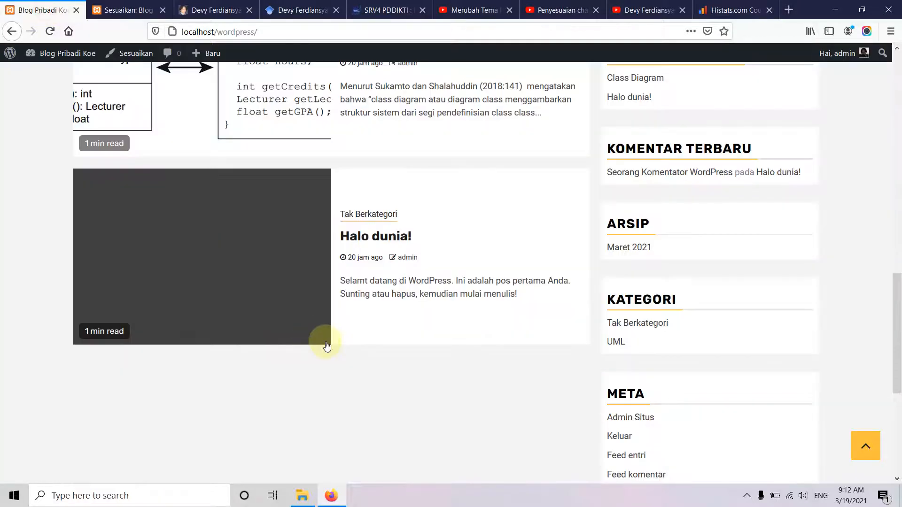
pyautogui.scroll(-5, 322, 346)
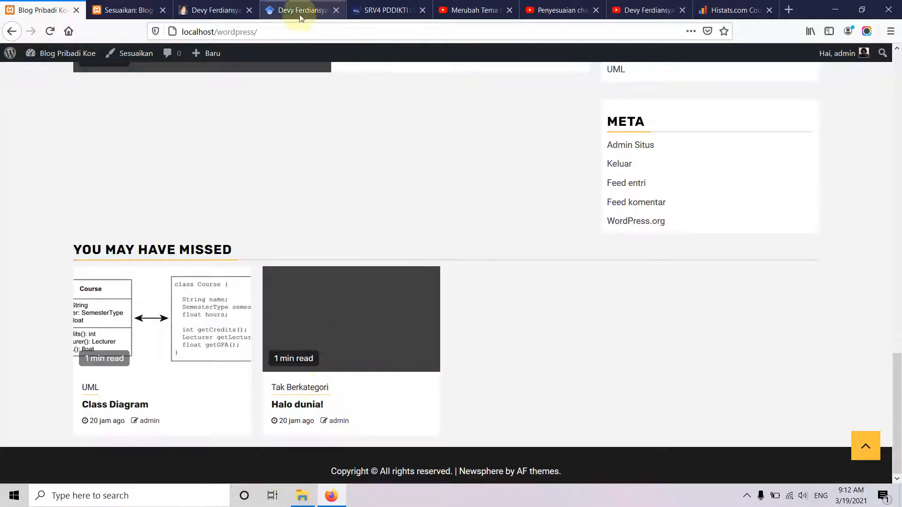
pyautogui.click(225, 11)
pyautogui.scroll(-15, 339, 362)
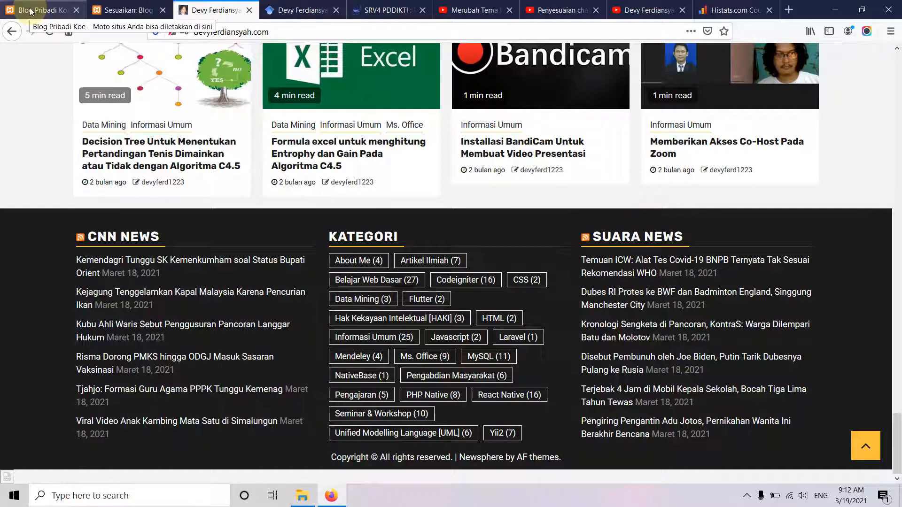
# Remove the Meta widget from the local blog's Main Sidebar in the customizer.
pyautogui.click(123, 10)
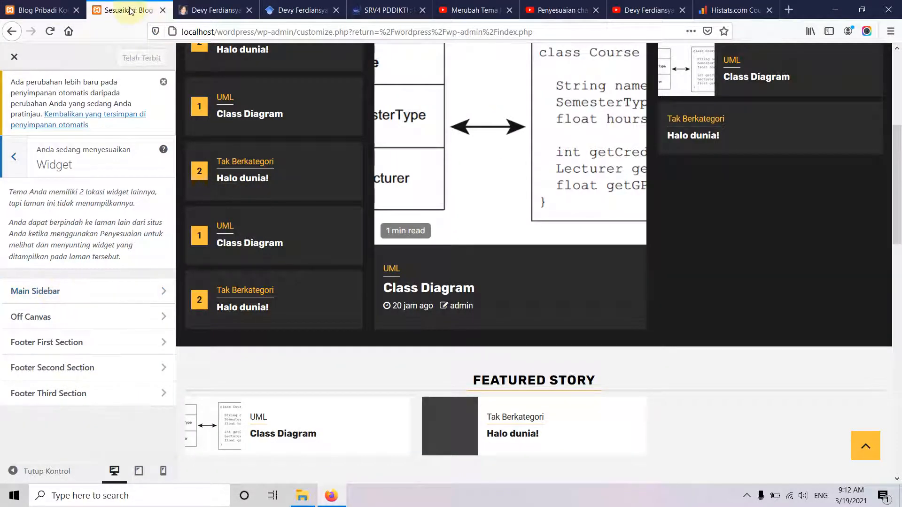
pyautogui.scroll(10, 262, 177)
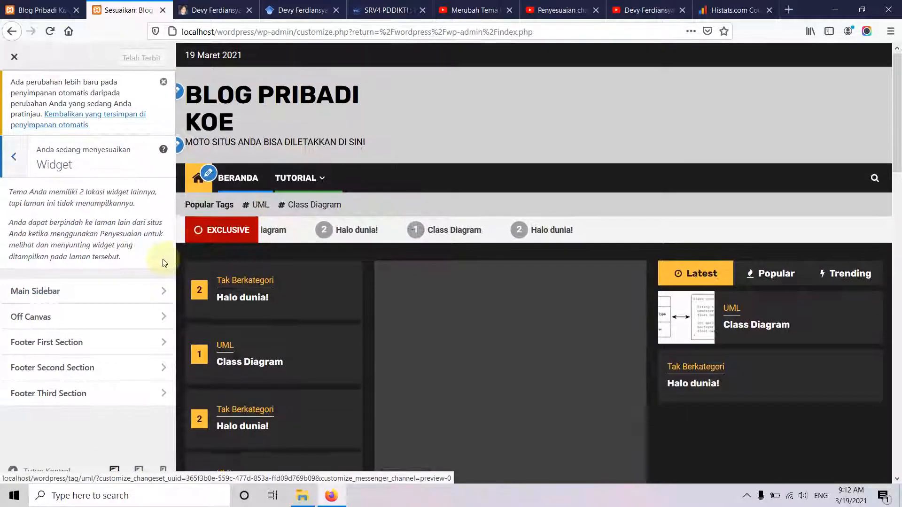
pyautogui.click(40, 291)
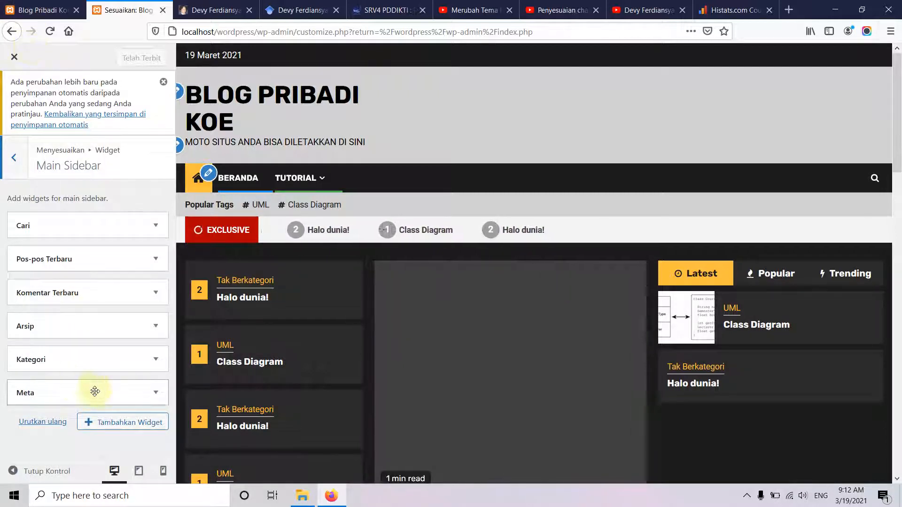
pyautogui.click(156, 394)
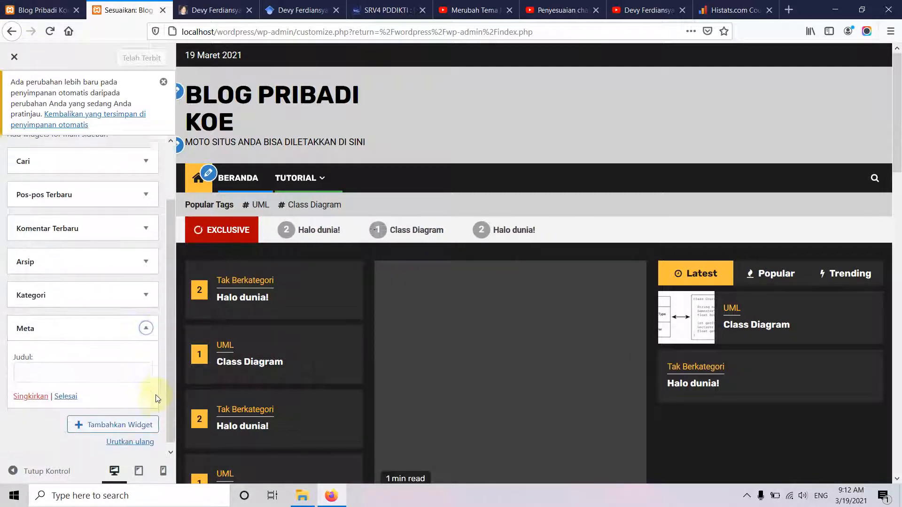
pyautogui.click(30, 390)
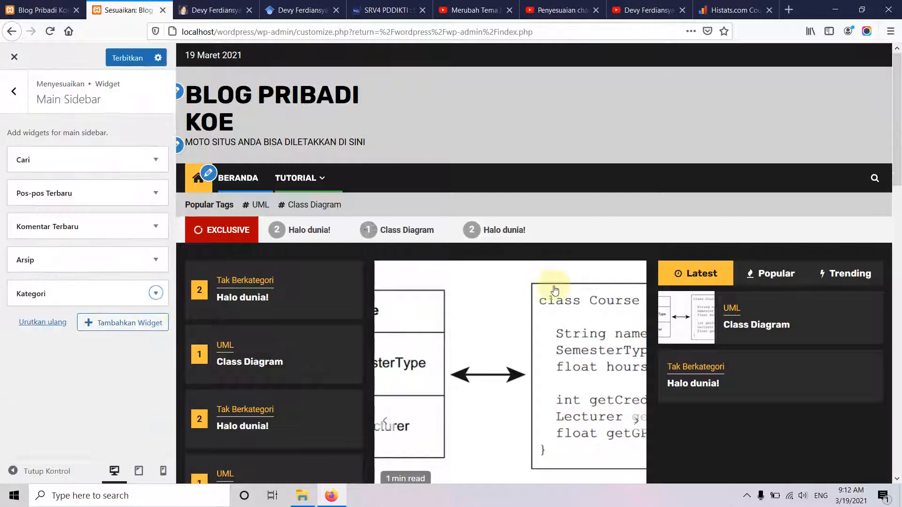
# Remove the Komentar Terbaru widget from the local blog's Main Sidebar.
pyautogui.scroll(-12, 805, 350)
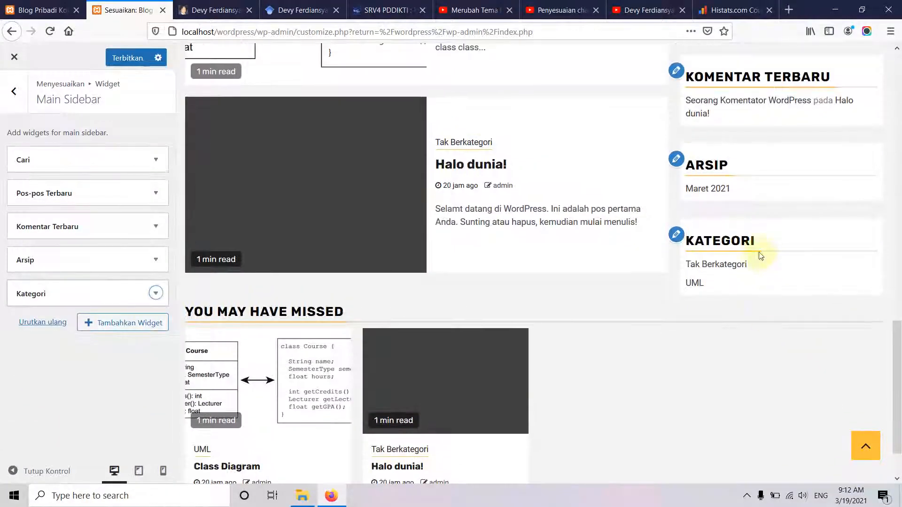
pyautogui.scroll(3, 739, 234)
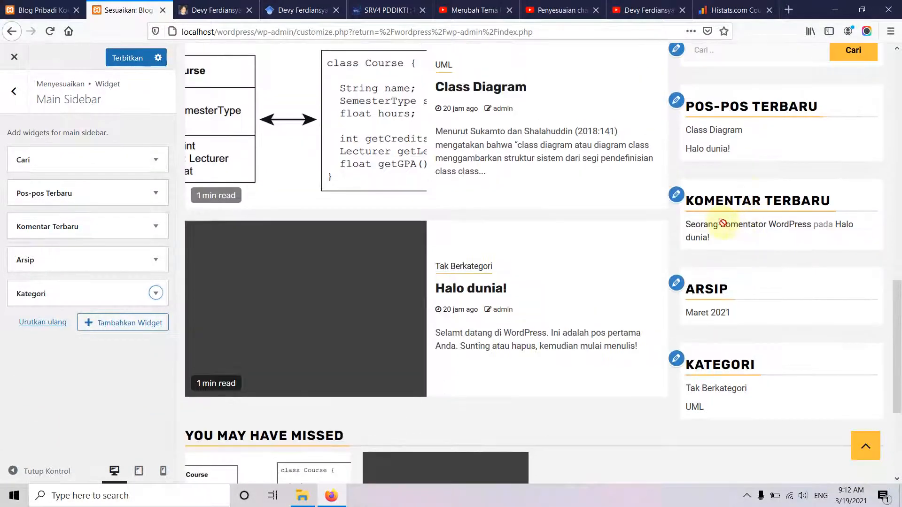
pyautogui.click(157, 229)
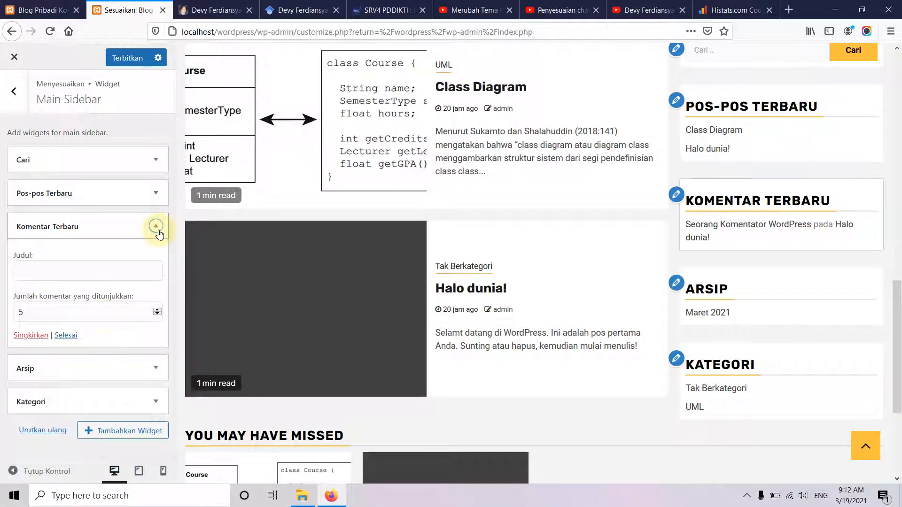
pyautogui.click(31, 335)
# Remove the Arsip widget from the Main Sidebar after checking the remaining widgets in the preview.
pyautogui.scroll(3, 804, 211)
pyautogui.scroll(-1, 783, 297)
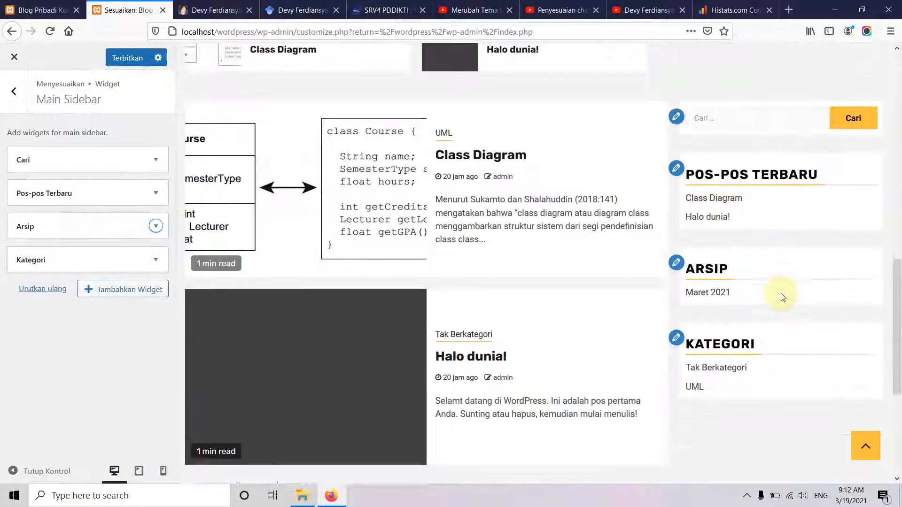
pyautogui.scroll(-2, 783, 297)
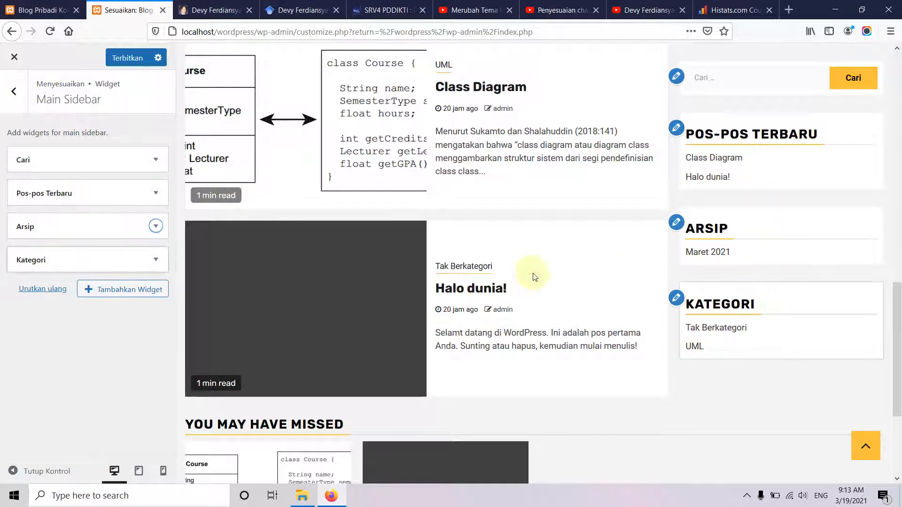
pyautogui.click(155, 226)
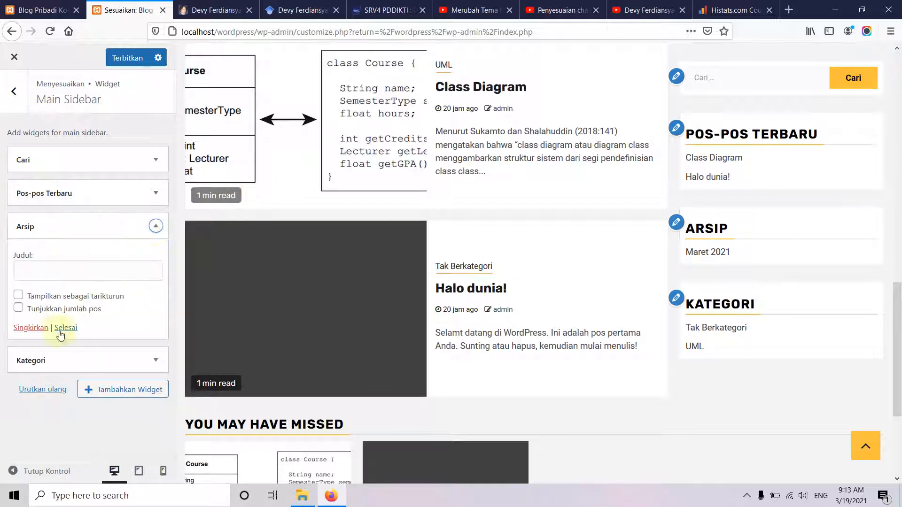
pyautogui.click(31, 327)
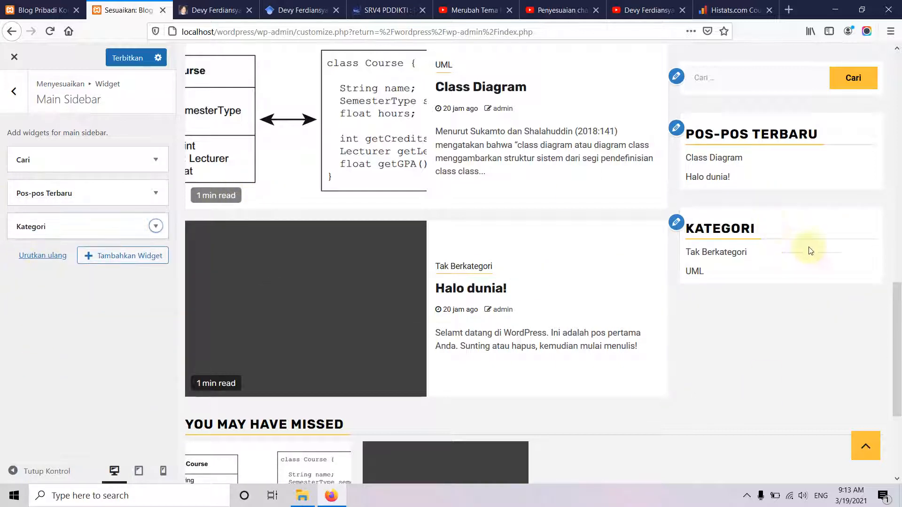
# Add a Gambar (image) widget to the Main Sidebar below Kategori.
pyautogui.scroll(3, 808, 250)
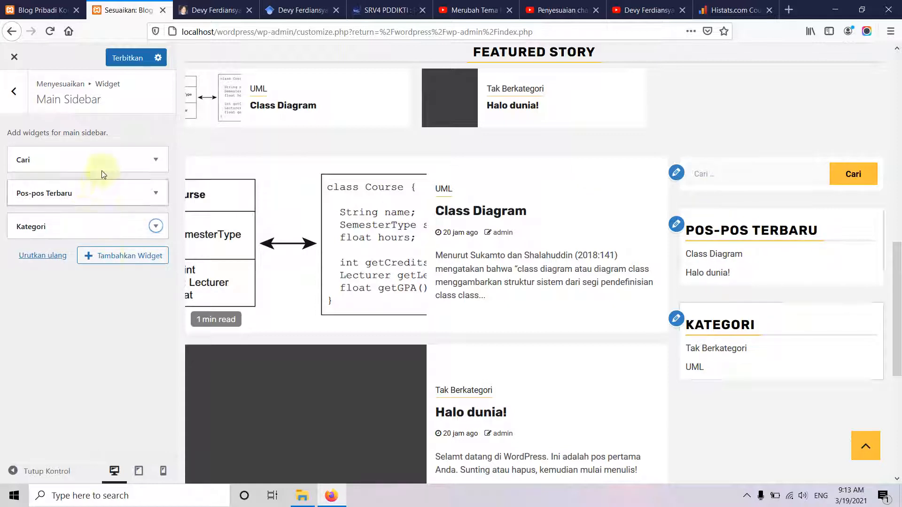
pyautogui.click(113, 259)
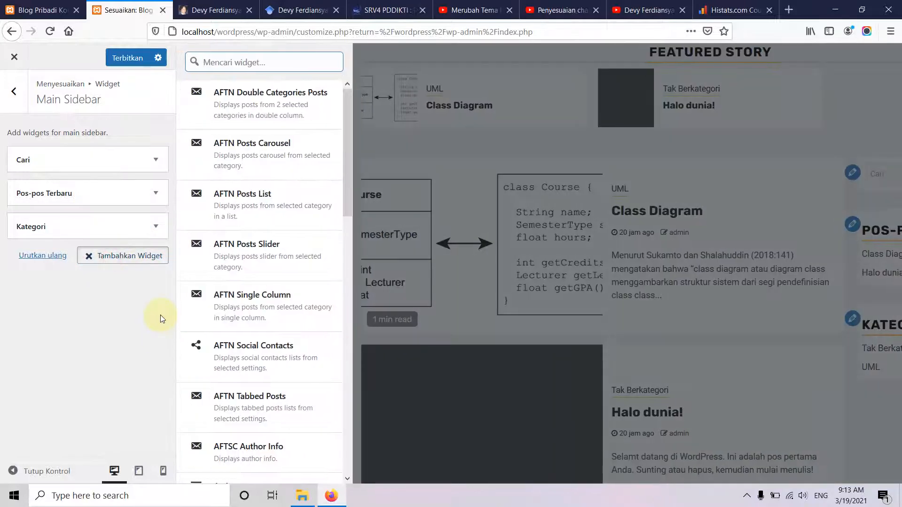
pyautogui.scroll(-4, 282, 280)
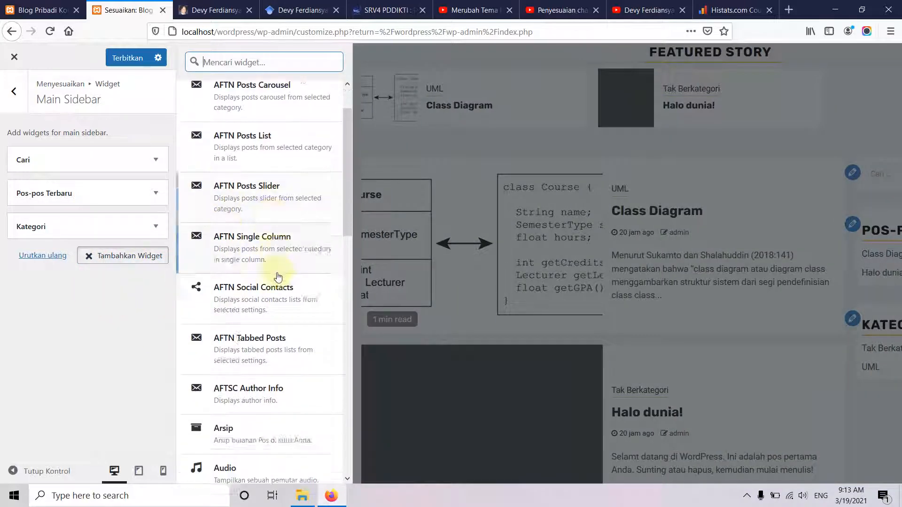
pyautogui.scroll(-4, 280, 281)
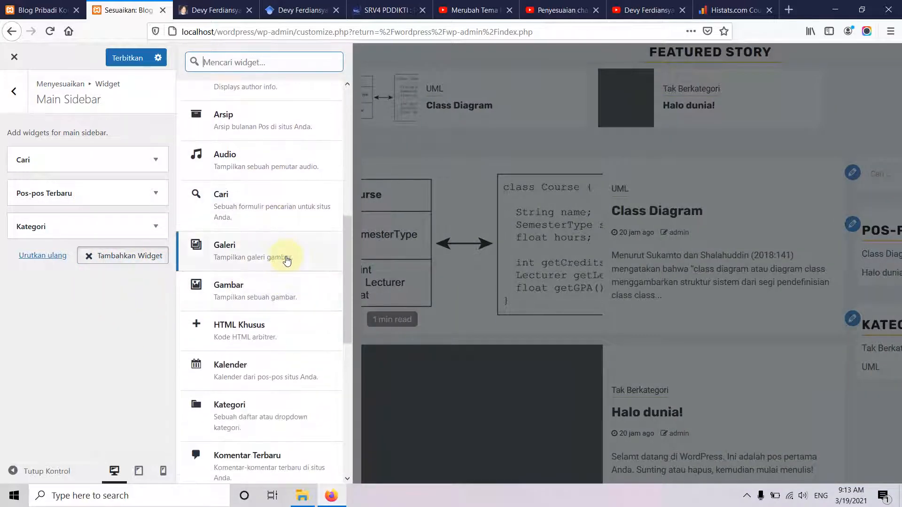
pyautogui.click(270, 297)
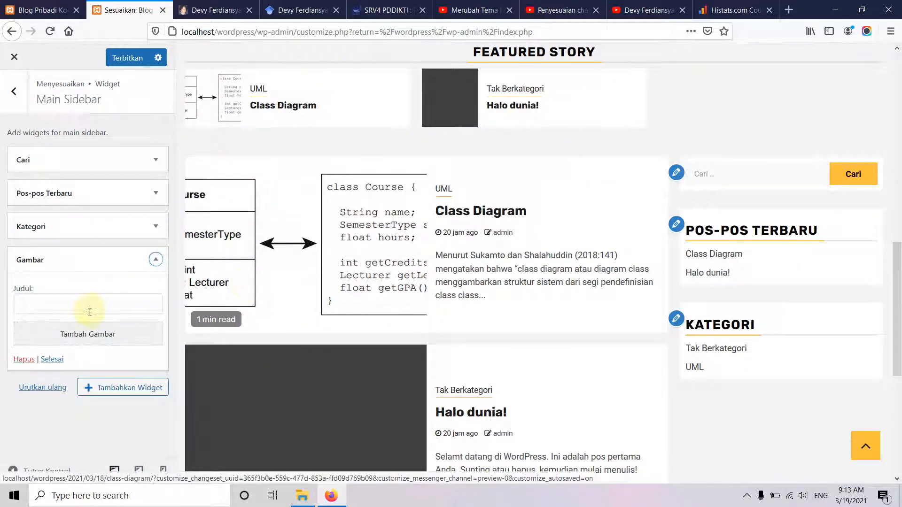
# Start uploading an image file for the Gambar widget and browse to the DVF folder on drive D.
pyautogui.click(71, 334)
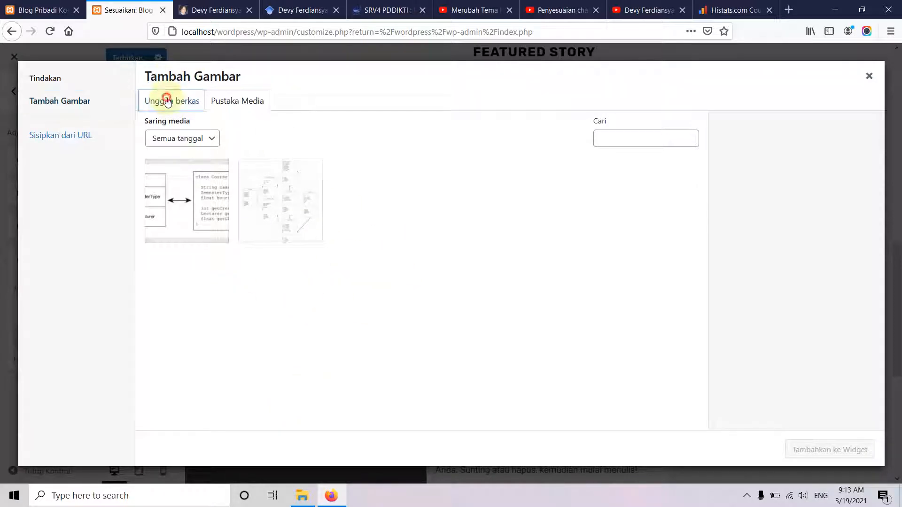
pyautogui.click(167, 102)
pyautogui.click(529, 277)
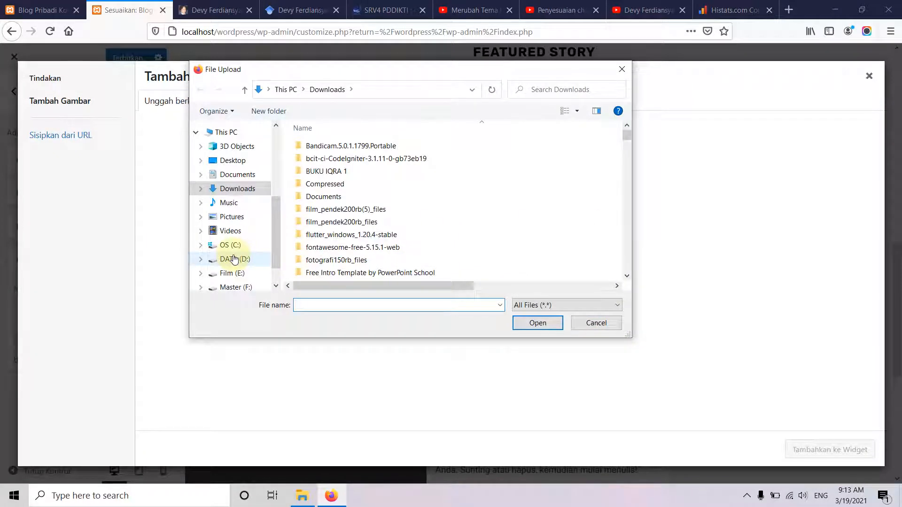
pyautogui.click(233, 259)
pyautogui.click(321, 168)
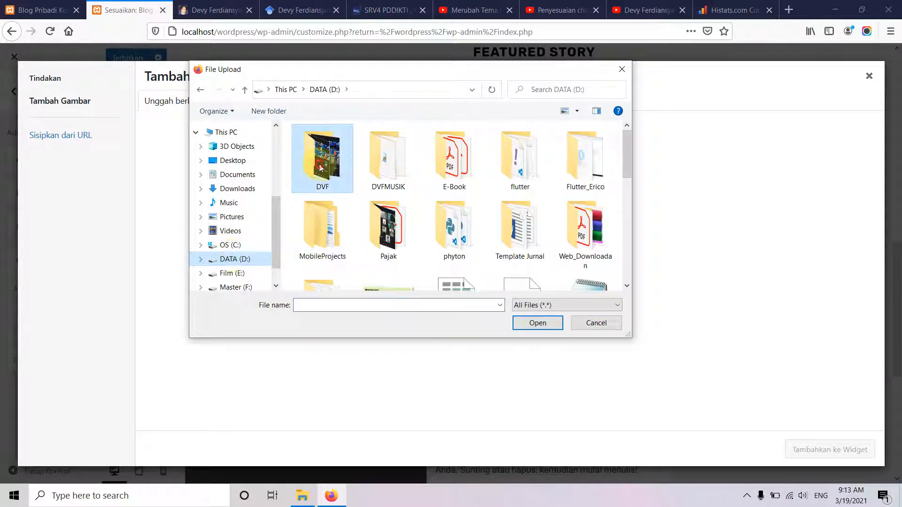
pyautogui.doubleClick(320, 168)
pyautogui.scroll(-5, 442, 231)
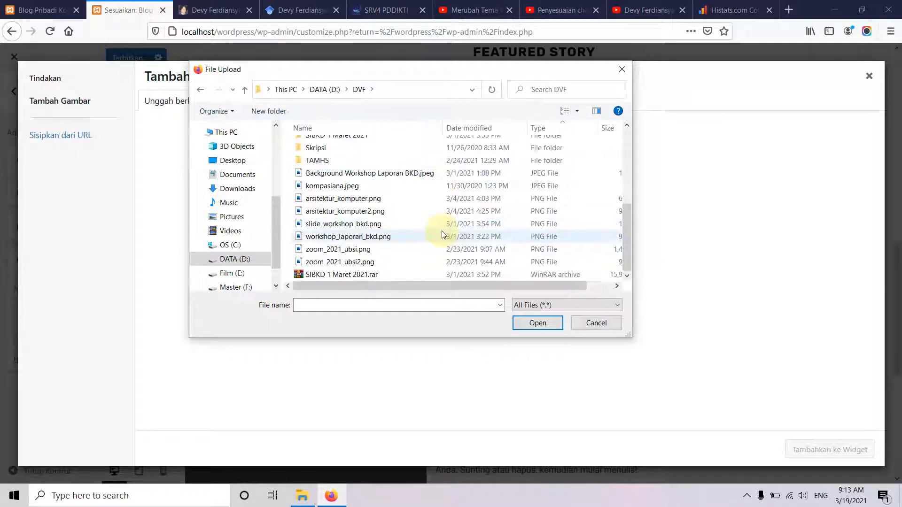
pyautogui.scroll(5, 441, 230)
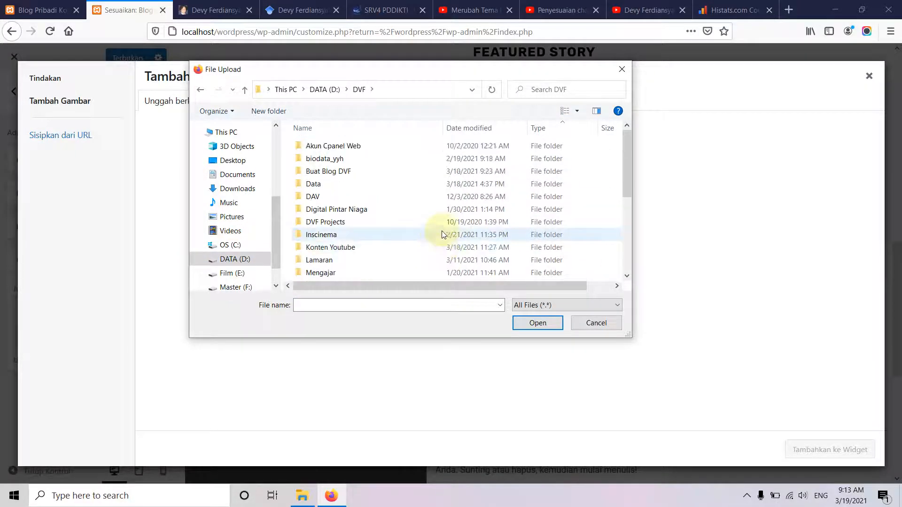
# Look through the Buat Blog DVF folder for a suitable image and return to the DVF folder.
pyautogui.doubleClick(348, 172)
pyautogui.scroll(-5, 451, 226)
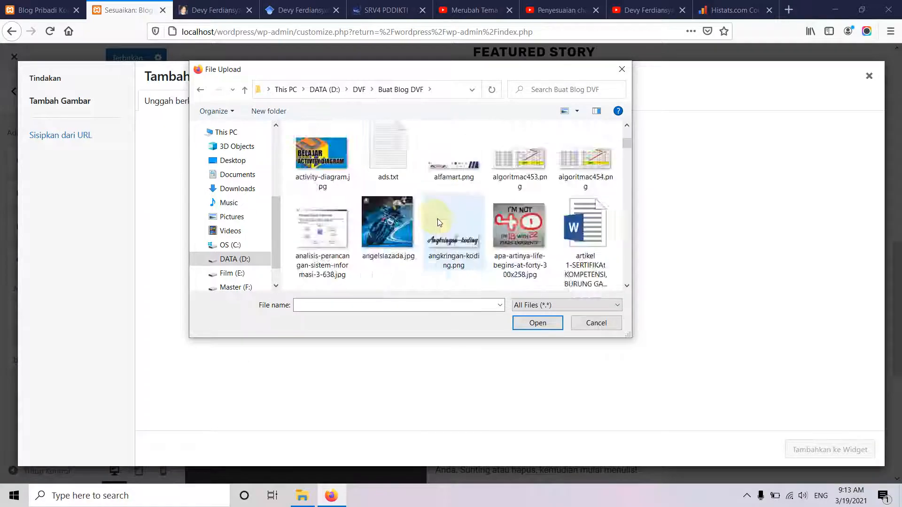
pyautogui.scroll(-15, 452, 227)
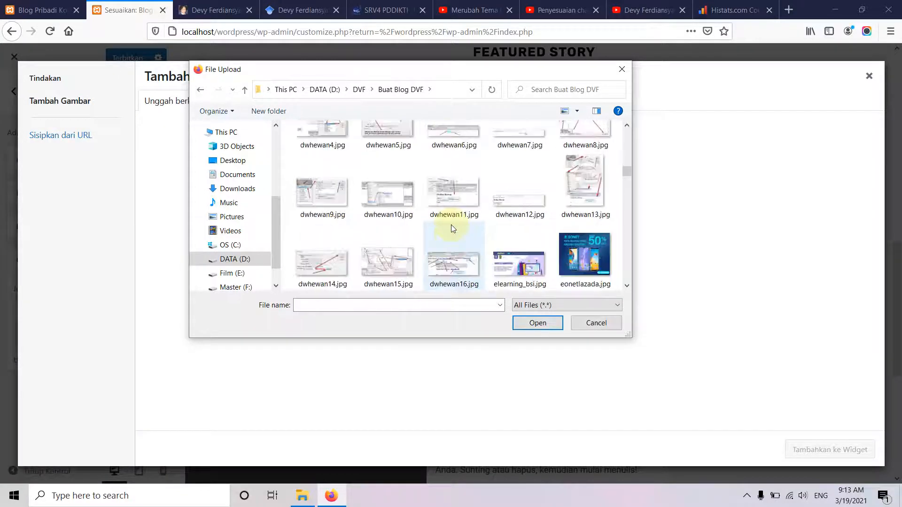
pyautogui.scroll(-15, 451, 225)
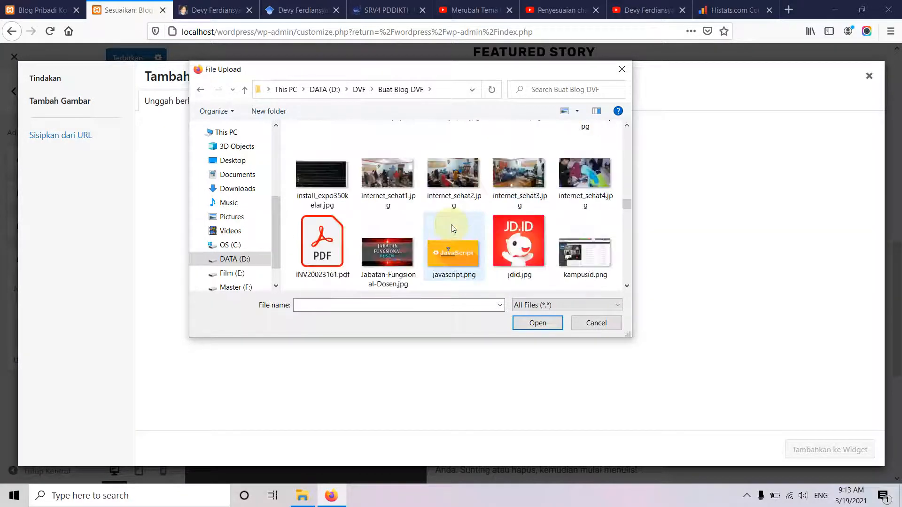
pyautogui.scroll(-15, 451, 229)
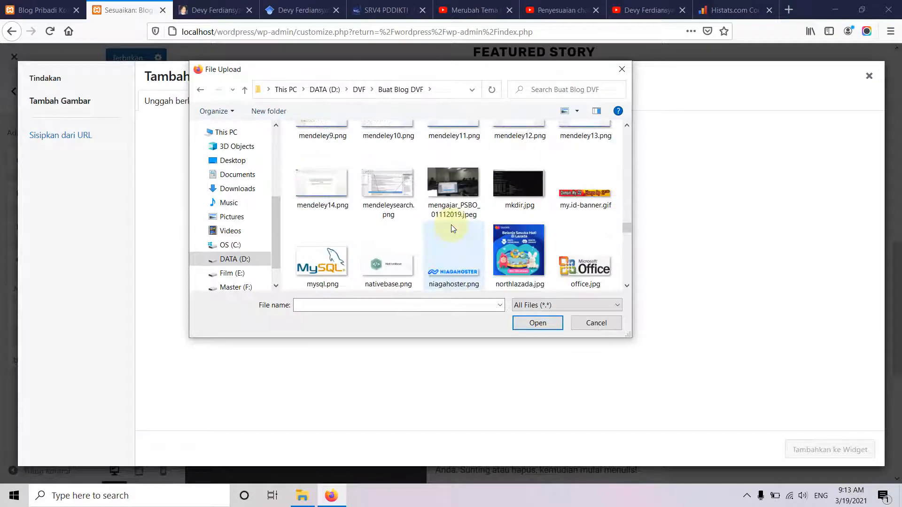
pyautogui.scroll(-15, 451, 229)
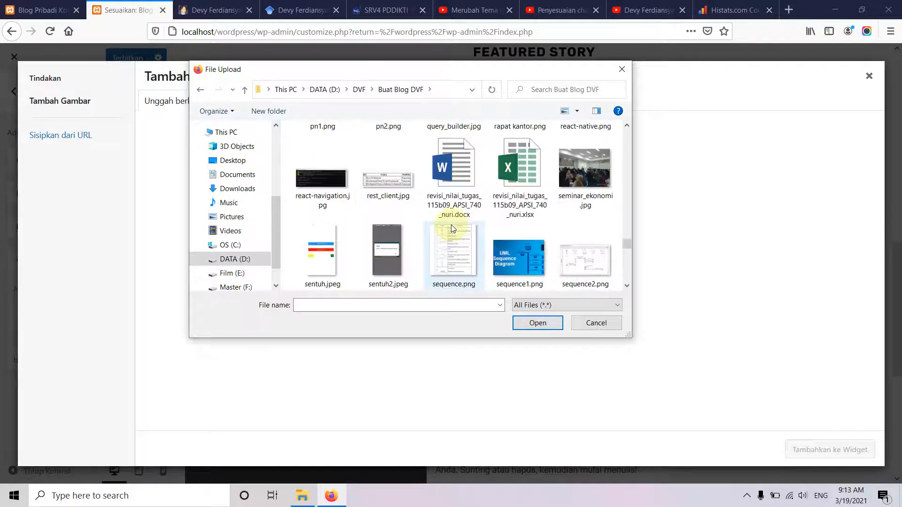
pyautogui.scroll(-10, 452, 228)
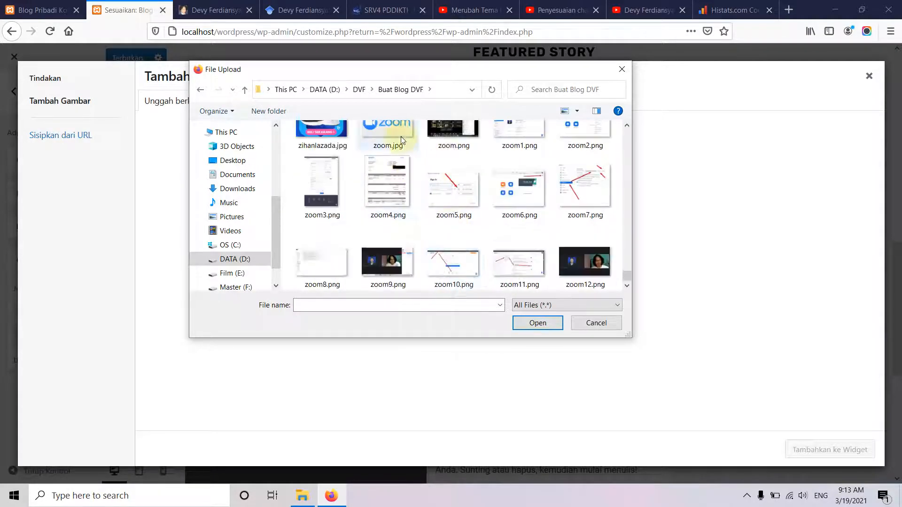
pyautogui.click(360, 89)
# Upload dvfold.jpg from the Data folder inside DVF and add it to the Gambar widget.
pyautogui.scroll(-5, 381, 198)
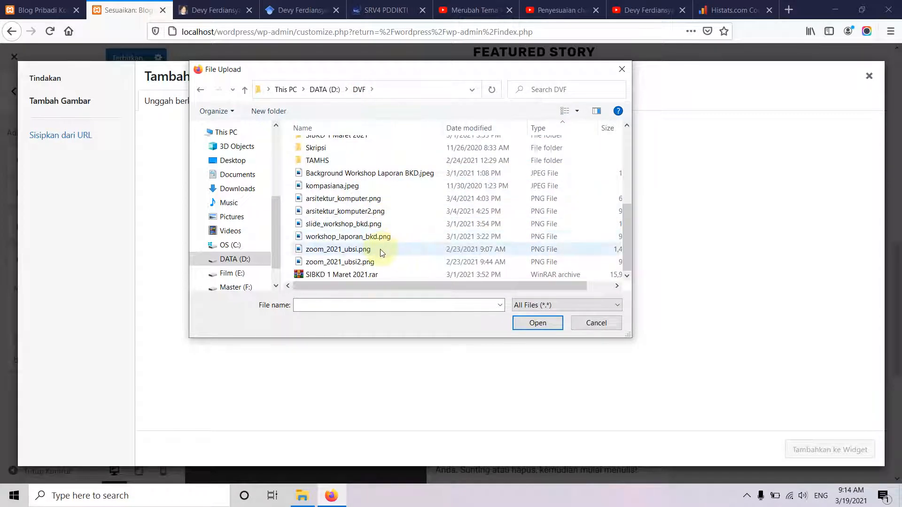
pyautogui.scroll(3, 386, 249)
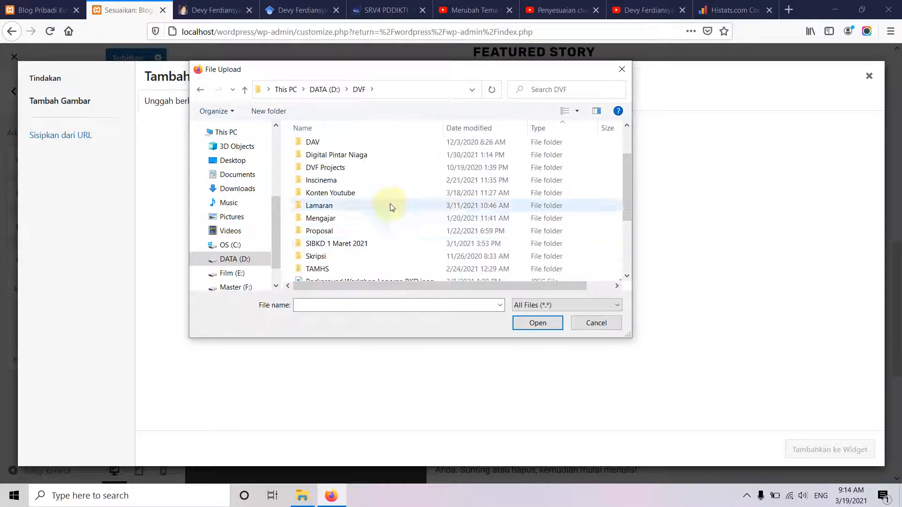
pyautogui.scroll(2, 393, 207)
pyautogui.doubleClick(332, 190)
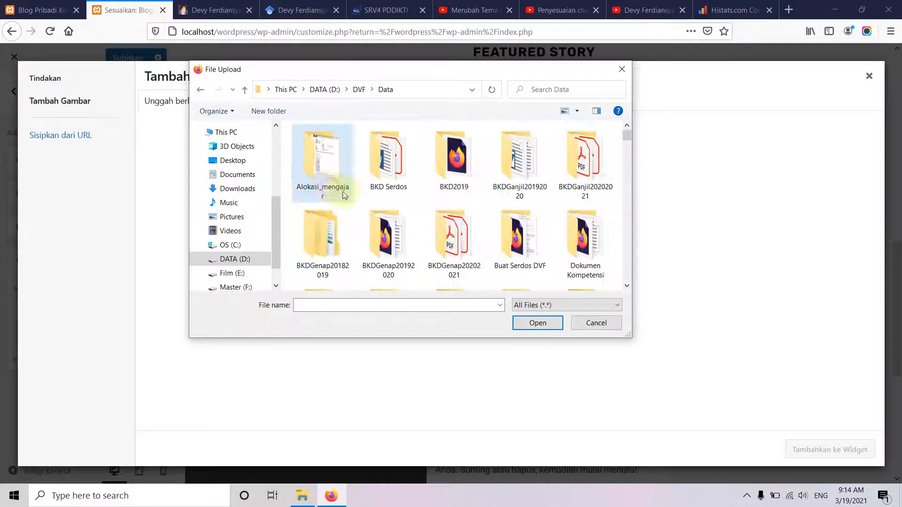
pyautogui.scroll(-5, 429, 237)
pyautogui.scroll(-12, 427, 234)
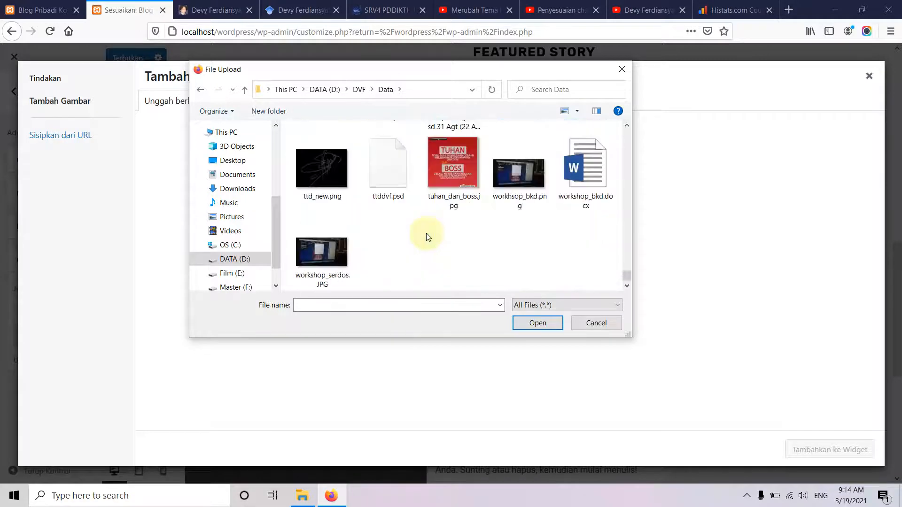
pyautogui.scroll(10, 426, 233)
pyautogui.scroll(6, 430, 233)
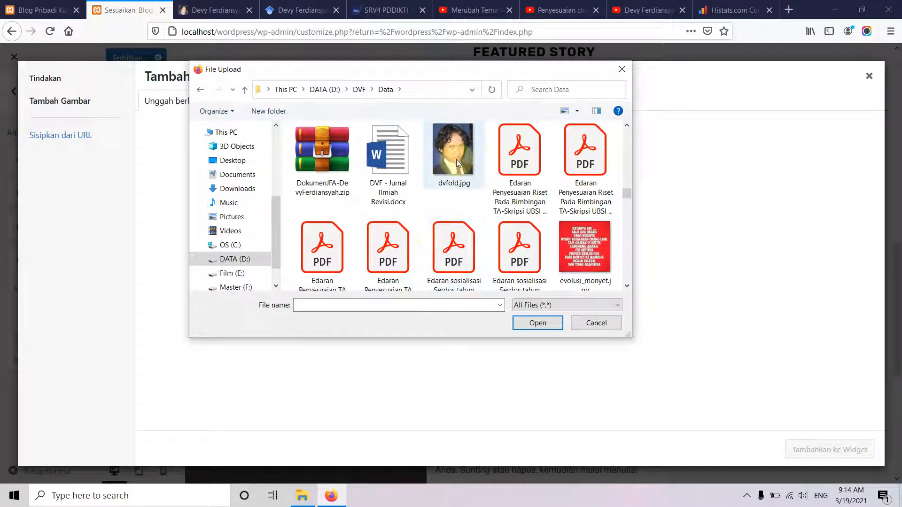
pyautogui.click(456, 159)
pyautogui.click(538, 323)
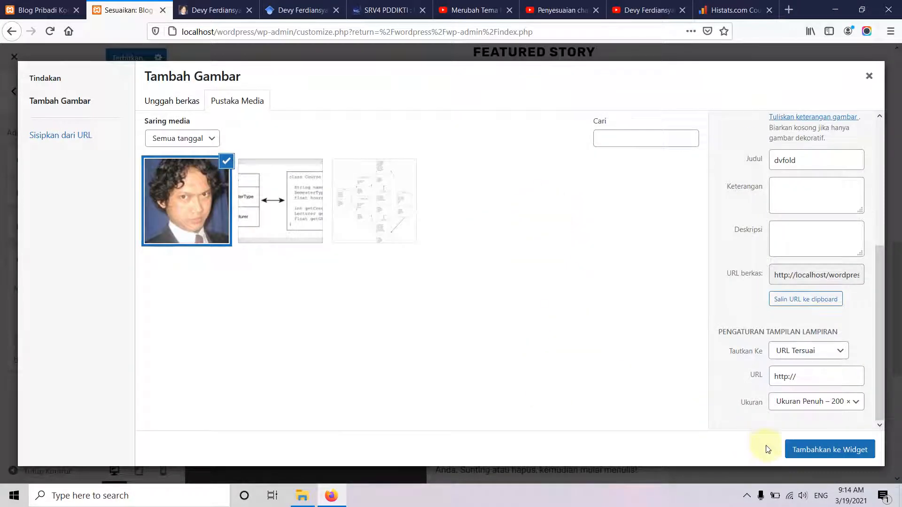
pyautogui.click(821, 450)
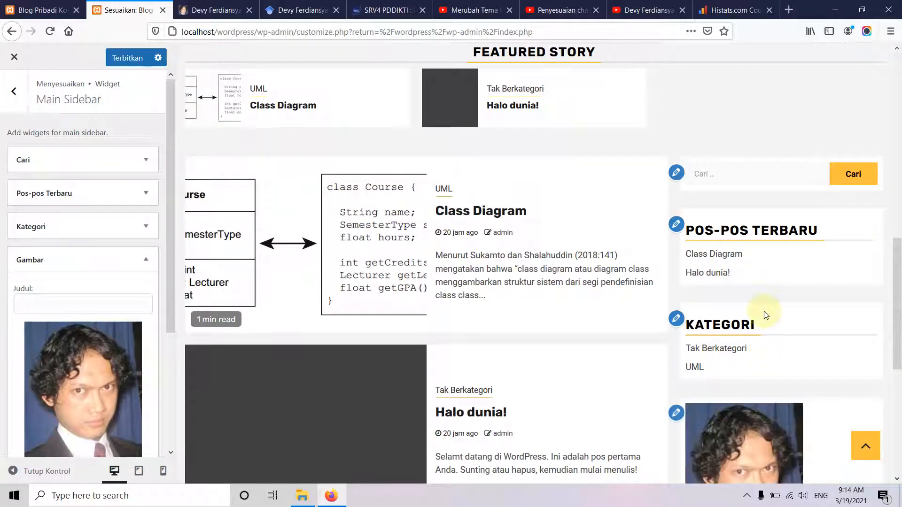
# Replace the Gambar widget's image by uploading 200609020 ok.jpg from the Data folder and adding it to the widget.
pyautogui.scroll(-4, 799, 395)
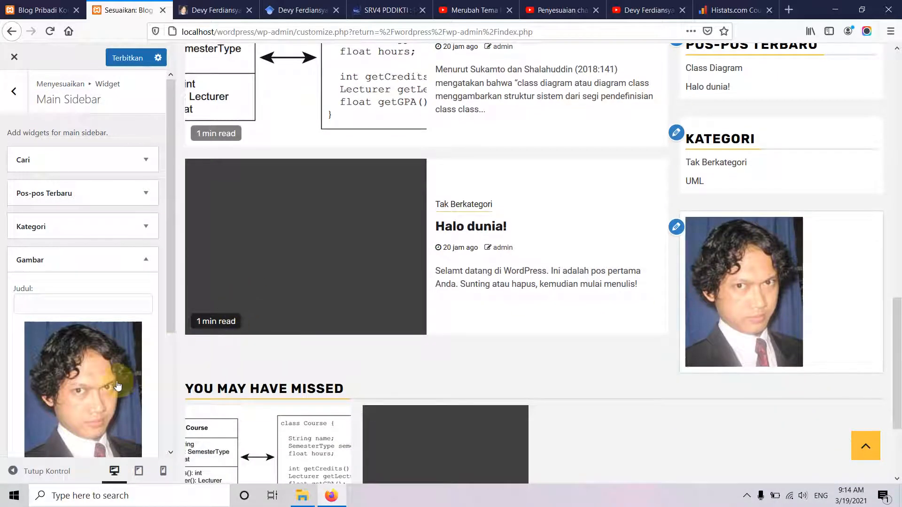
pyautogui.scroll(-3, 117, 385)
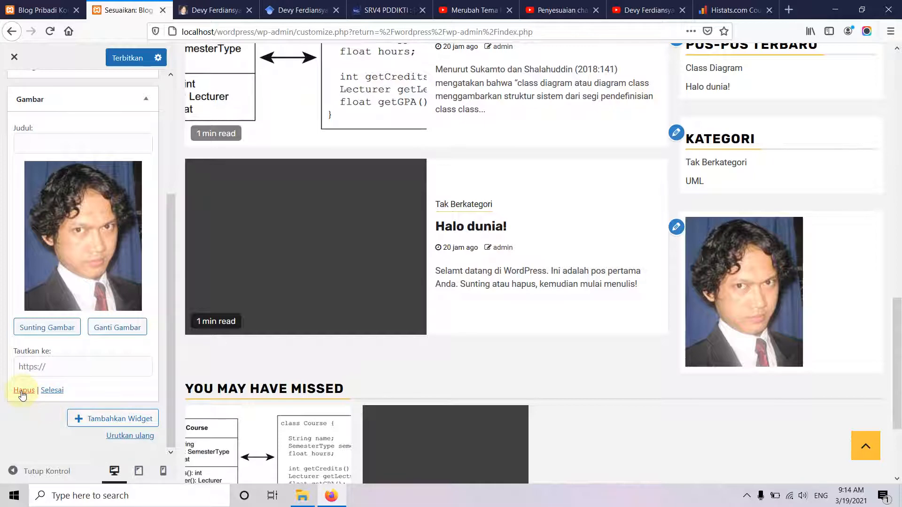
pyautogui.click(118, 330)
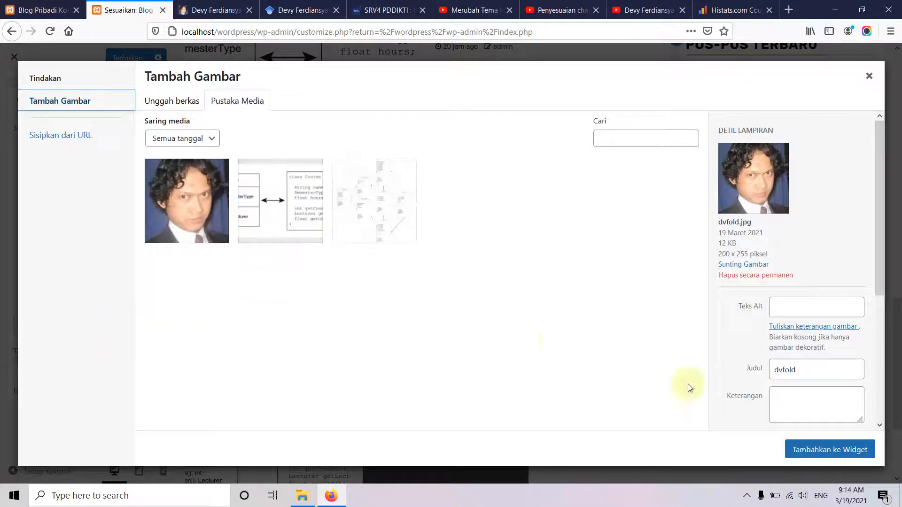
pyautogui.click(181, 102)
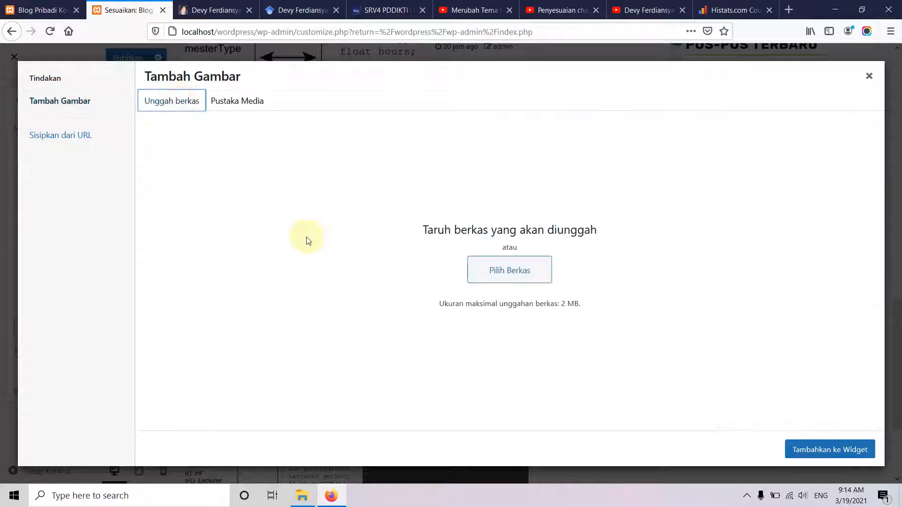
pyautogui.click(529, 276)
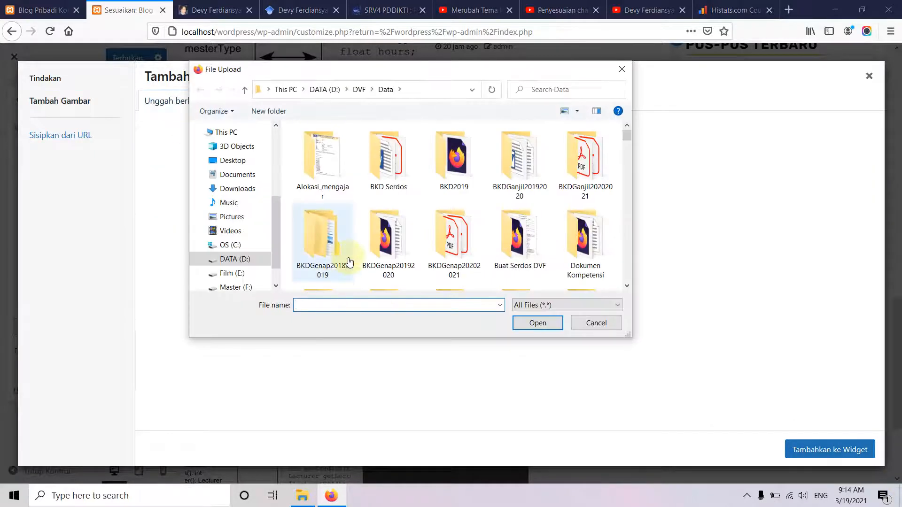
pyautogui.scroll(-6, 364, 237)
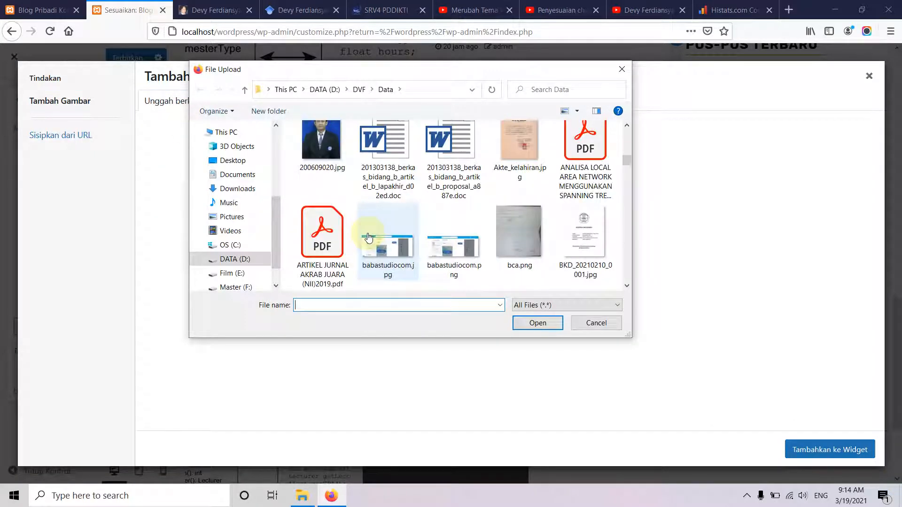
pyautogui.scroll(2, 369, 237)
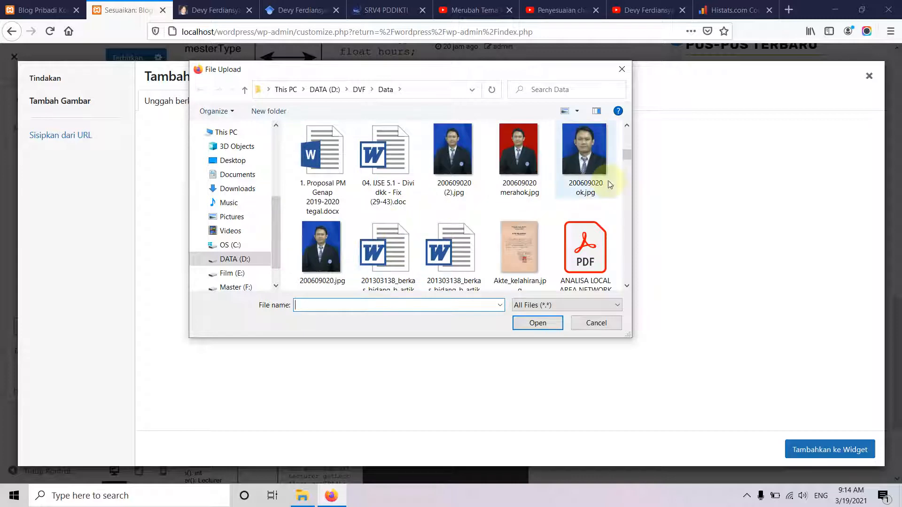
pyautogui.click(593, 171)
pyautogui.click(536, 323)
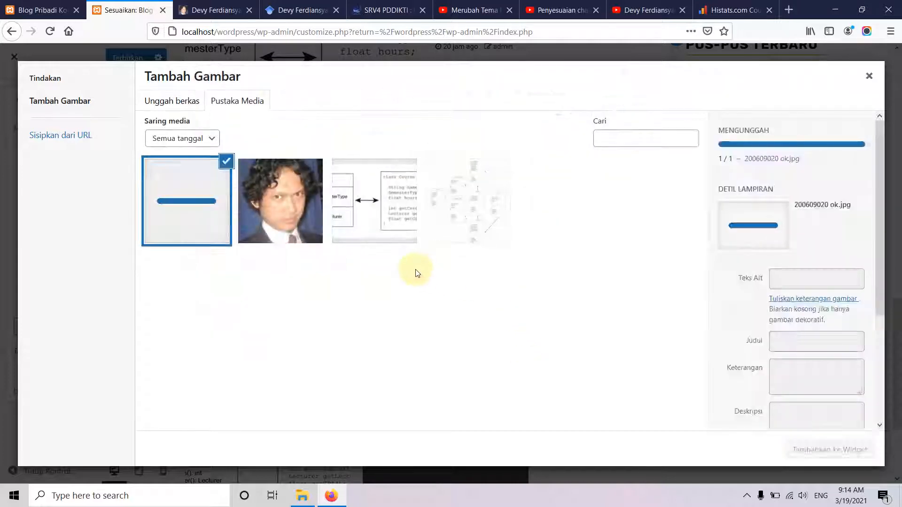
pyautogui.click(811, 451)
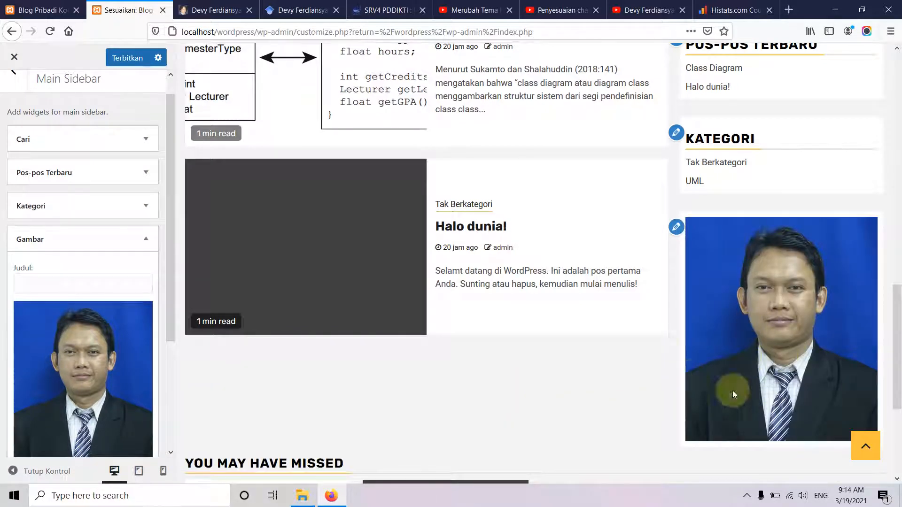
# Review the Gambar widget's settings and finish editing it, leaving the title and link empty.
pyautogui.scroll(-2, 139, 342)
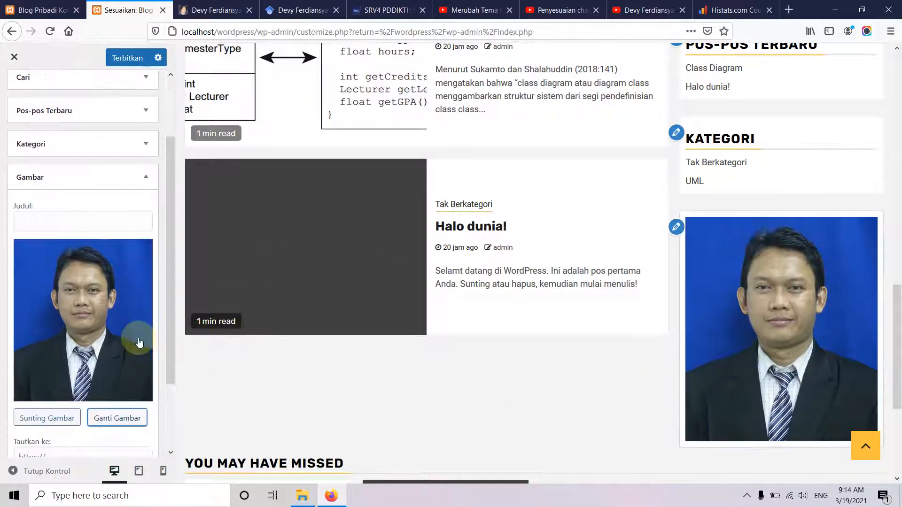
pyautogui.scroll(-3, 140, 342)
pyautogui.scroll(4, 137, 339)
pyautogui.scroll(-1, 137, 329)
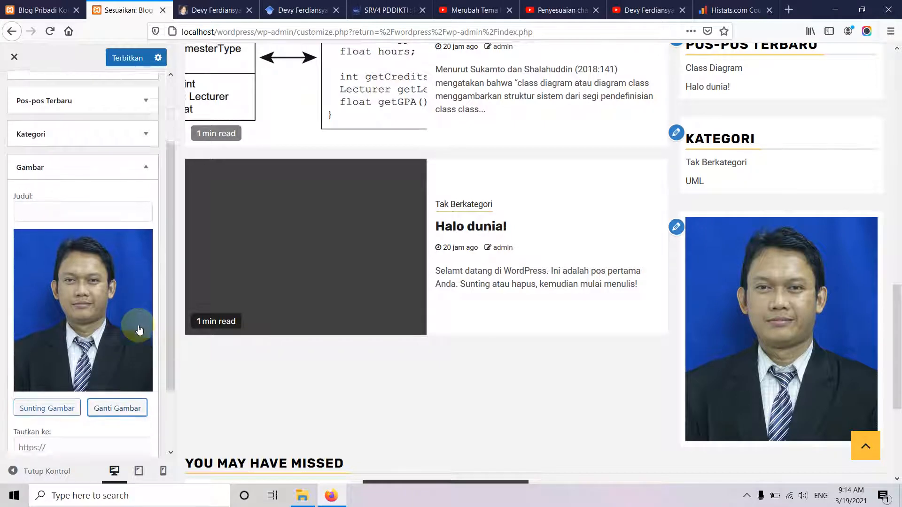
pyautogui.scroll(-2, 140, 331)
pyautogui.scroll(1, 134, 319)
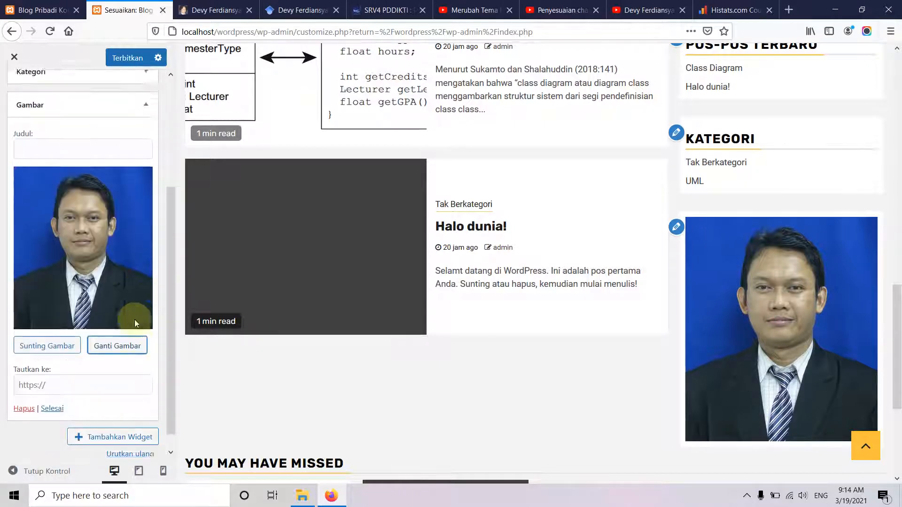
pyautogui.scroll(-1, 134, 320)
pyautogui.click(53, 390)
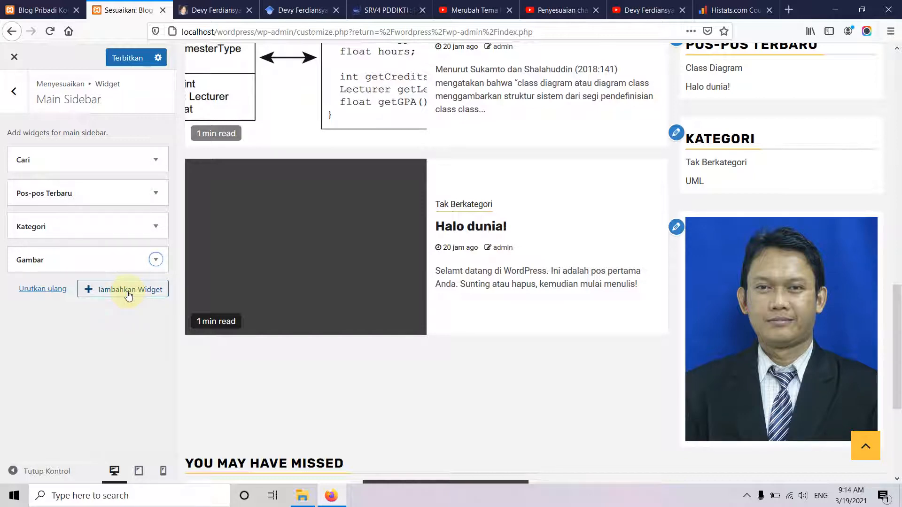
# Check the visitor counter in the reference blog's sidebar and add an HTML Khusus widget below Gambar in the Main Sidebar.
pyautogui.click(214, 10)
pyautogui.scroll(5, 883, 348)
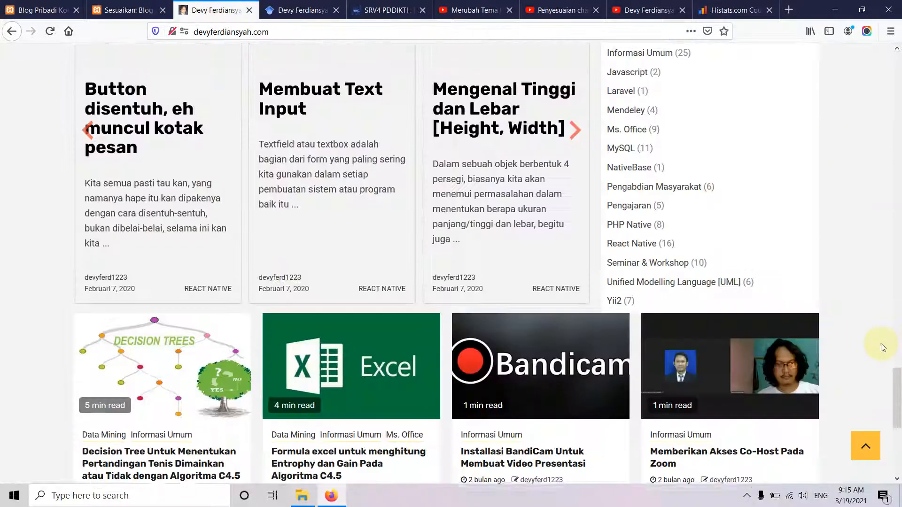
pyautogui.scroll(8, 870, 343)
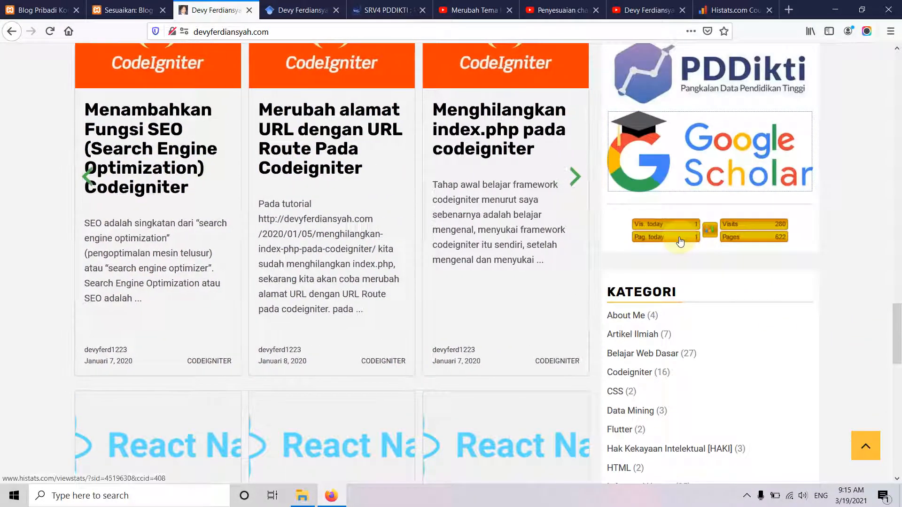
pyautogui.click(132, 12)
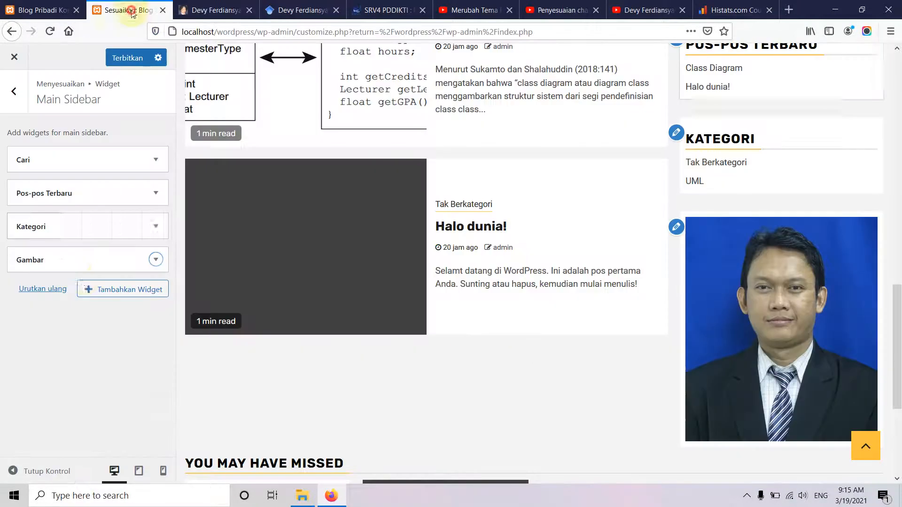
pyautogui.click(114, 290)
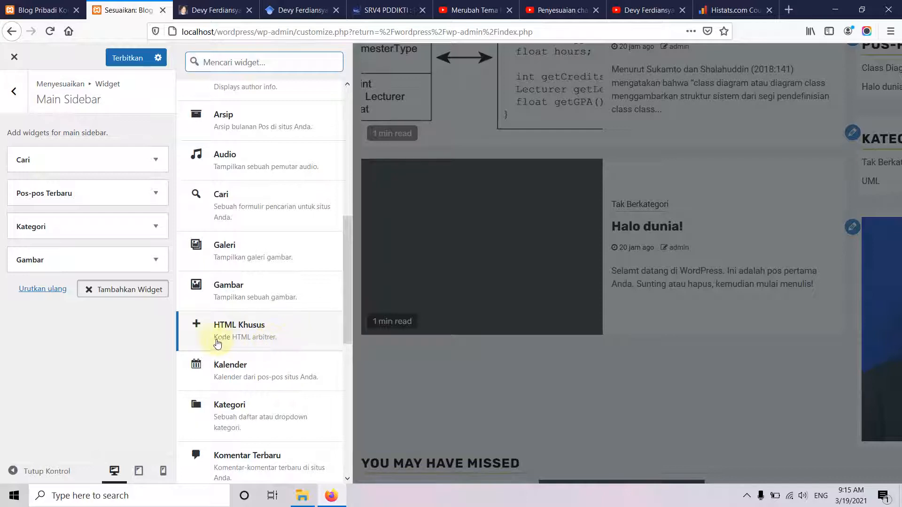
pyautogui.click(280, 341)
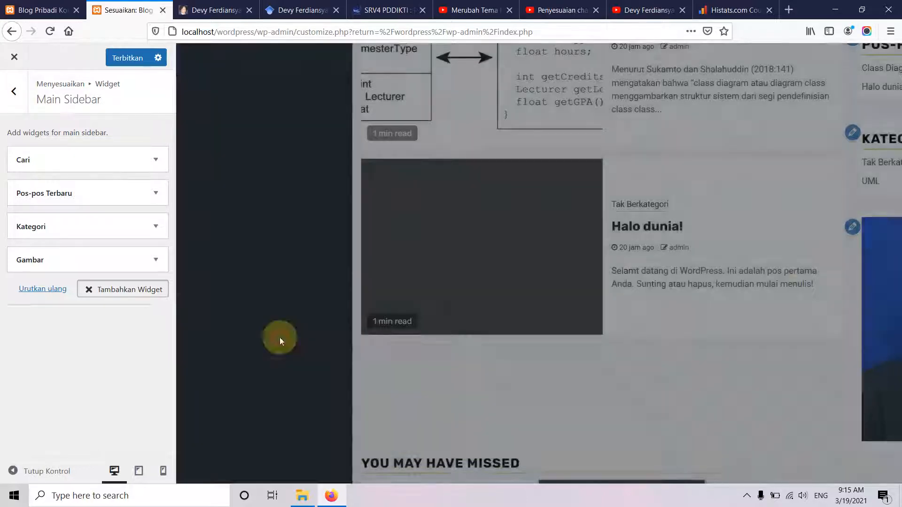
pyautogui.scroll(-1, 122, 334)
pyautogui.scroll(-1, 110, 328)
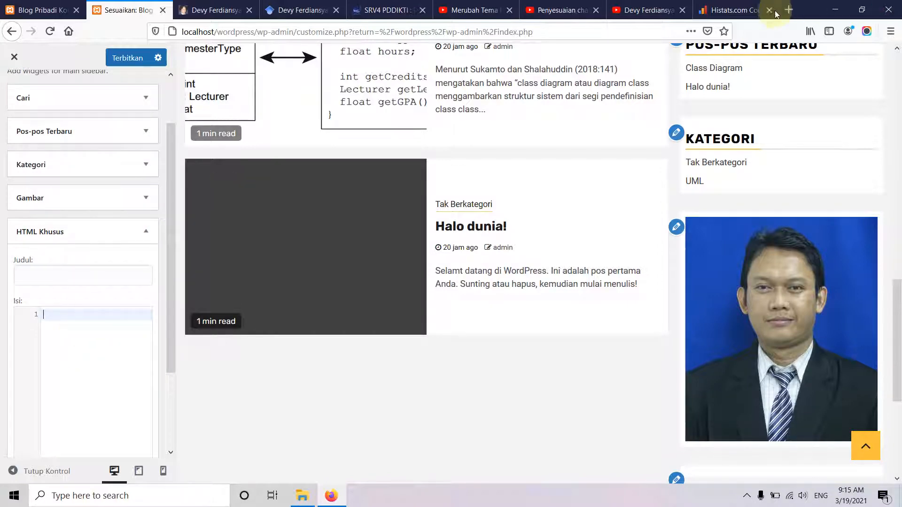
# Switch to Histats and open the existing standard counter of the reference blog's website from the control panel.
pyautogui.click(733, 10)
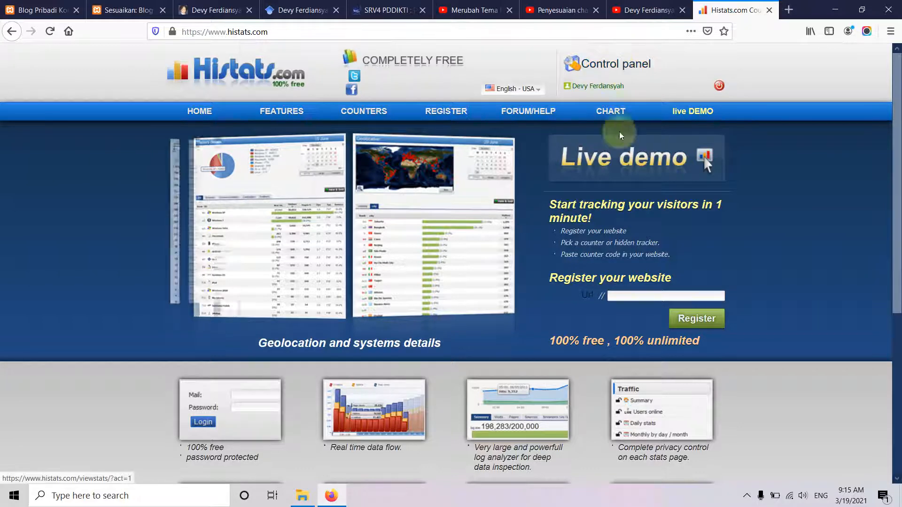
pyautogui.click(627, 73)
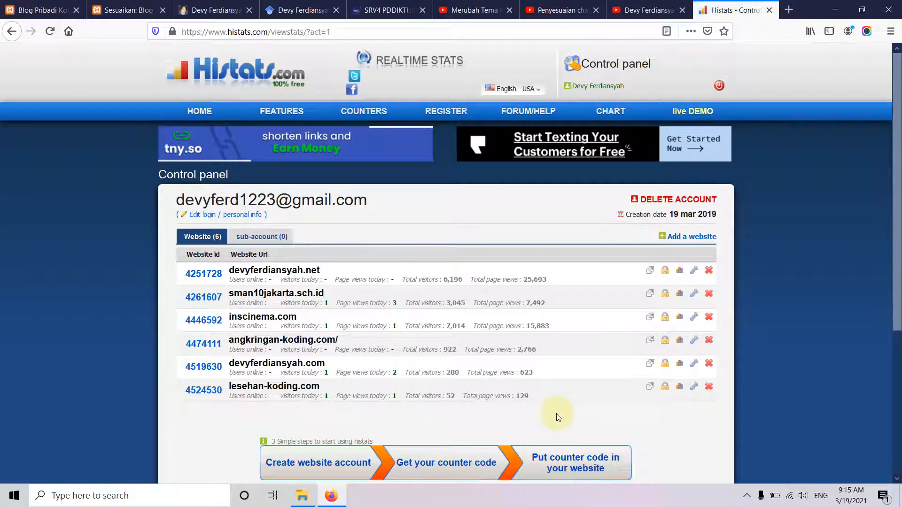
pyautogui.click(238, 371)
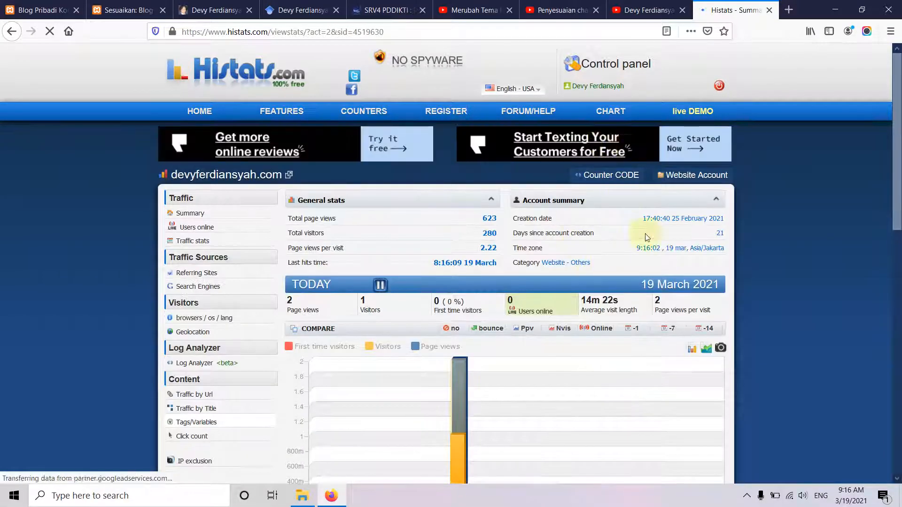
pyautogui.click(609, 176)
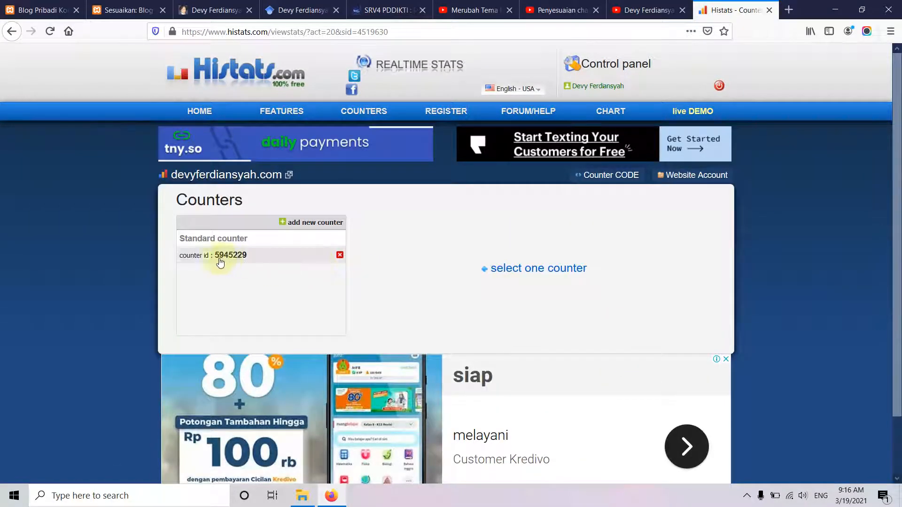
pyautogui.click(229, 256)
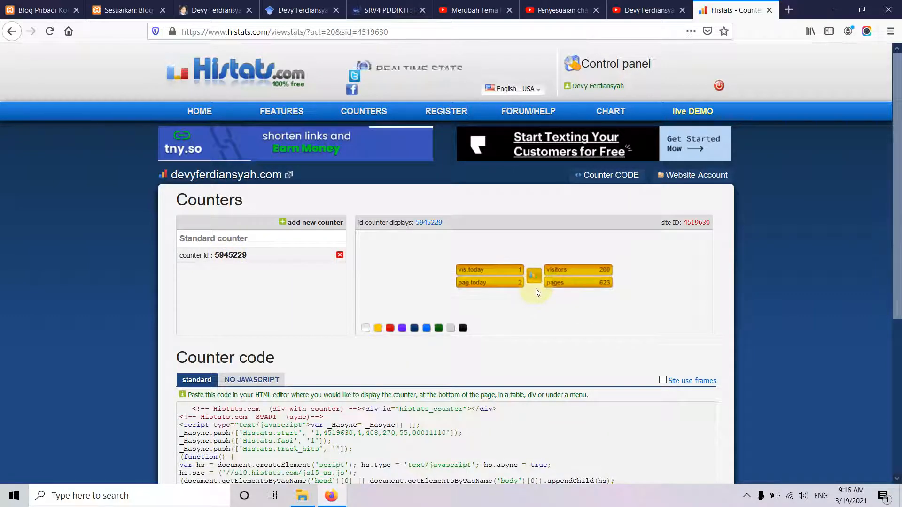
# Copy the counter's entire standard code and sign out of Histats.
pyautogui.scroll(-3, 535, 290)
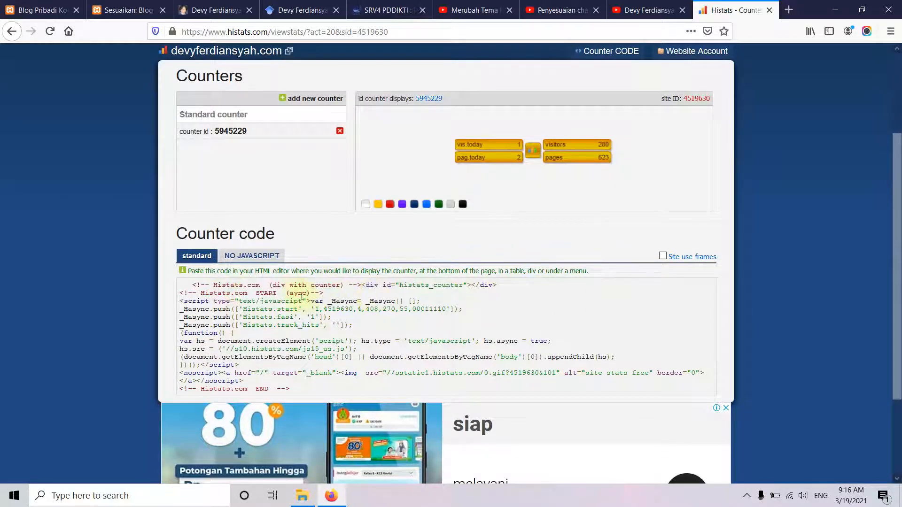
pyautogui.moveTo(190, 285); pyautogui.dragTo(328, 388)
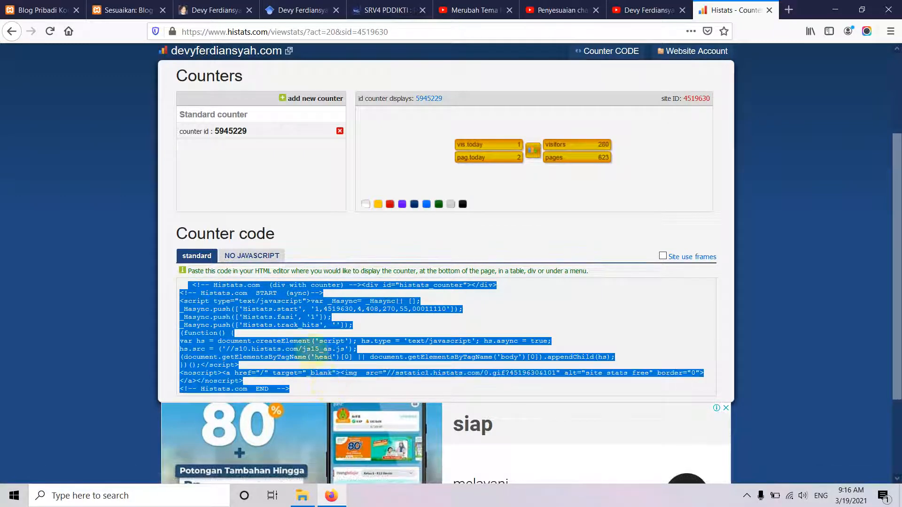
pyautogui.rightClick(308, 327)
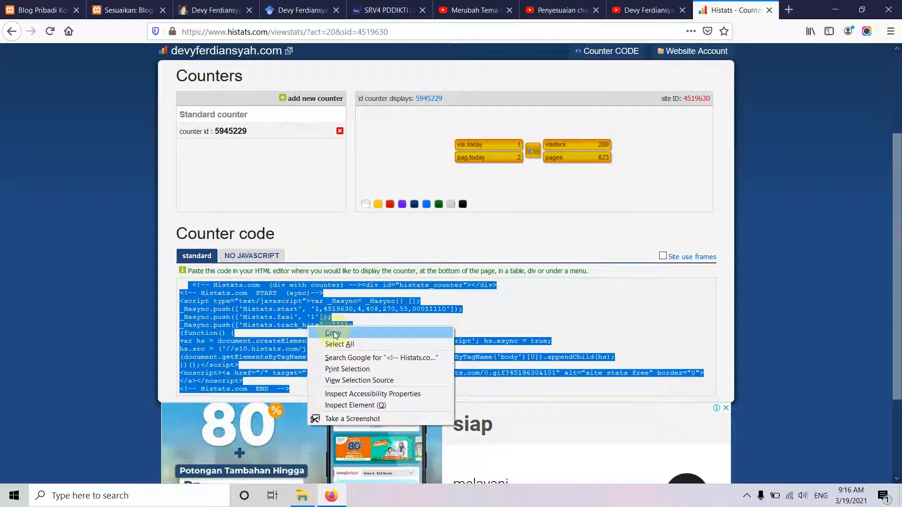
pyautogui.click(334, 332)
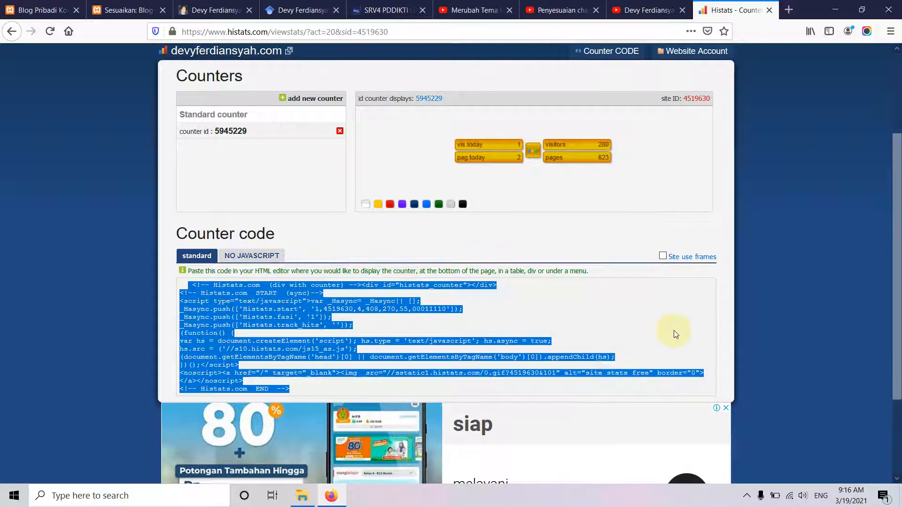
pyautogui.scroll(3, 675, 334)
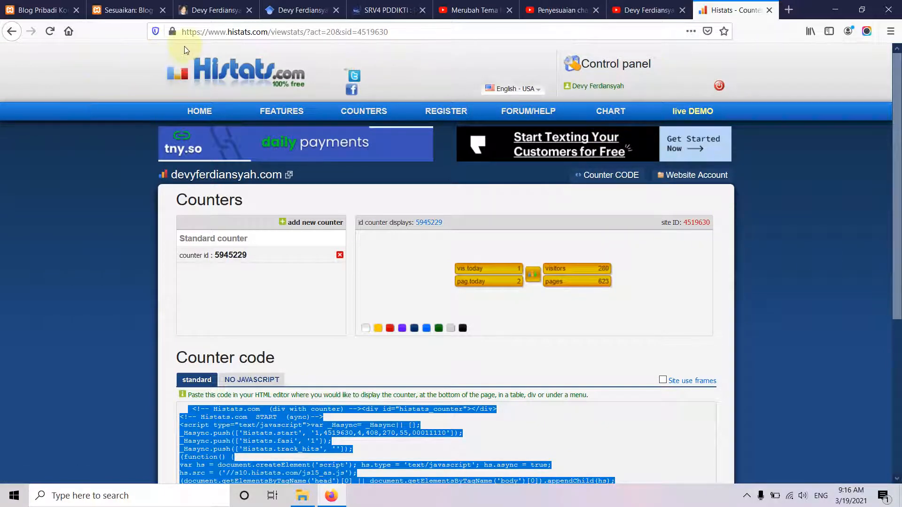
pyautogui.click(720, 87)
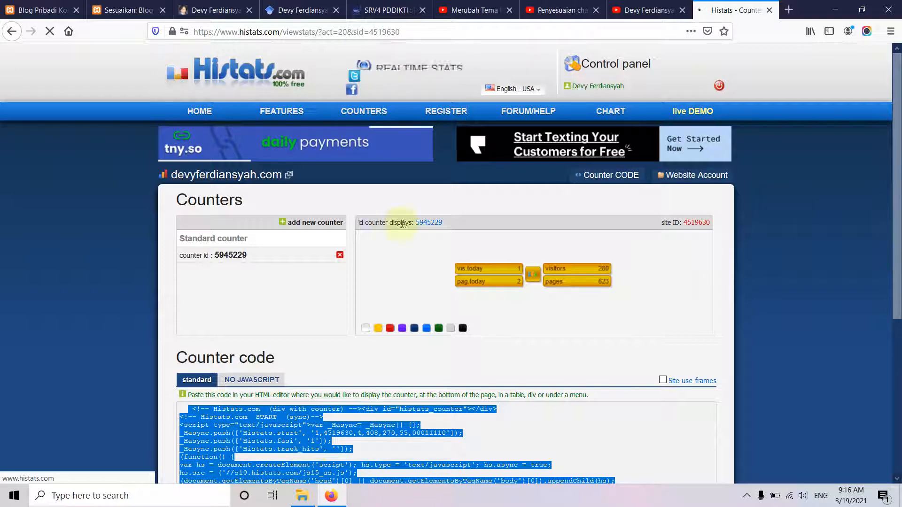
# Return to the WordPress customizer, paste the Histats counter code into the HTML Khusus widget's content, and check the counter in the preview.
pyautogui.click(123, 10)
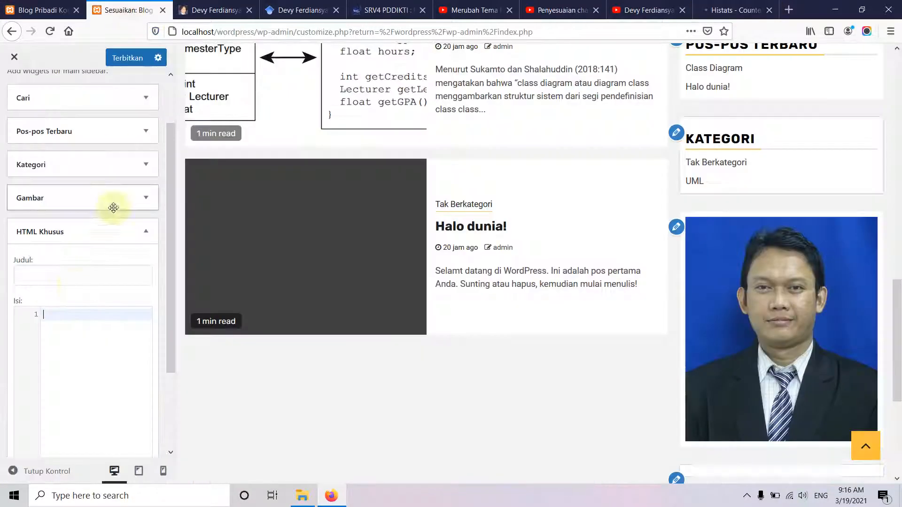
pyautogui.rightClick(71, 342)
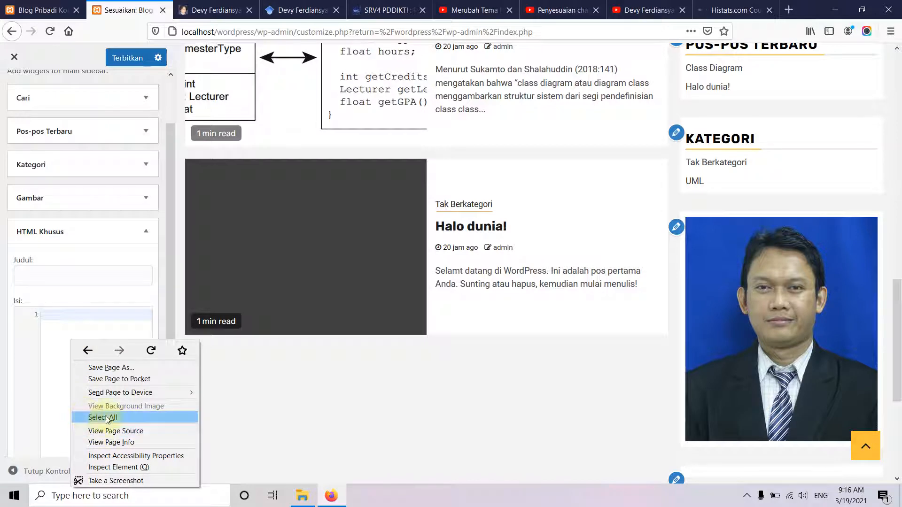
pyautogui.click(58, 359)
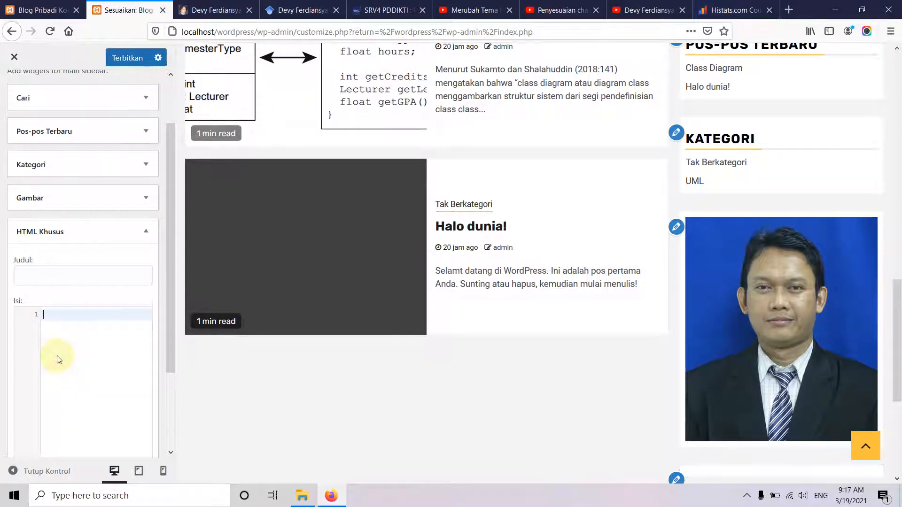
pyautogui.hotkey('ctrl', 'v')
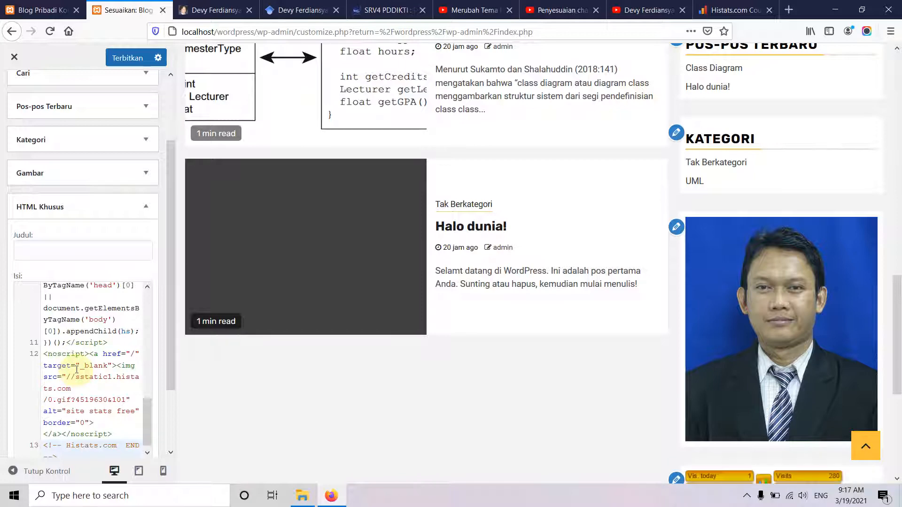
pyautogui.scroll(-3, 863, 352)
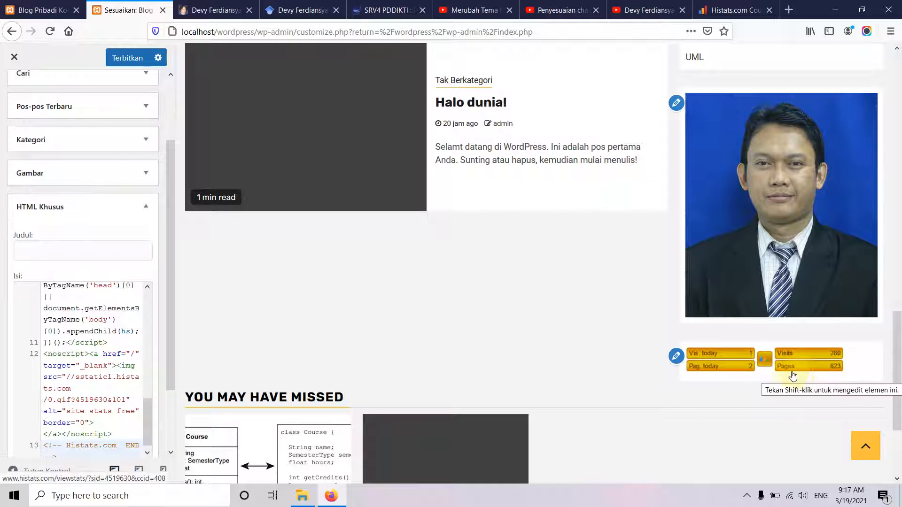
# Insert an opening <center> tag on a new first line above the counter code in the HTML Khusus widget's content.
pyautogui.scroll(10, 66, 329)
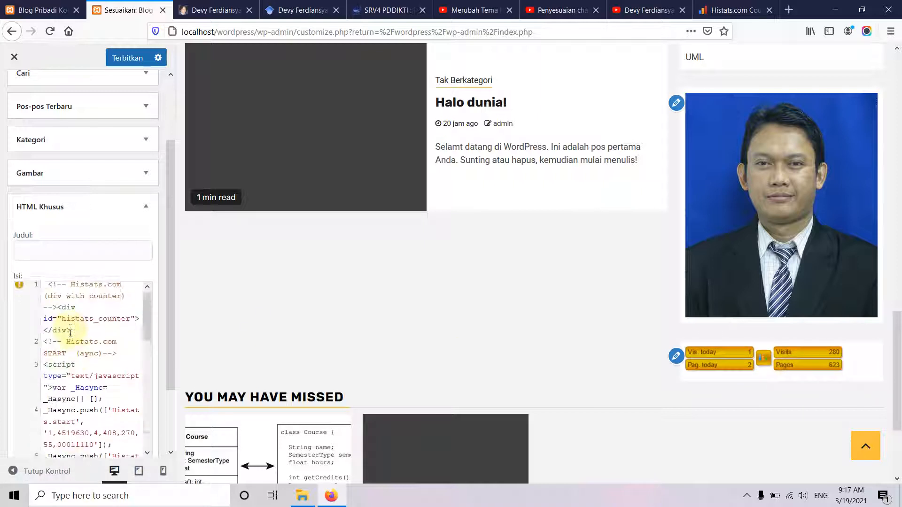
pyautogui.click(49, 291)
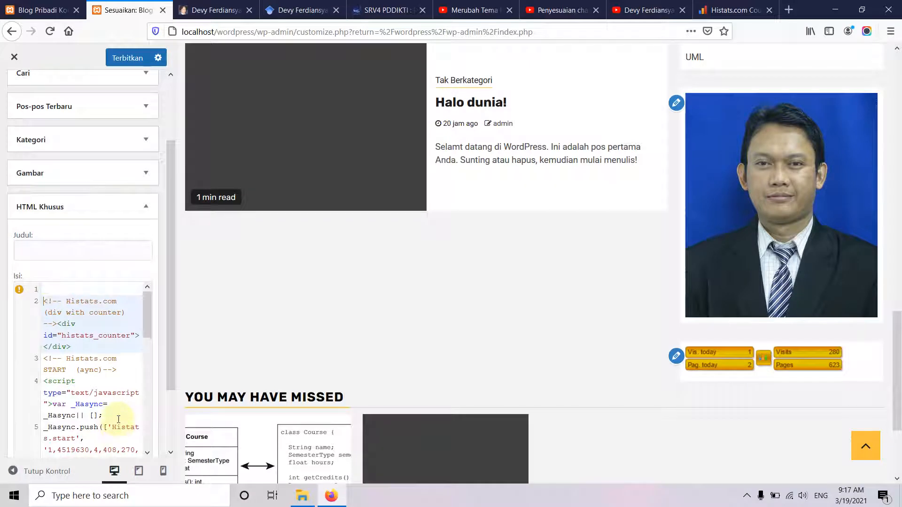
pyautogui.press('Return')
pyautogui.press('Up')
pyautogui.write('<center></center>')
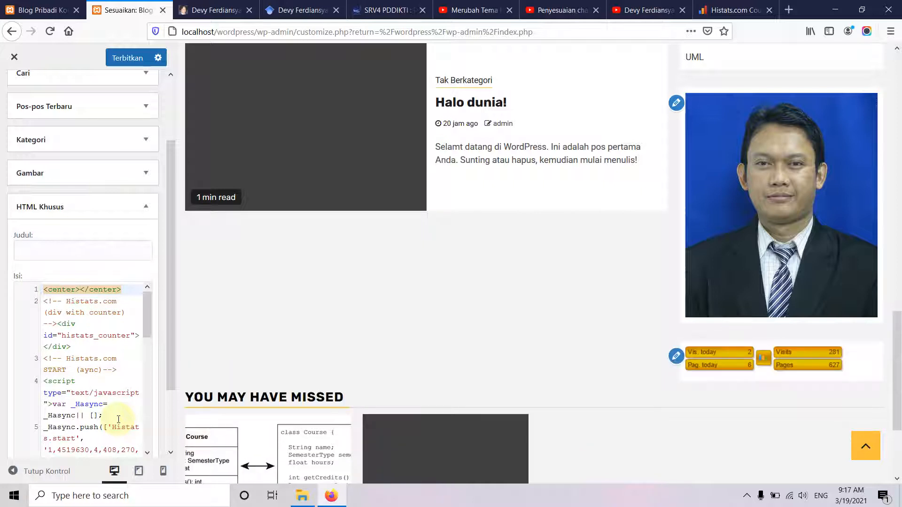
pyautogui.hotkey('shift', 'Right')
pyautogui.hotkey('shift', 'Right')
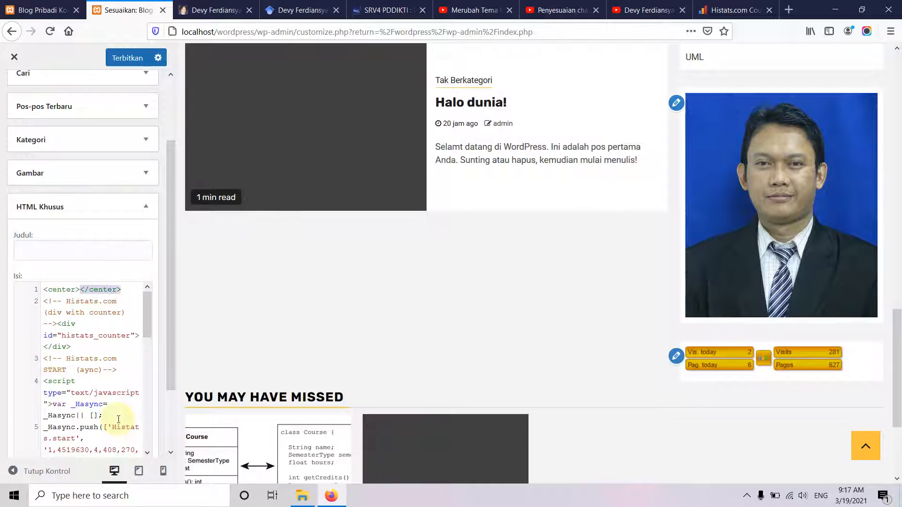
pyautogui.press('BackSpace')
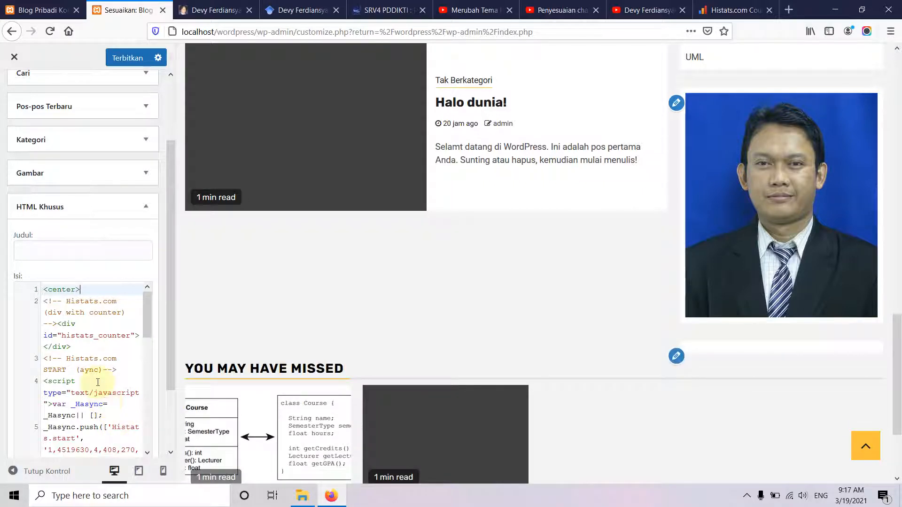
# Add the closing </center> tag on a new line after the counter code's end comment and publish the changes.
pyautogui.scroll(-10, 98, 382)
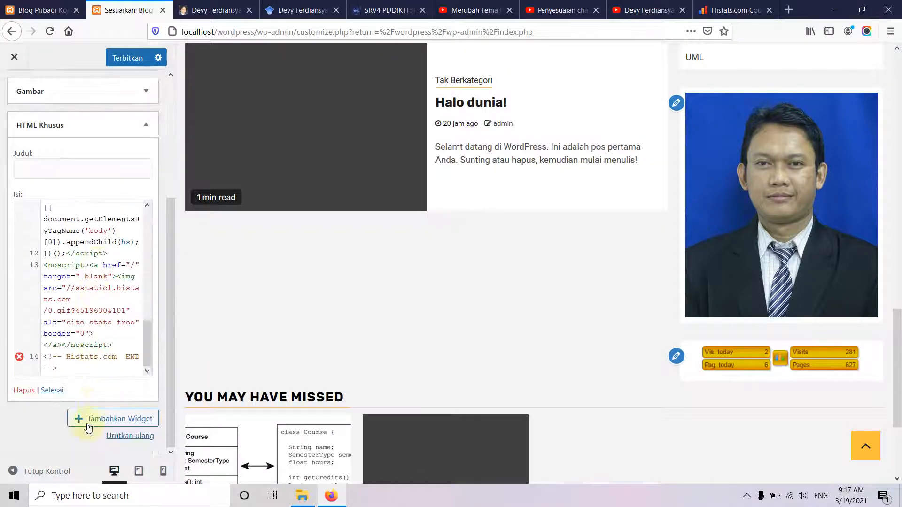
pyautogui.click(89, 372)
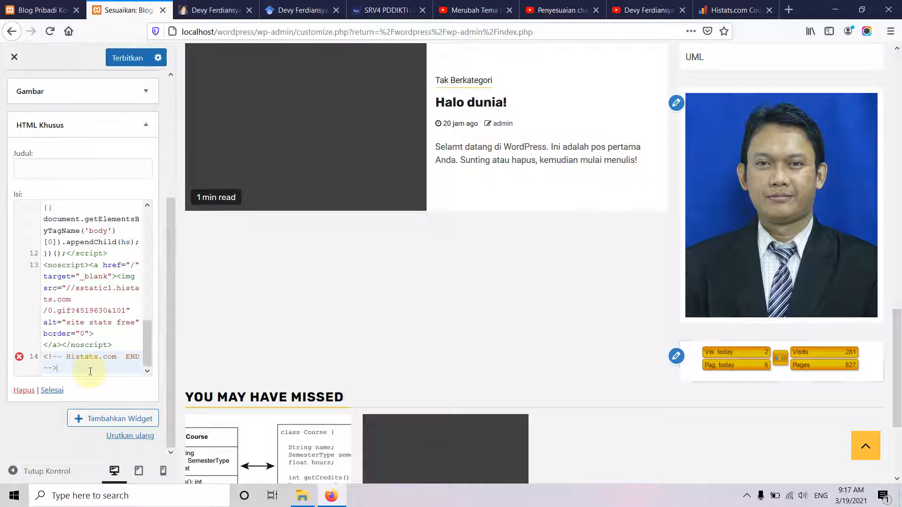
pyautogui.press('Return')
pyautogui.write('</center>')
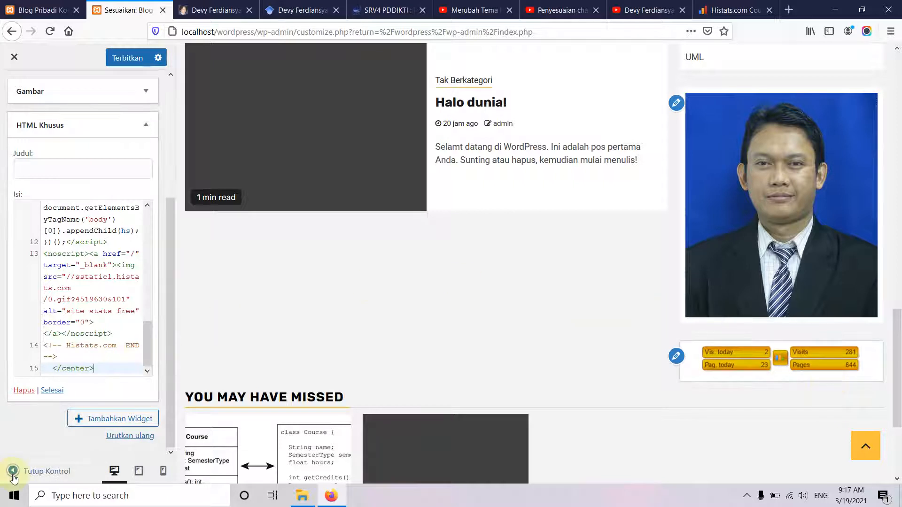
pyautogui.click(126, 60)
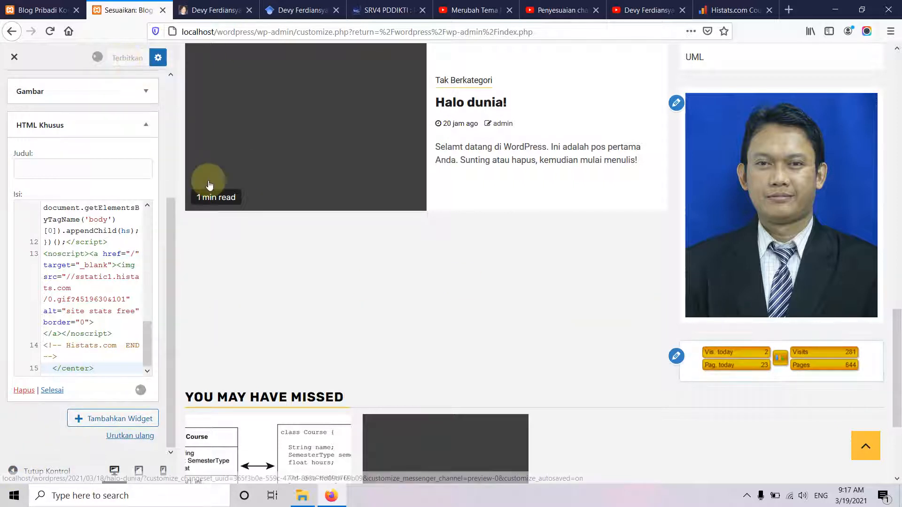
# Reload the live local blog and check the image and visitor counter in its sidebar, down to the footer.
pyautogui.click(45, 14)
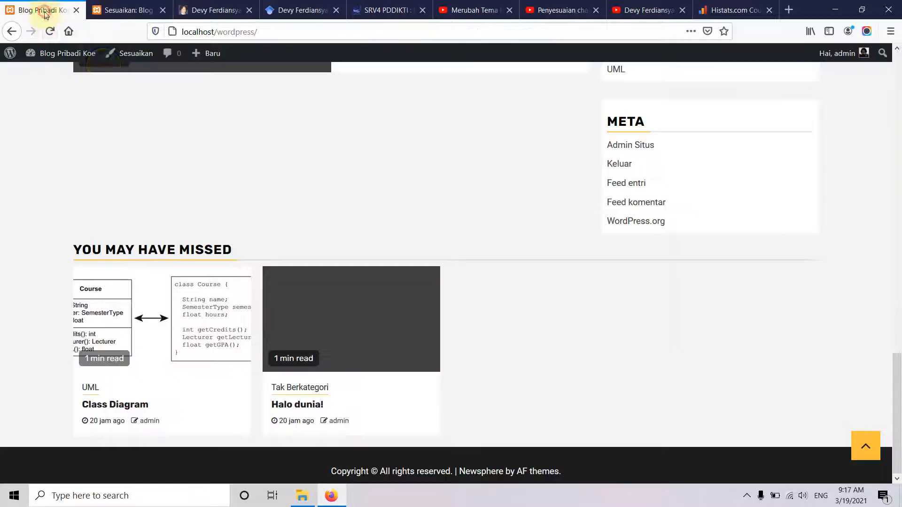
pyautogui.click(49, 31)
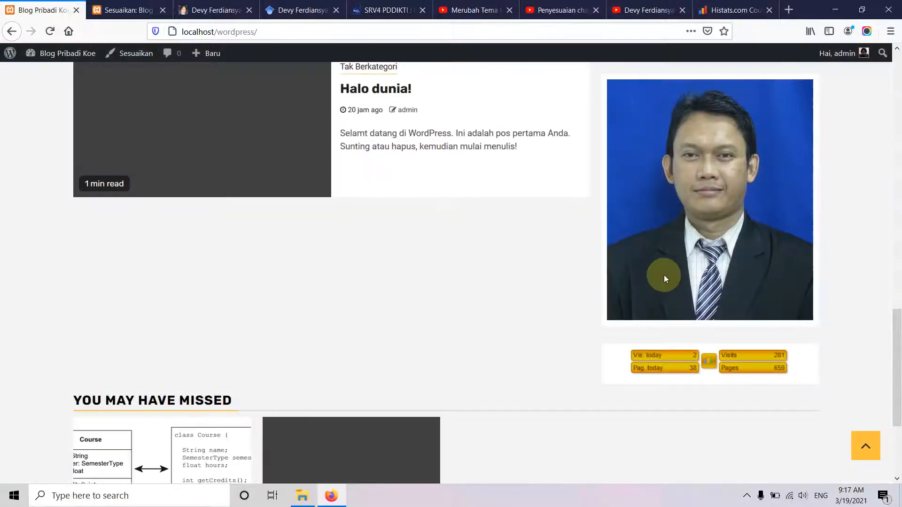
pyautogui.scroll(15, 664, 275)
pyautogui.scroll(-6, 667, 278)
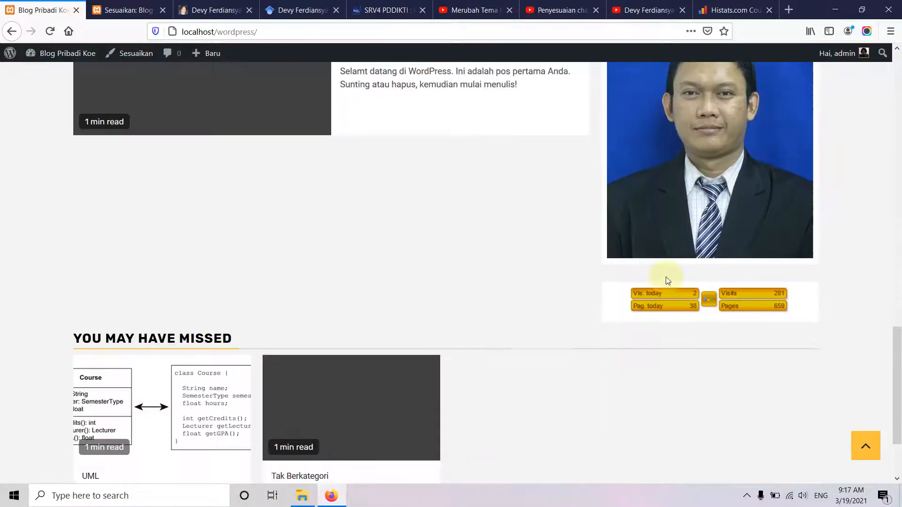
pyautogui.scroll(6, 666, 280)
pyautogui.scroll(5, 670, 279)
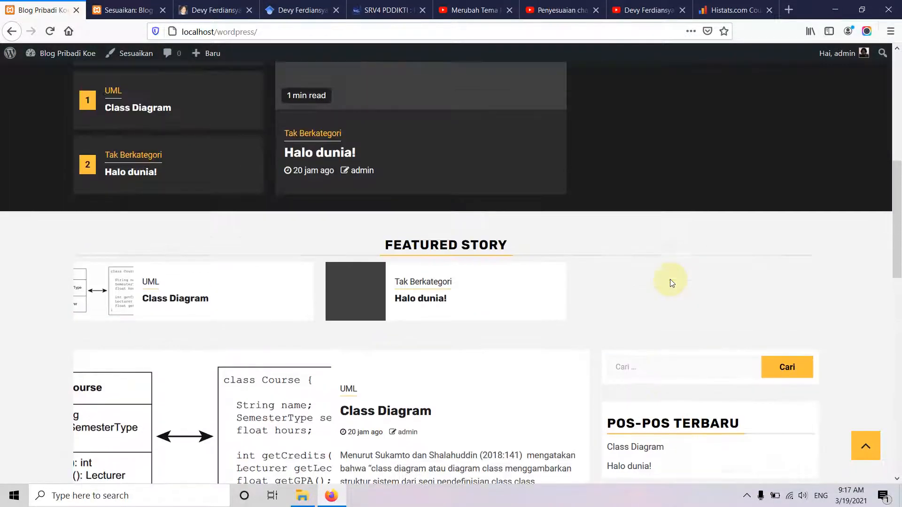
pyautogui.scroll(-9, 670, 279)
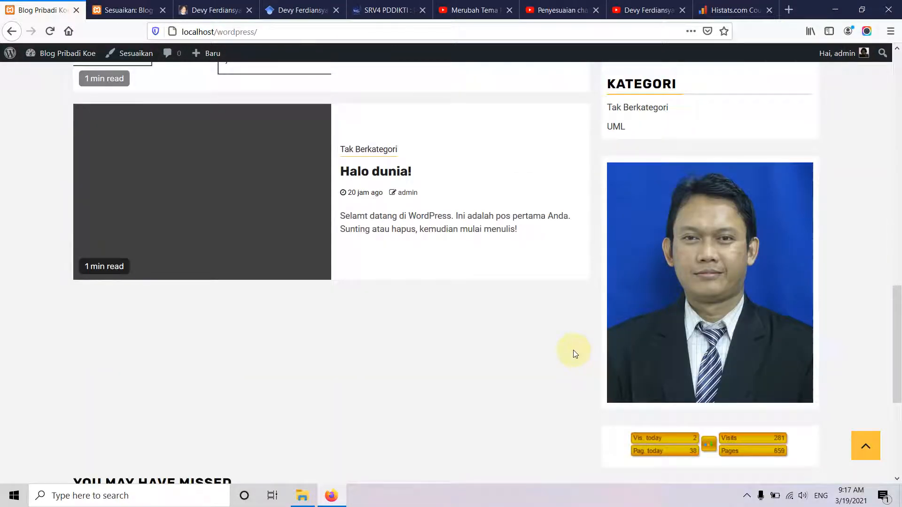
pyautogui.scroll(-5, 575, 354)
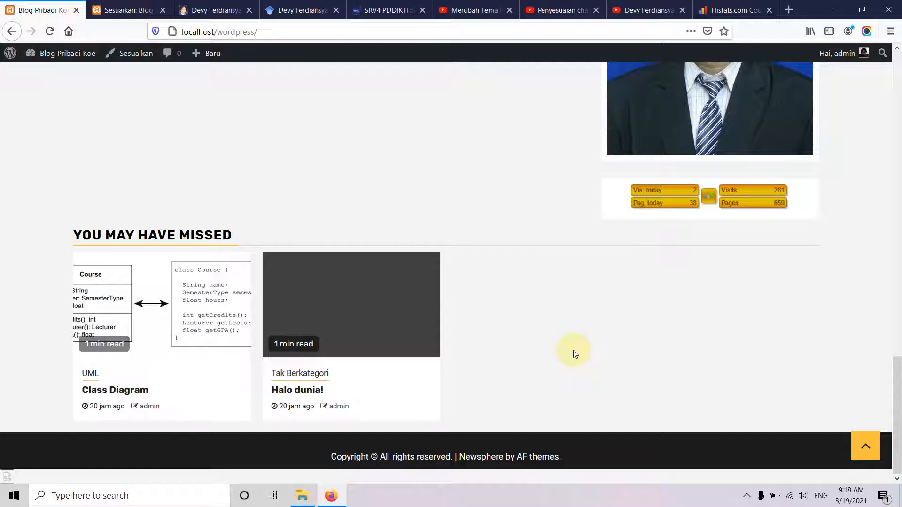
pyautogui.scroll(10, 573, 353)
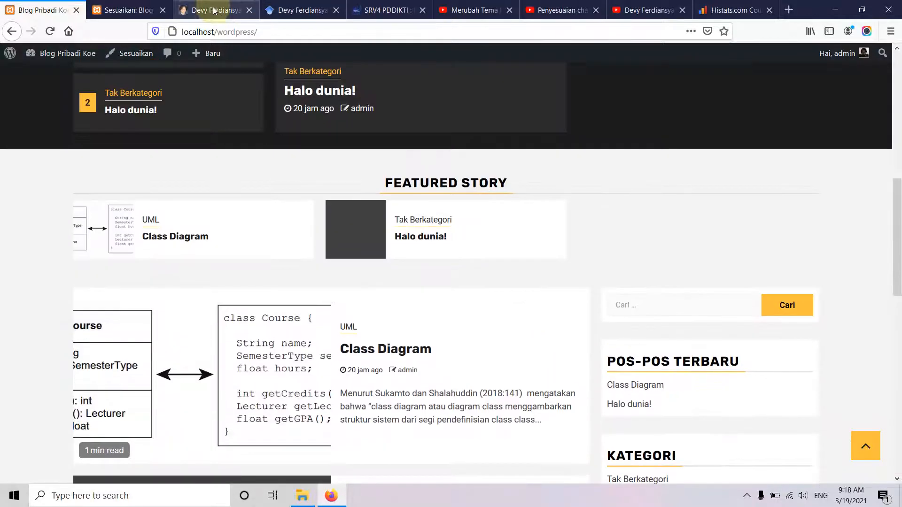
# Review the reference blog's homepage header and featured sections, and compare them with the local blog's page and sidebar.
pyautogui.click(214, 10)
pyautogui.scroll(15, 283, 272)
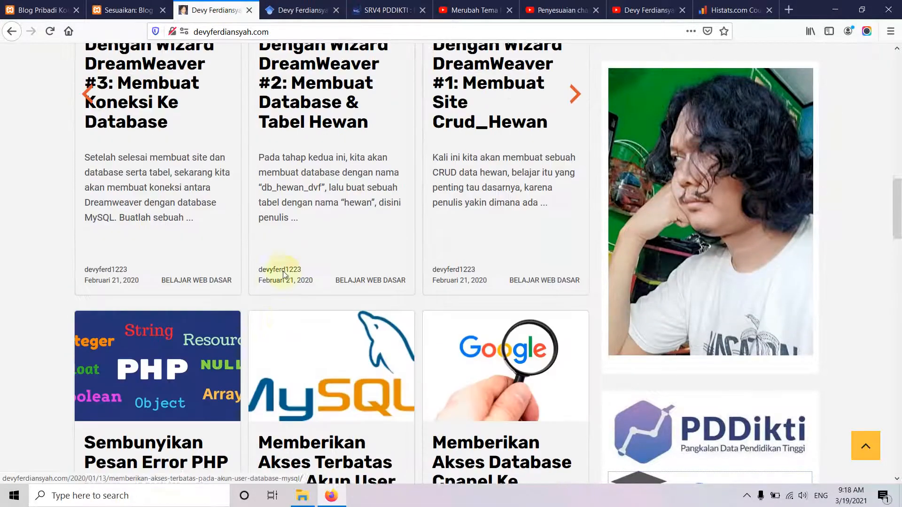
pyautogui.scroll(10, 283, 271)
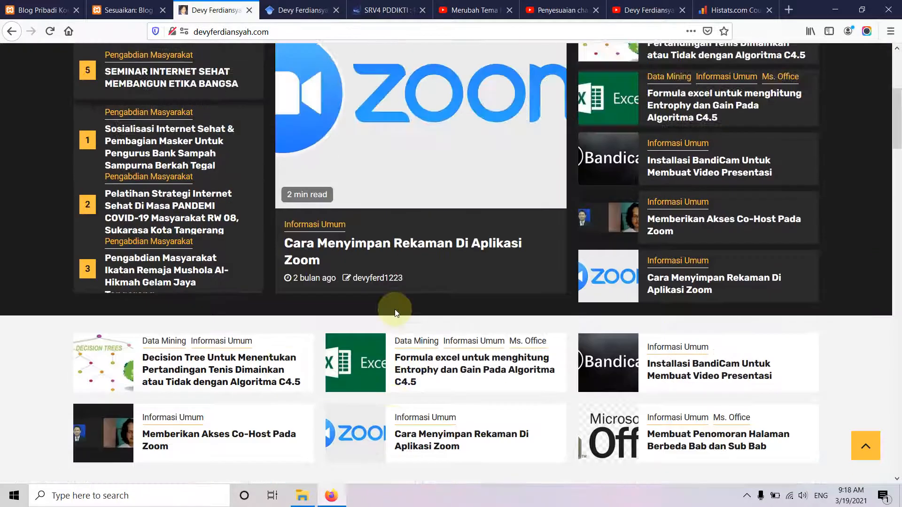
pyautogui.scroll(3, 396, 312)
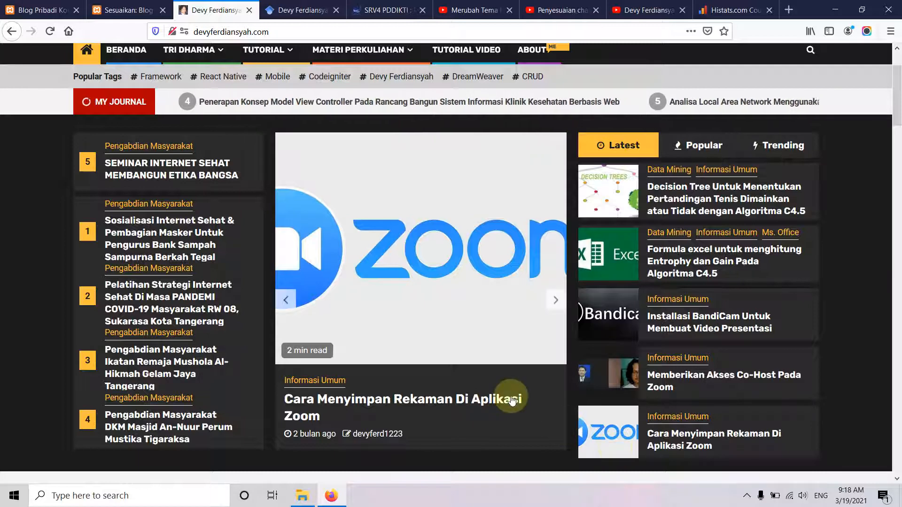
pyautogui.scroll(-2, 493, 397)
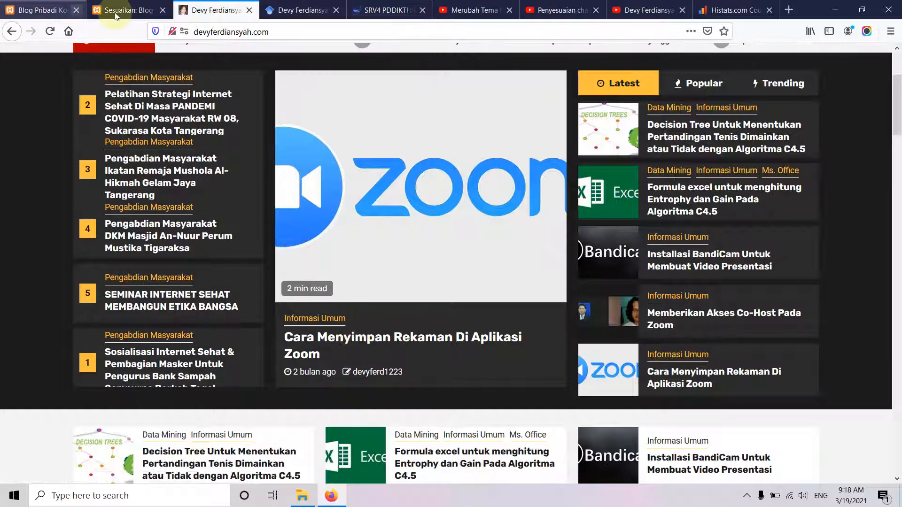
pyautogui.click(60, 11)
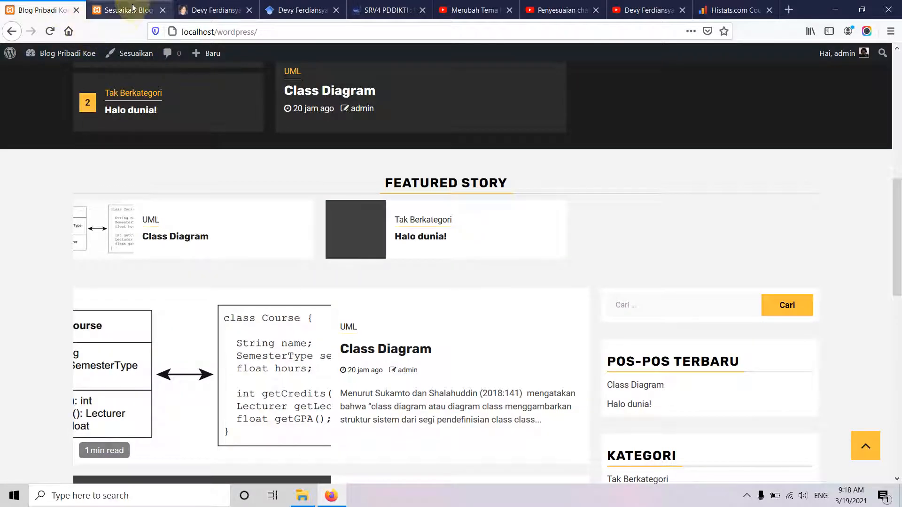
pyautogui.scroll(-7, 591, 367)
pyautogui.scroll(-5, 591, 367)
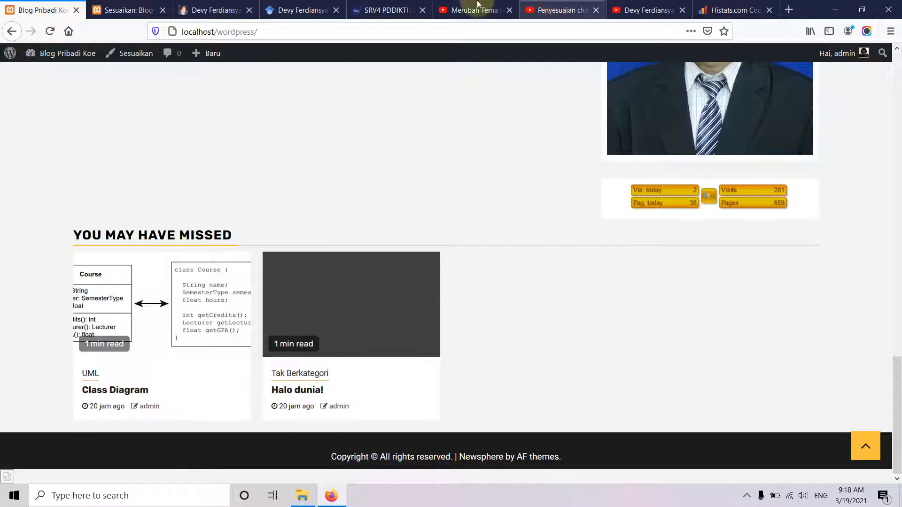
# Switch to Histats, sign in with the saved account credentials, and look over the registered websites in the control panel.
pyautogui.click(744, 20)
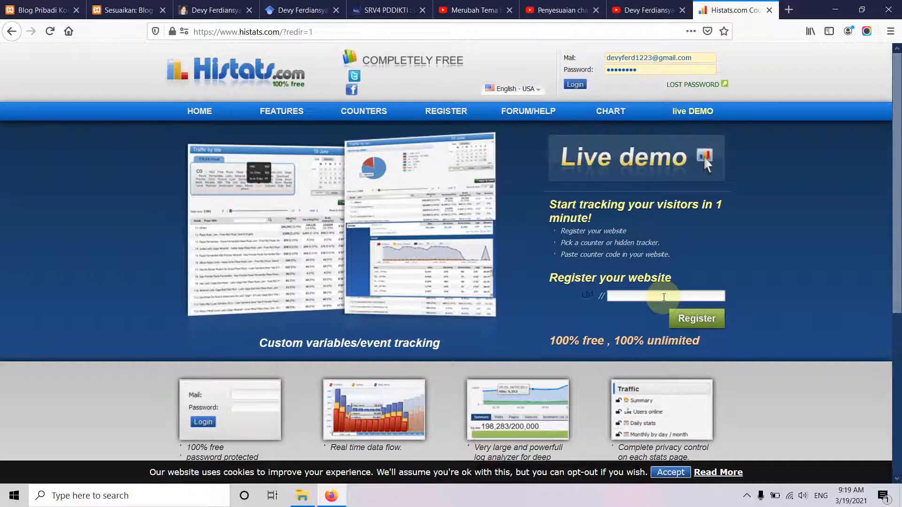
pyautogui.click(664, 297)
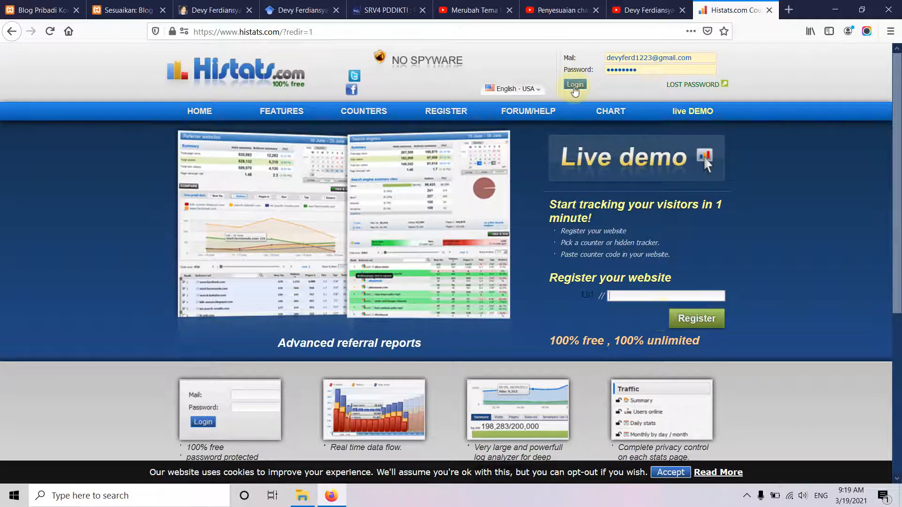
pyautogui.click(574, 87)
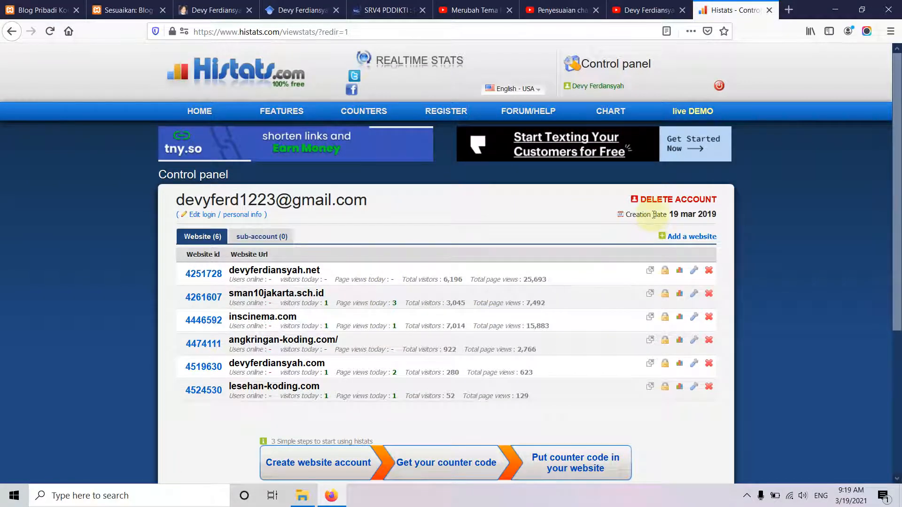
pyautogui.scroll(-2, 648, 281)
pyautogui.scroll(2, 383, 269)
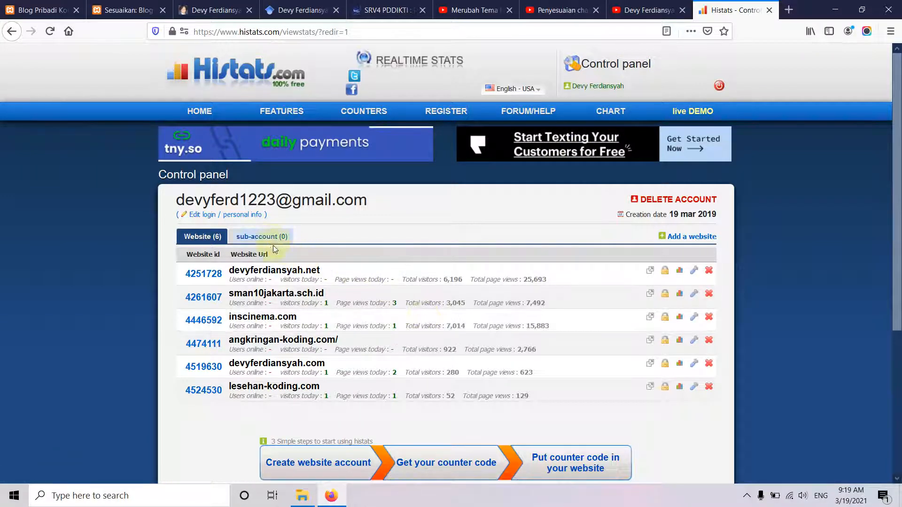
# Open the form for adding a website and examine its fields from the site URL down to the captcha.
pyautogui.click(695, 236)
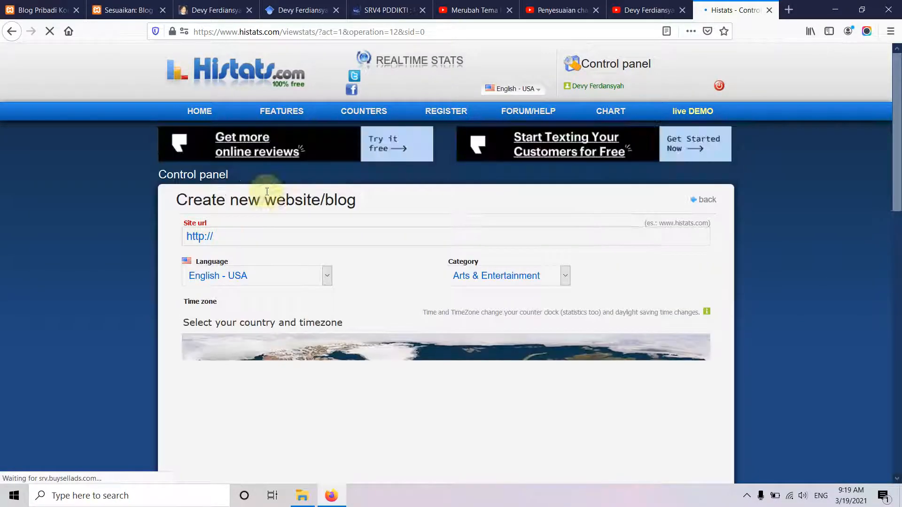
pyautogui.click(269, 238)
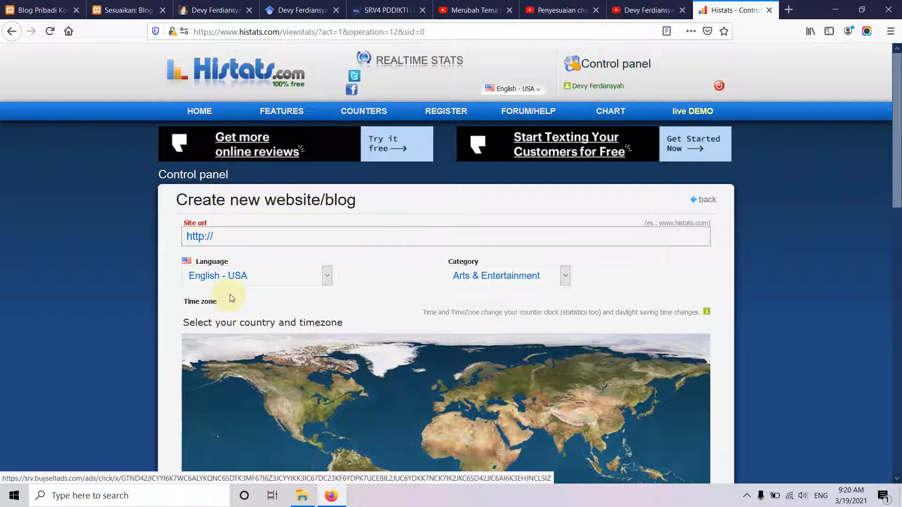
pyautogui.scroll(-6, 429, 355)
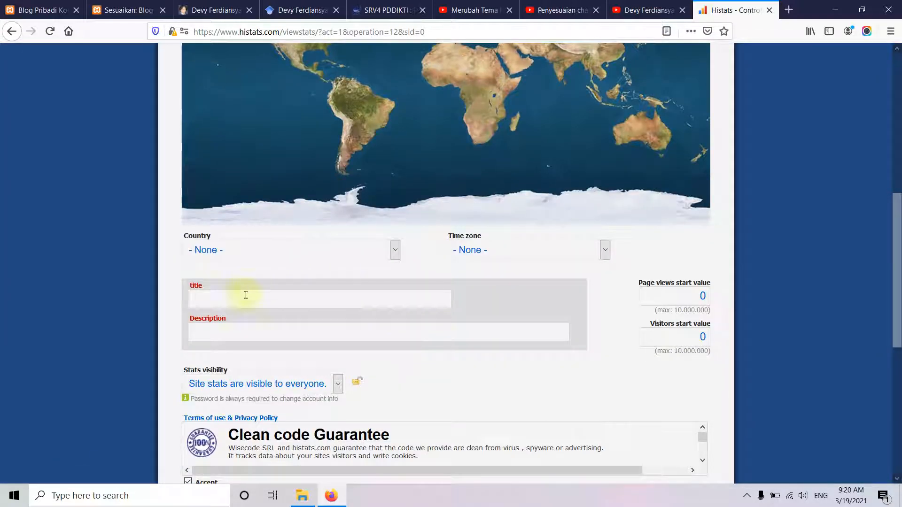
pyautogui.scroll(-5, 446, 253)
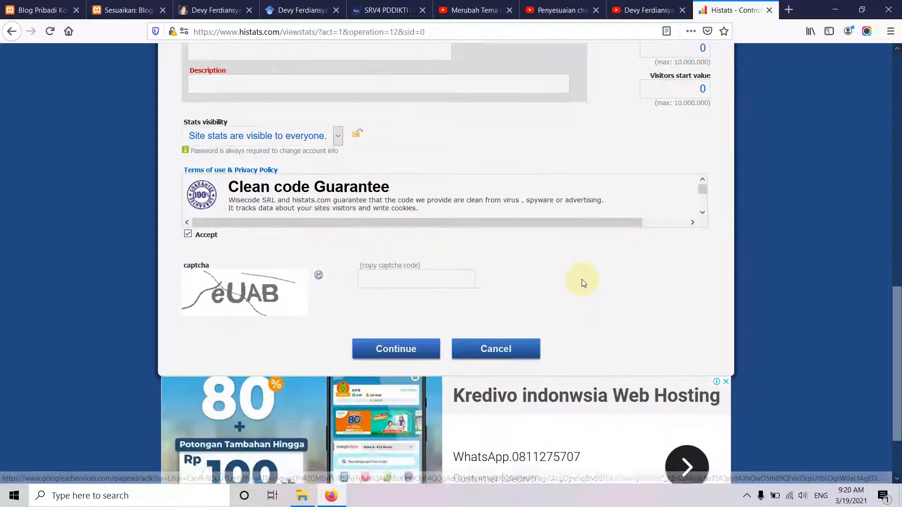
pyautogui.scroll(12, 582, 279)
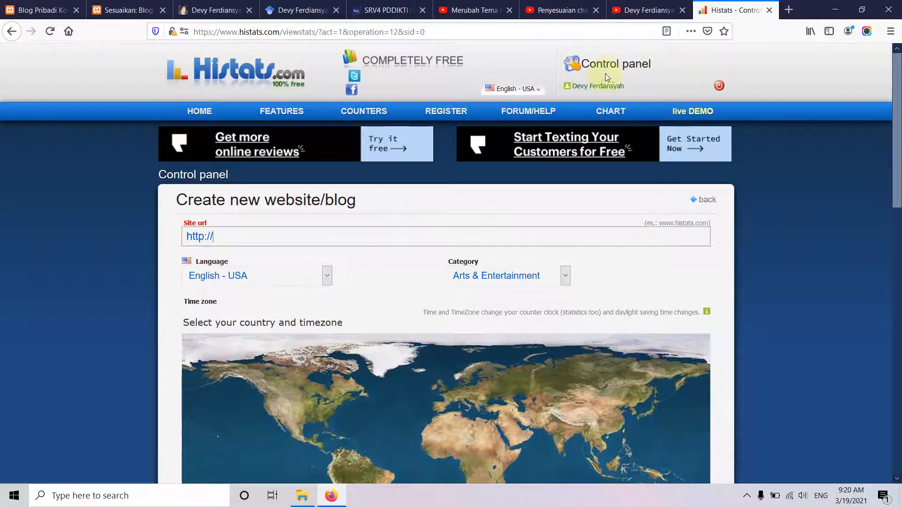
# Return to the control panel, view the reference blog's website statistics, and open its list of counters.
pyautogui.click(584, 63)
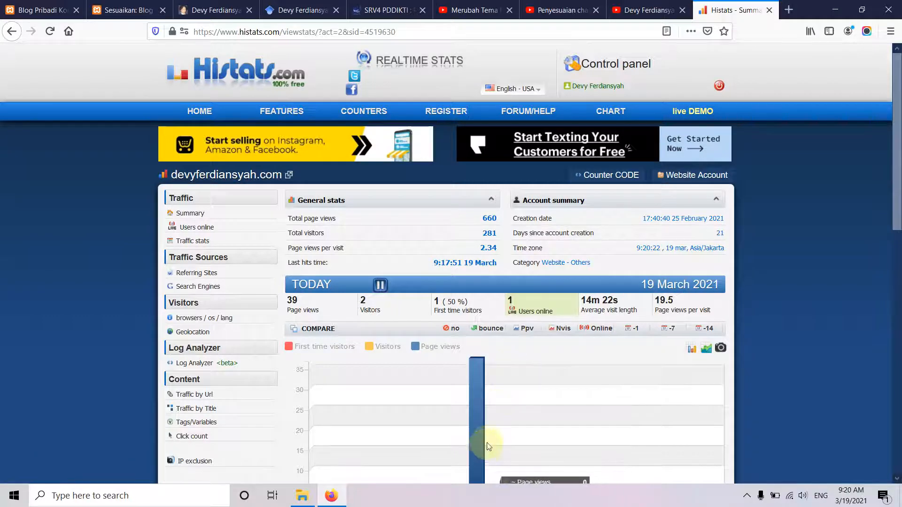
pyautogui.scroll(-5, 498, 399)
pyautogui.scroll(3, 522, 348)
pyautogui.scroll(2, 531, 332)
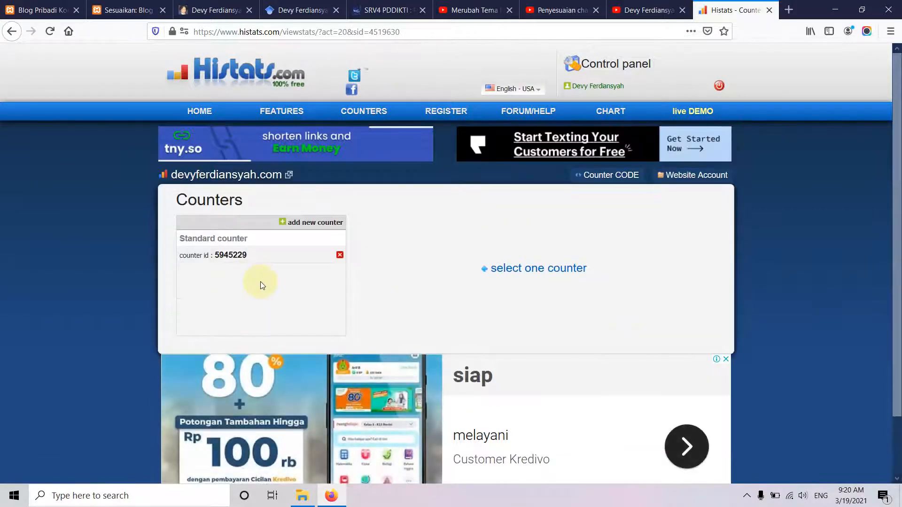
# Start a new tracking counter, browse the animated, 3-line and 4-line styles, and choose the 4-line crumpled-paper style.
pyautogui.click(303, 221)
pyautogui.scroll(-4, 584, 312)
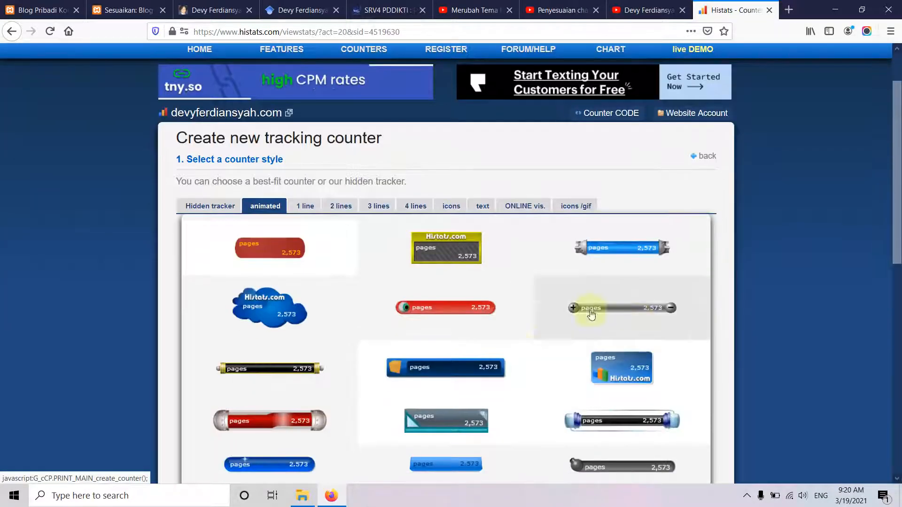
pyautogui.scroll(1, 460, 388)
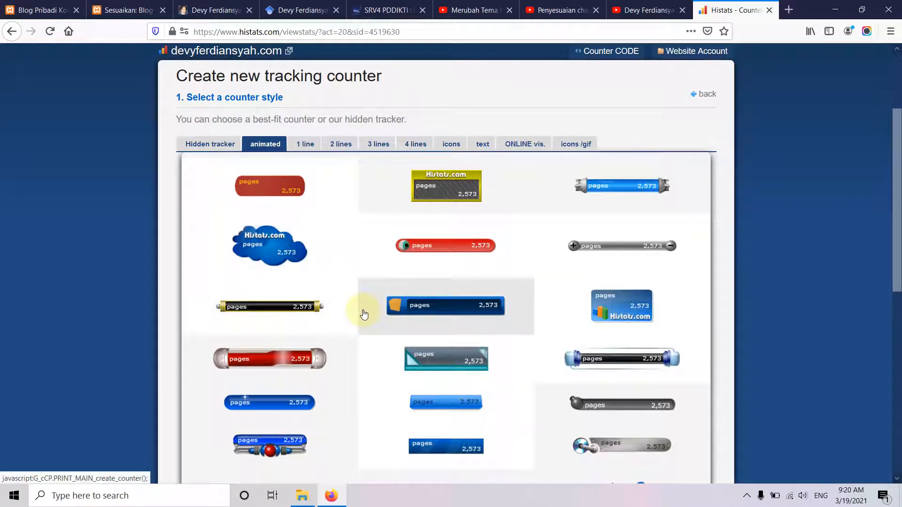
pyautogui.click(378, 144)
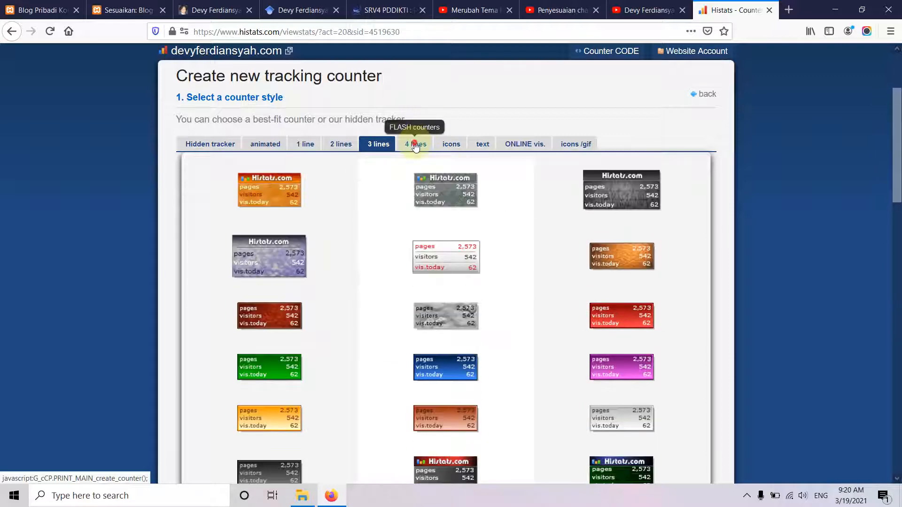
pyautogui.click(415, 145)
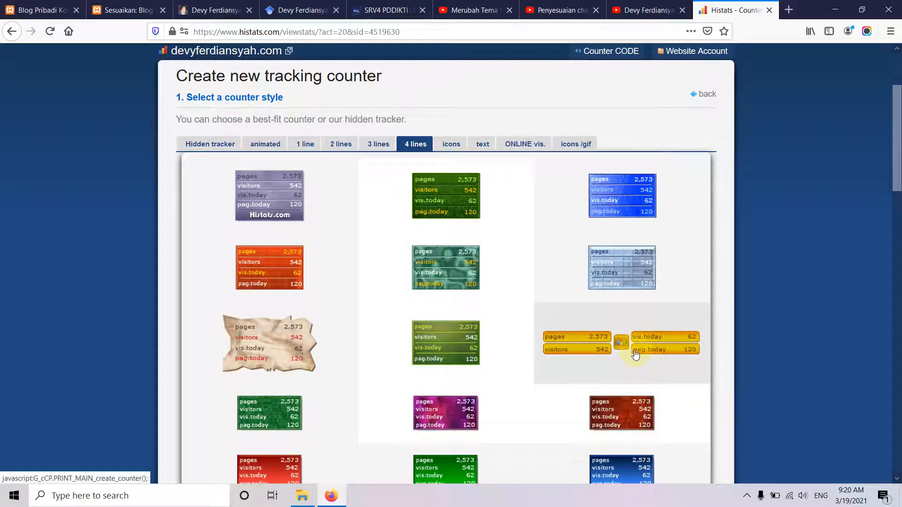
pyautogui.scroll(-4, 626, 353)
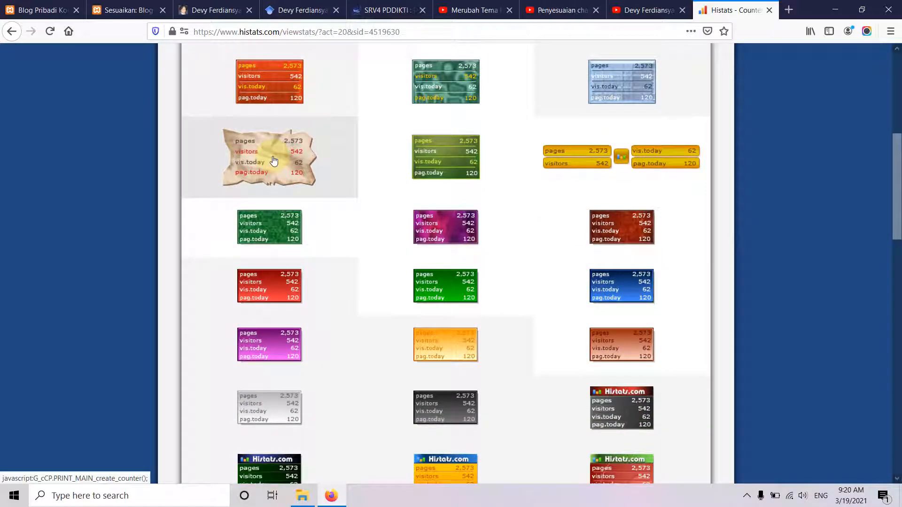
pyautogui.click(275, 163)
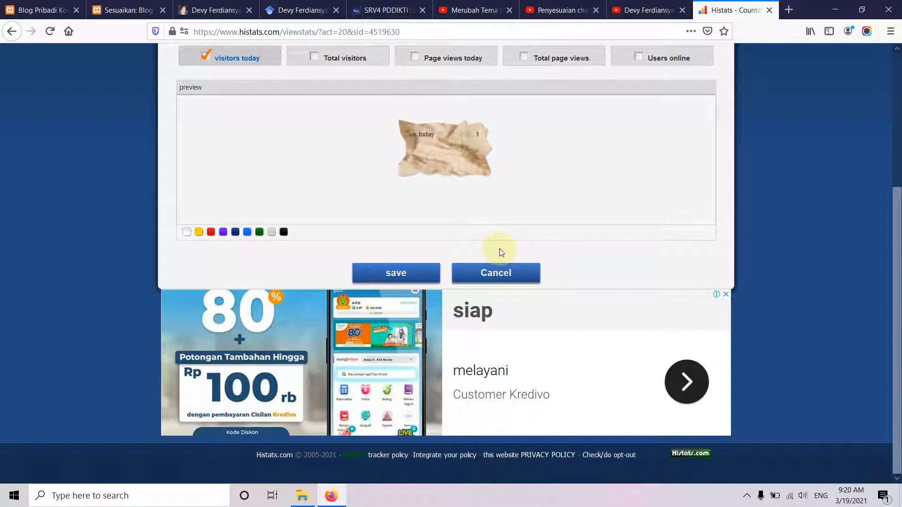
# Add total visitors, page views today and total page views to the counter's displayed information, leaving users online off, and save the counter.
pyautogui.scroll(2, 501, 252)
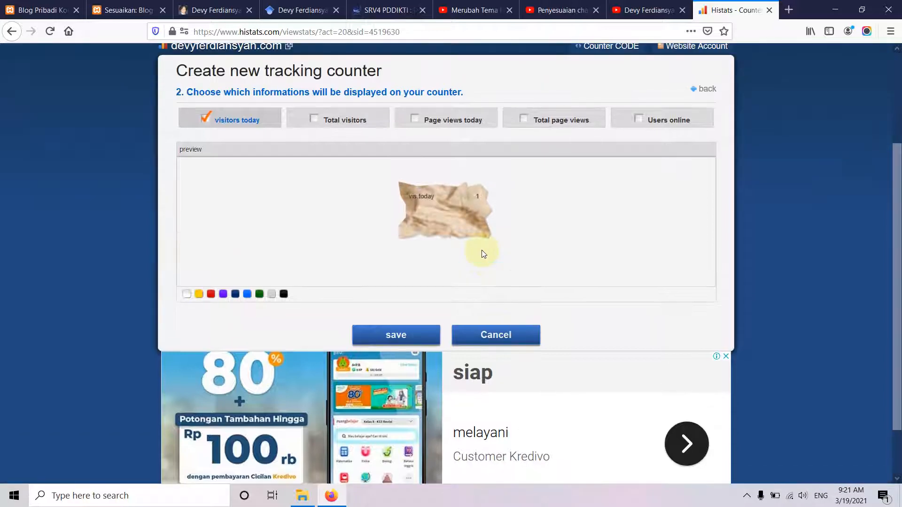
pyautogui.click(314, 120)
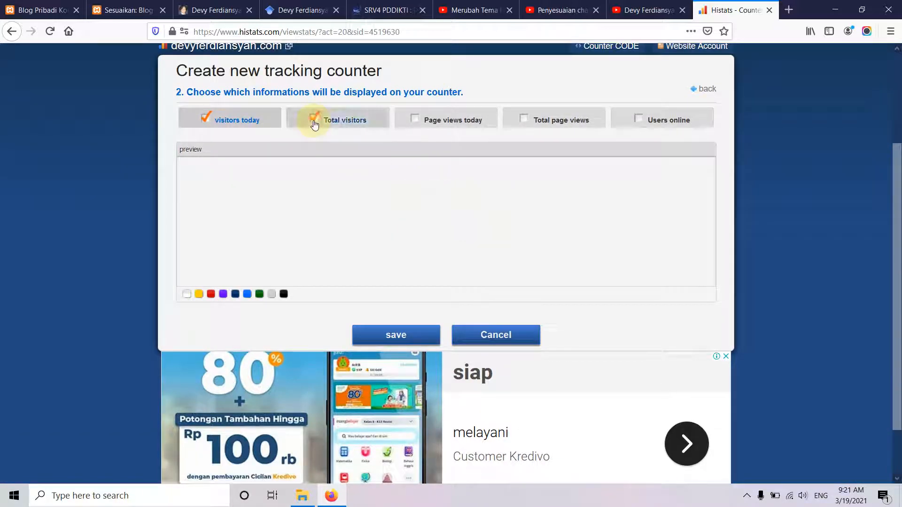
pyautogui.click(423, 122)
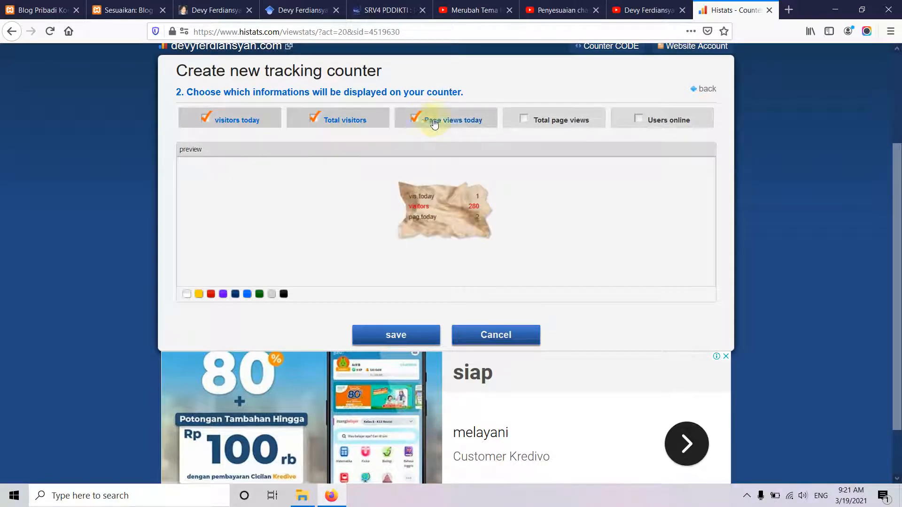
pyautogui.click(529, 121)
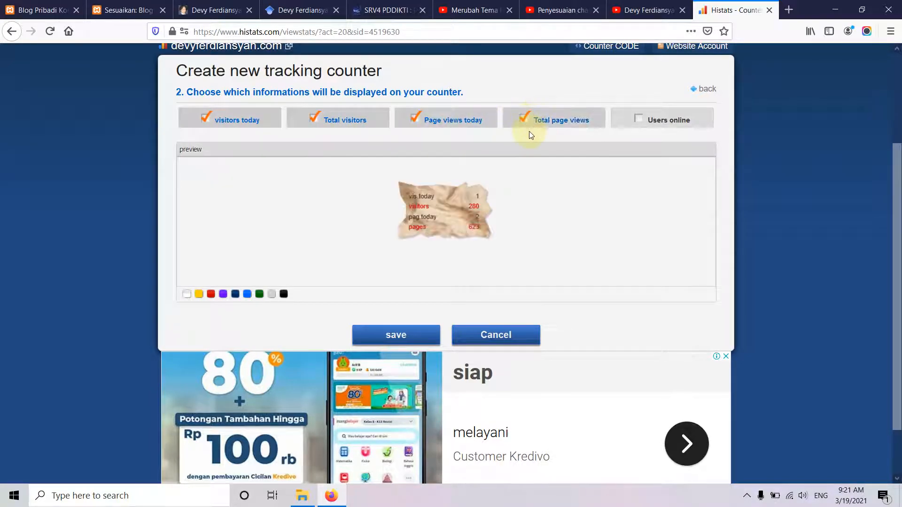
pyautogui.click(638, 122)
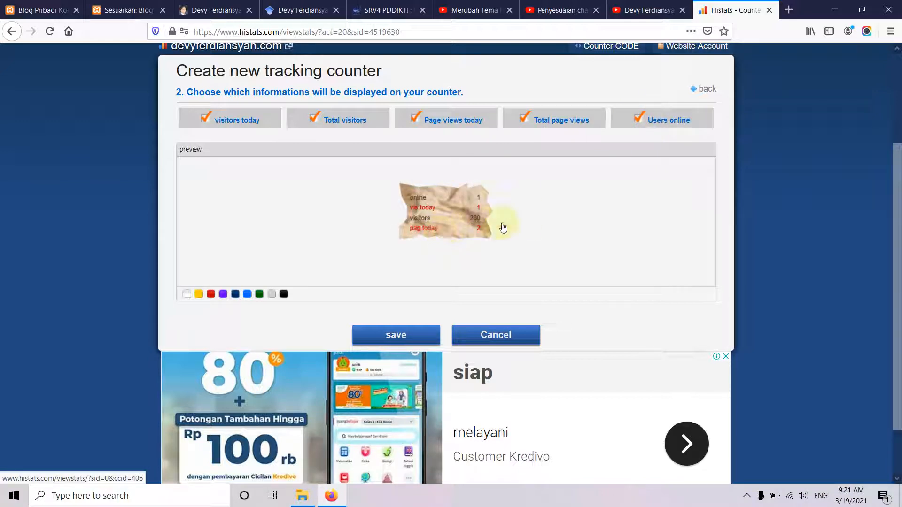
pyautogui.click(638, 119)
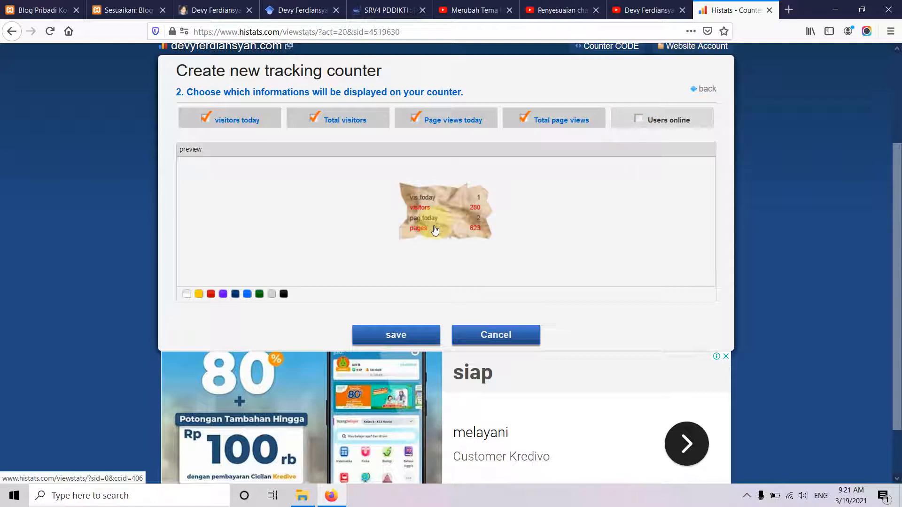
pyautogui.click(397, 335)
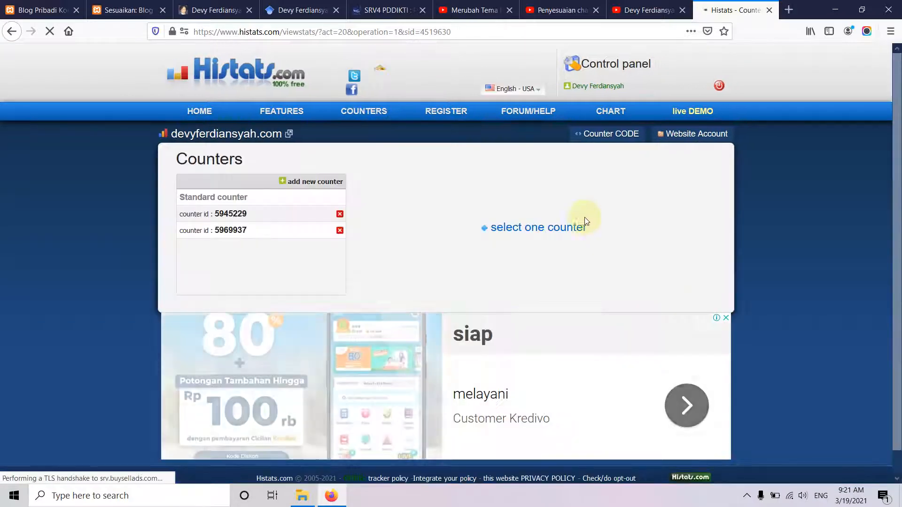
# Open the newly created crumpled-paper counter and copy its entire standard counter code.
pyautogui.click(215, 276)
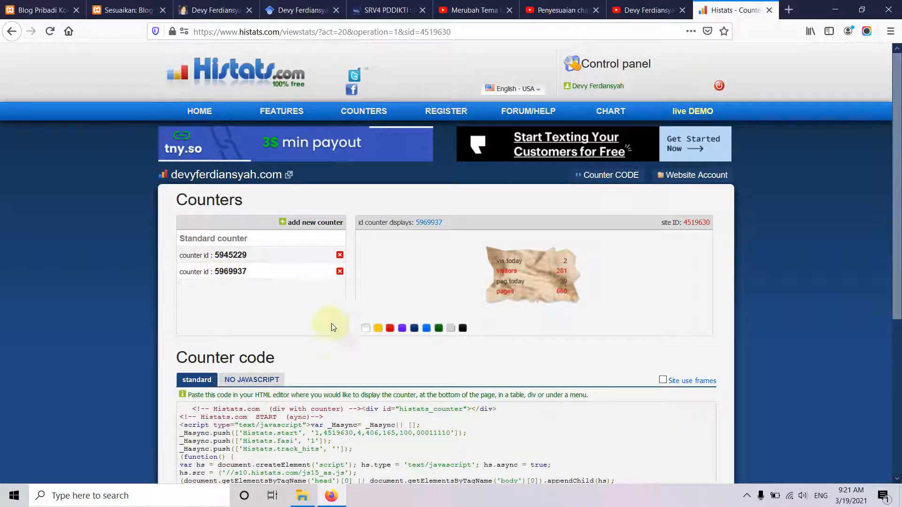
pyautogui.scroll(-4, 407, 364)
pyautogui.moveTo(192, 222); pyautogui.dragTo(287, 337)
pyautogui.rightClick(251, 273)
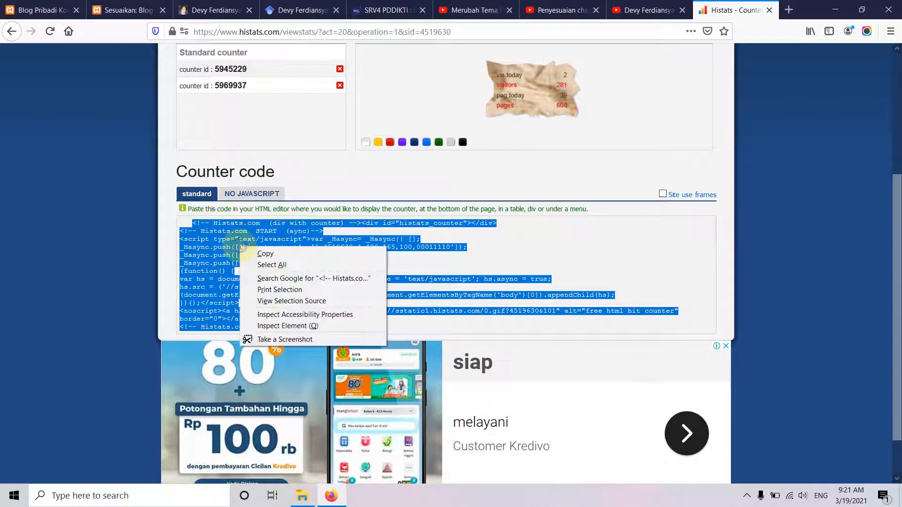
pyautogui.click(263, 251)
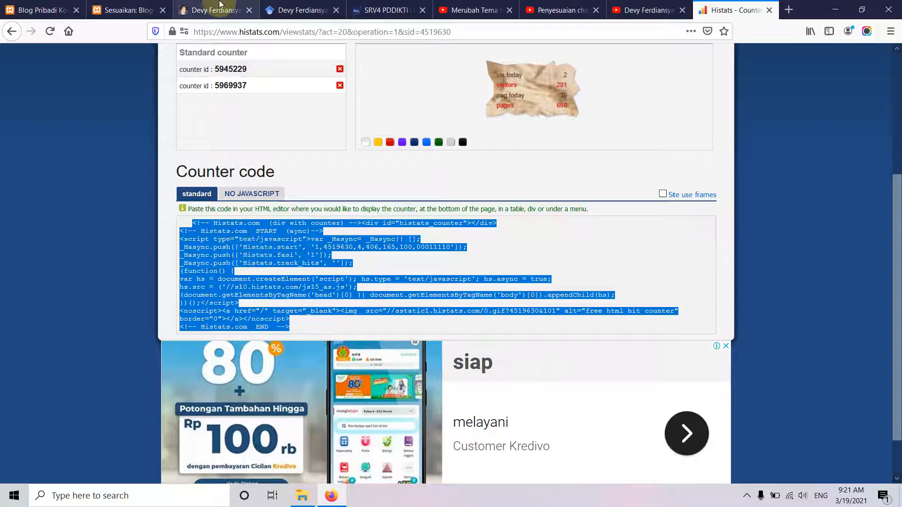
# In the local blog's customizer, replace the Histats code between the HTML Khusus widget's center tags with the copied code and publish.
pyautogui.click(128, 10)
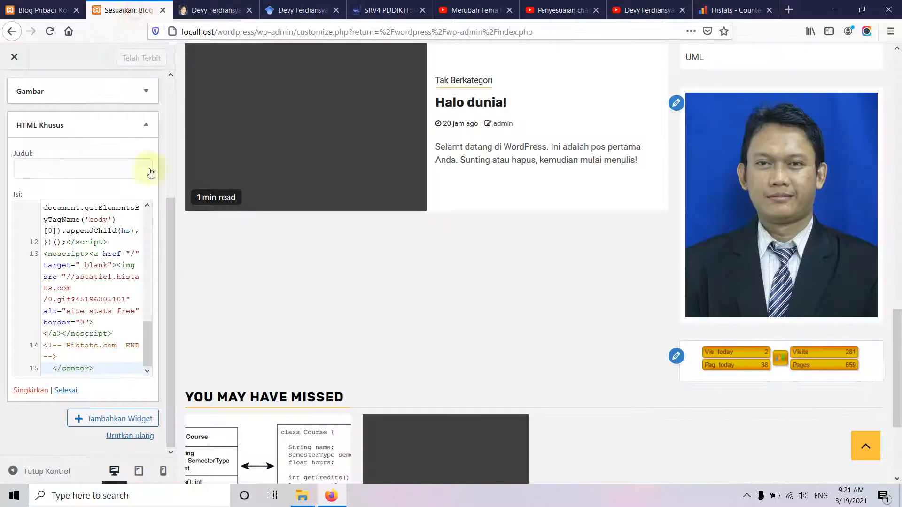
pyautogui.click(66, 358)
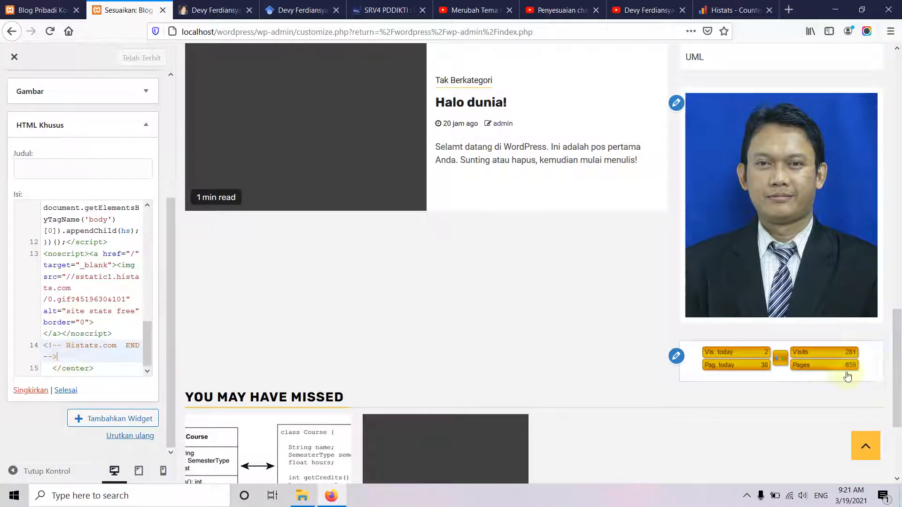
pyautogui.moveTo(68, 356); pyautogui.dragTo(43, 220)
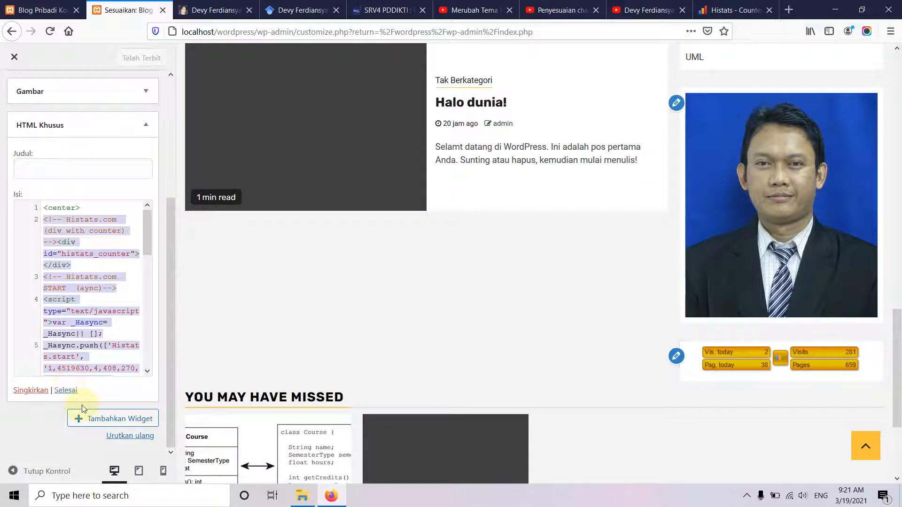
pyautogui.press('BackSpace')
pyautogui.hotkey('ctrl', 'v')
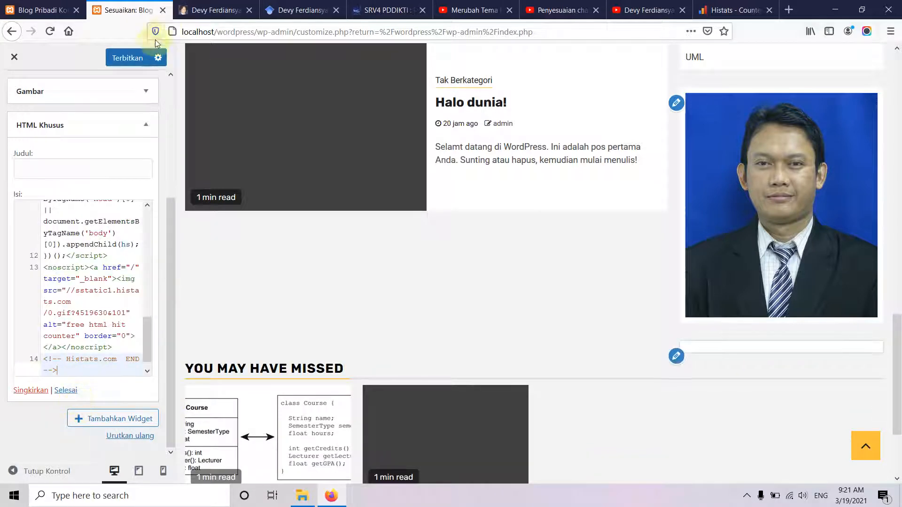
pyautogui.click(138, 58)
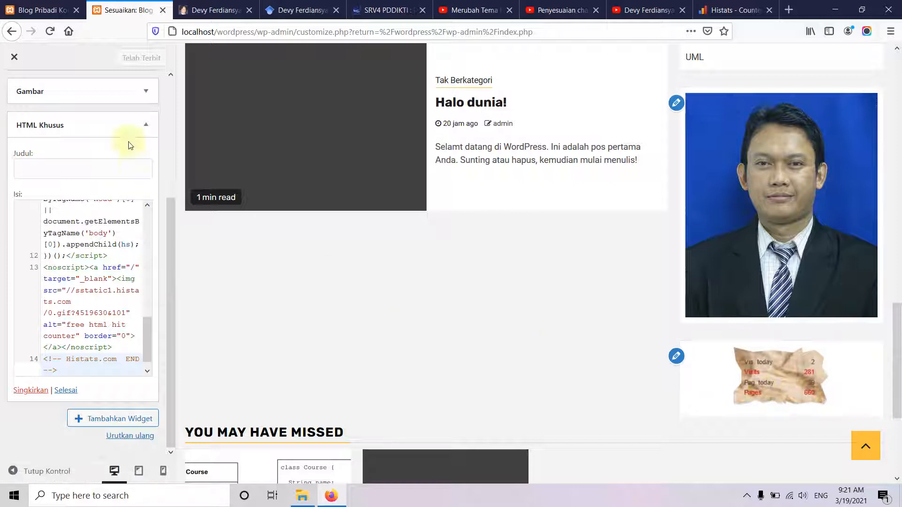
pyautogui.scroll(-1, 89, 317)
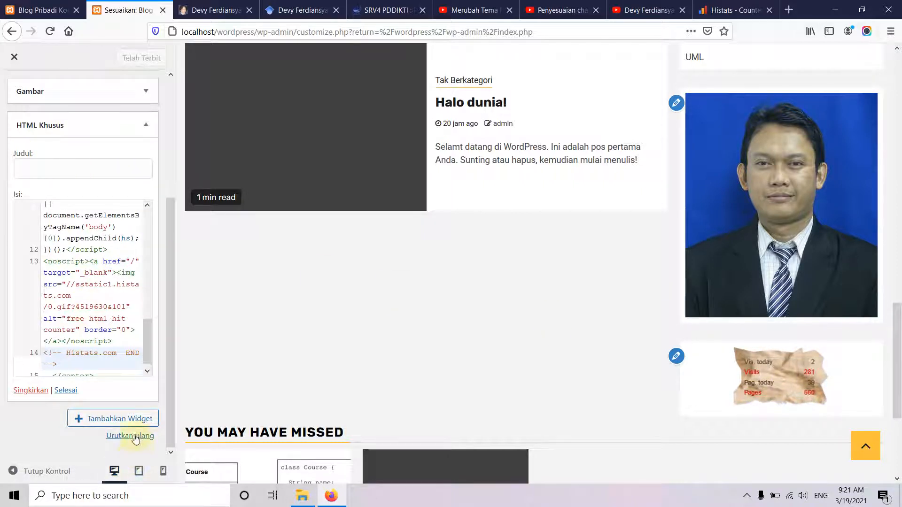
pyautogui.scroll(4, 60, 127)
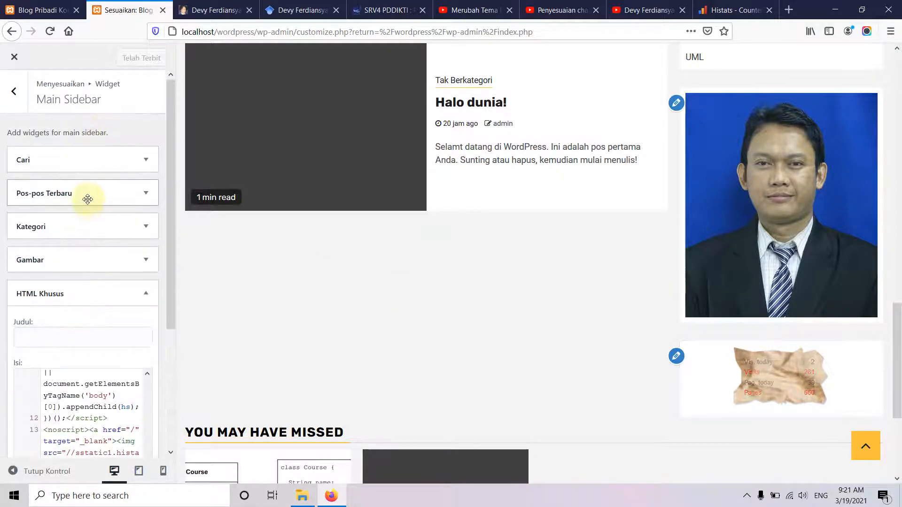
pyautogui.click(14, 91)
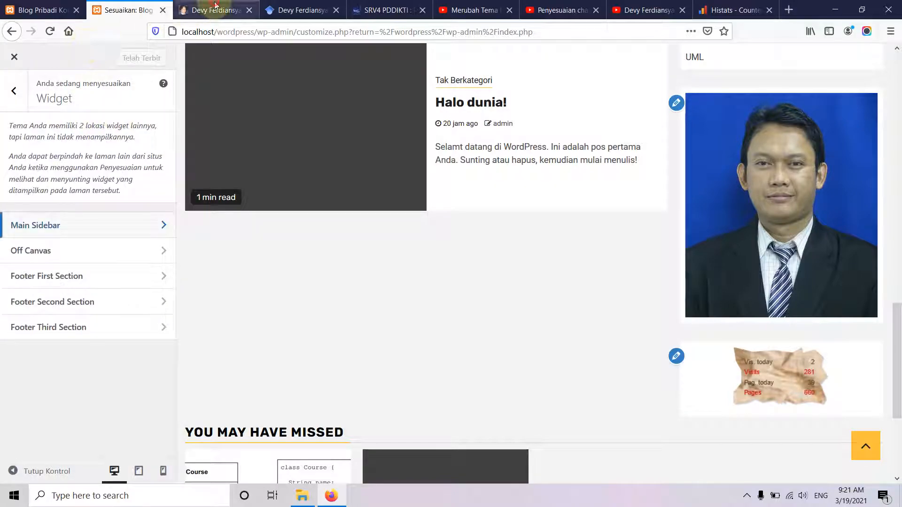
# Examine the reference blog's page down to its three footer columns, and return to the local blog's customizer.
pyautogui.click(214, 10)
pyautogui.scroll(-15, 540, 320)
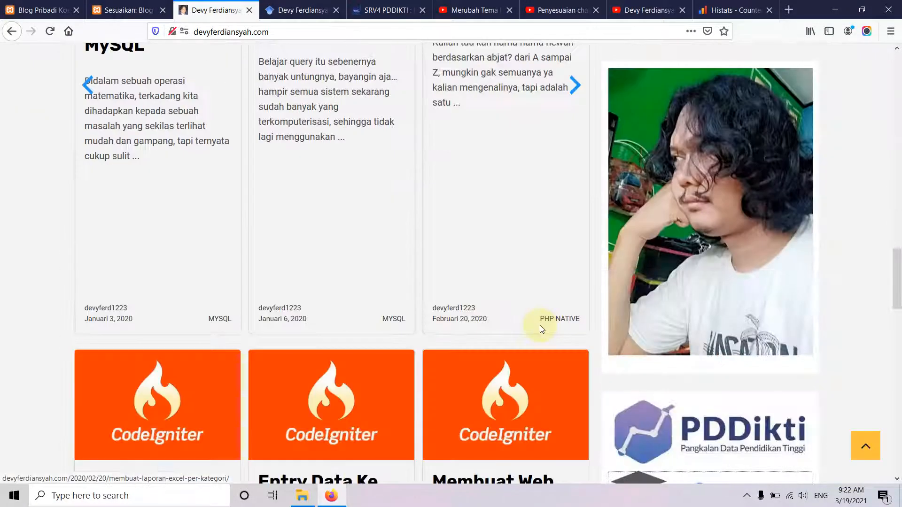
pyautogui.scroll(-8, 540, 329)
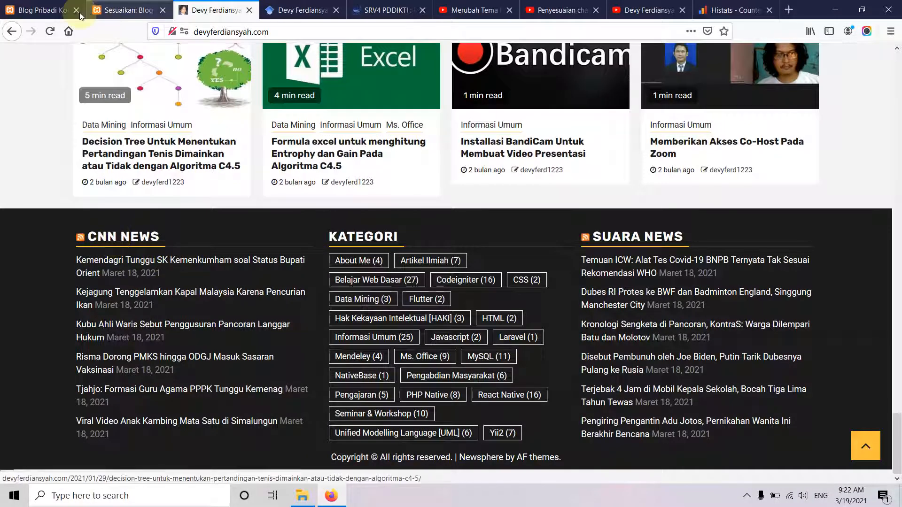
pyautogui.click(49, 9)
pyautogui.click(124, 10)
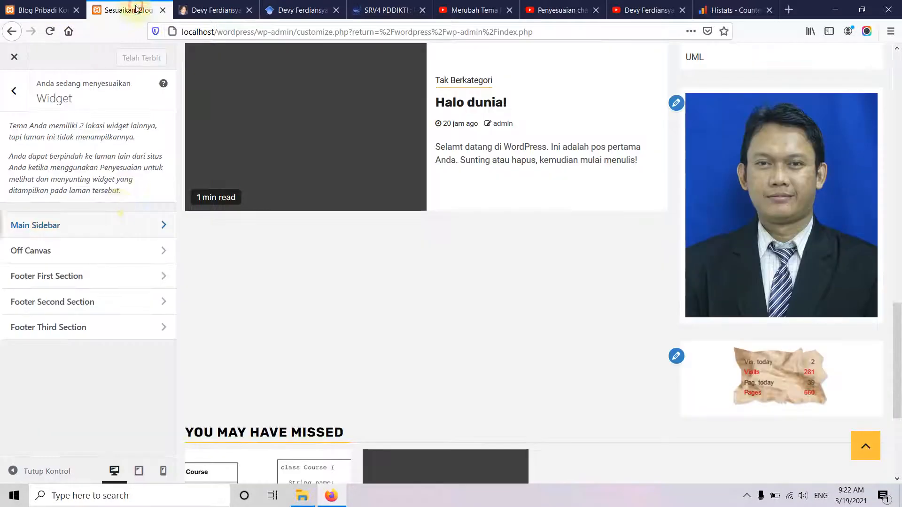
# Add an RSS widget to the Footer First Section.
pyautogui.click(100, 281)
pyautogui.click(137, 160)
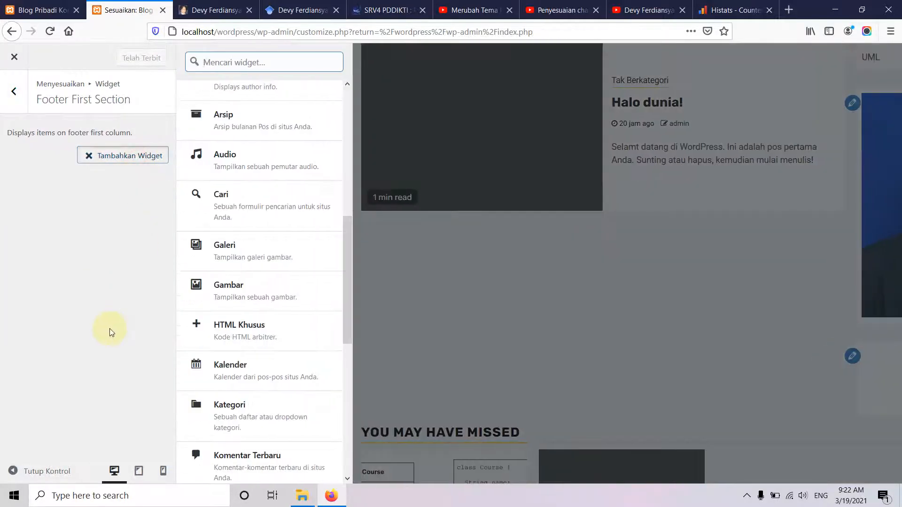
pyautogui.scroll(-5, 312, 346)
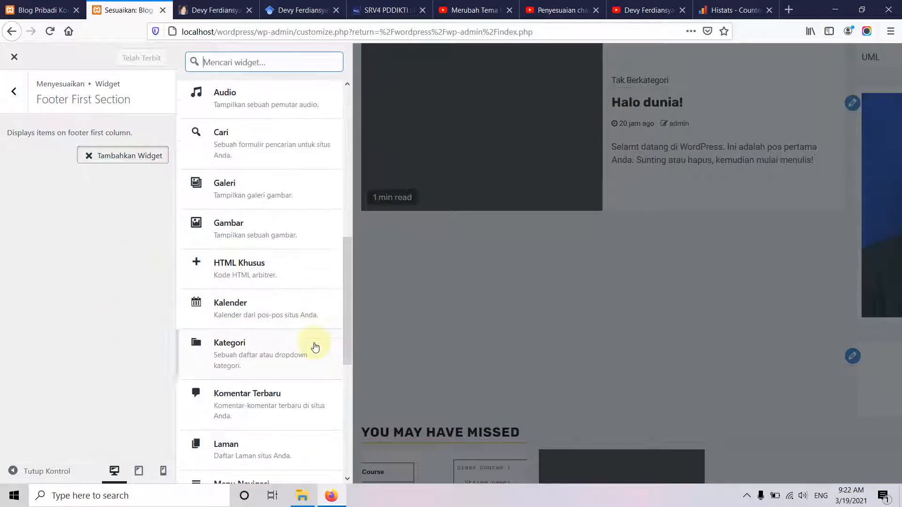
pyautogui.scroll(-3, 314, 347)
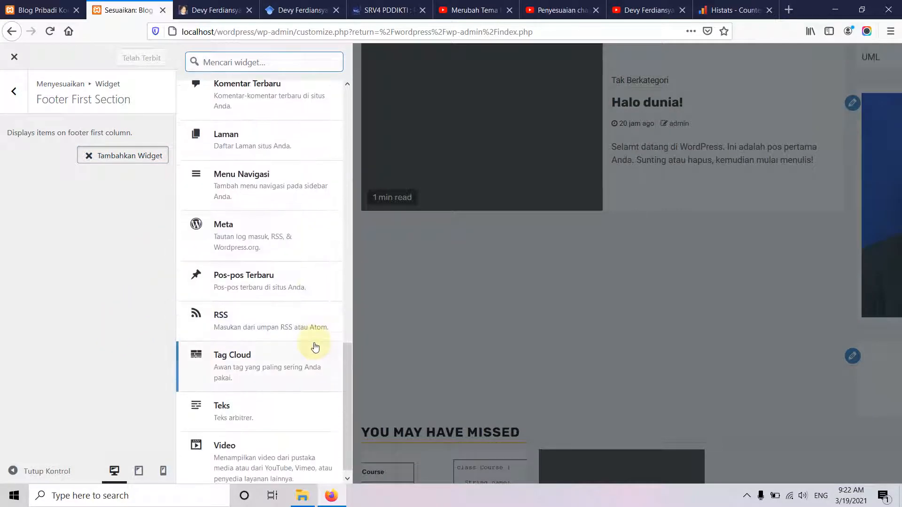
pyautogui.click(268, 323)
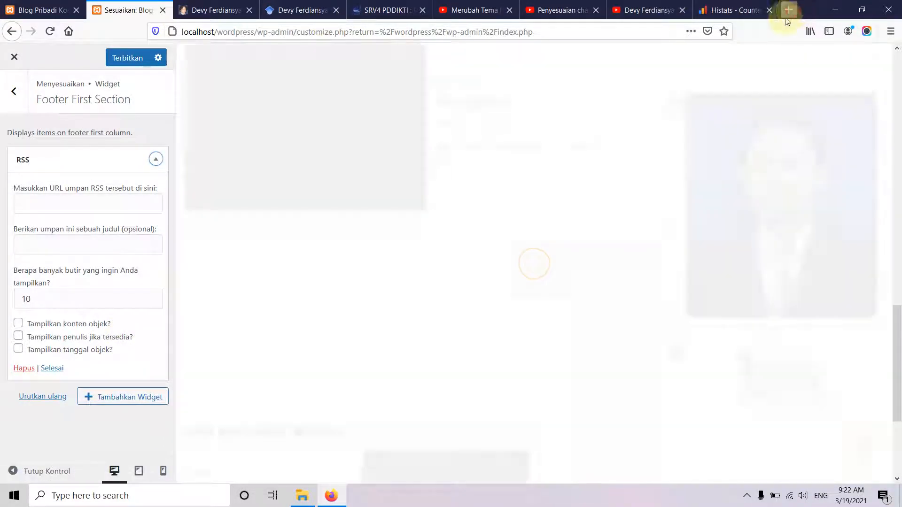
# Search Google for "rss adalah" in a new browser tab.
pyautogui.click(788, 10)
pyautogui.write('rss')
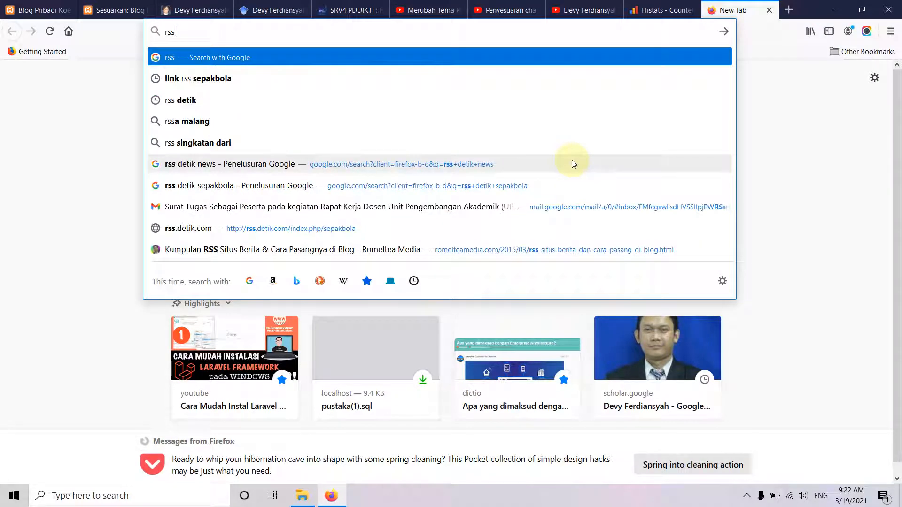
pyautogui.write(' adalah')
pyautogui.press('Return')
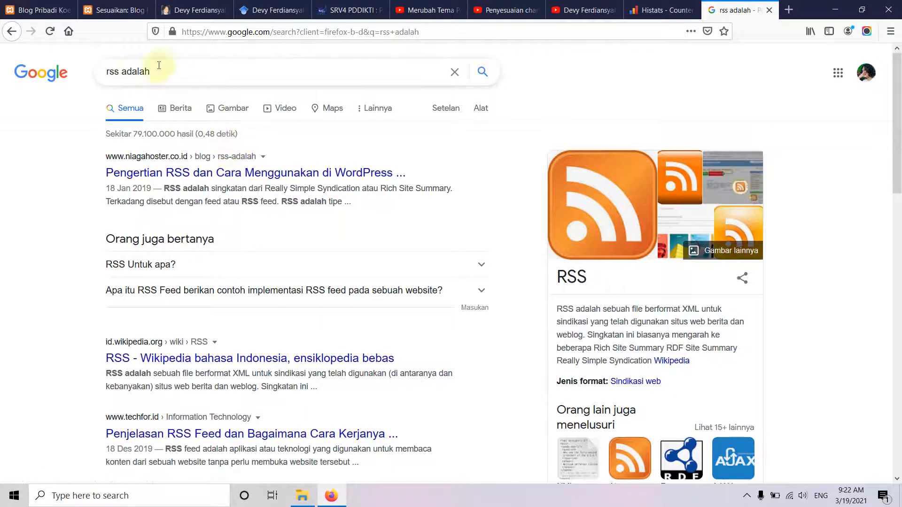
# Change the Google search to "rss cnn indonesia" to look for a CNN Indonesia feed.
pyautogui.doubleClick(125, 70)
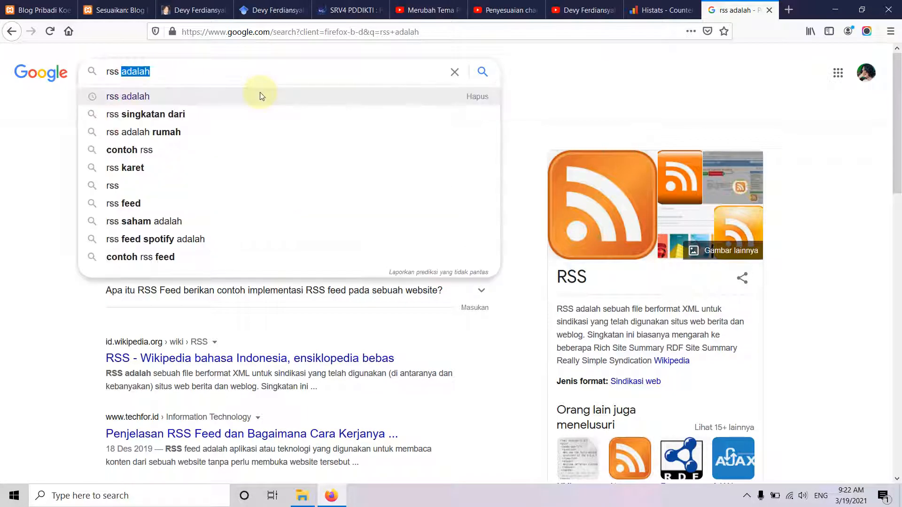
pyautogui.write('cnn')
pyautogui.click(229, 95)
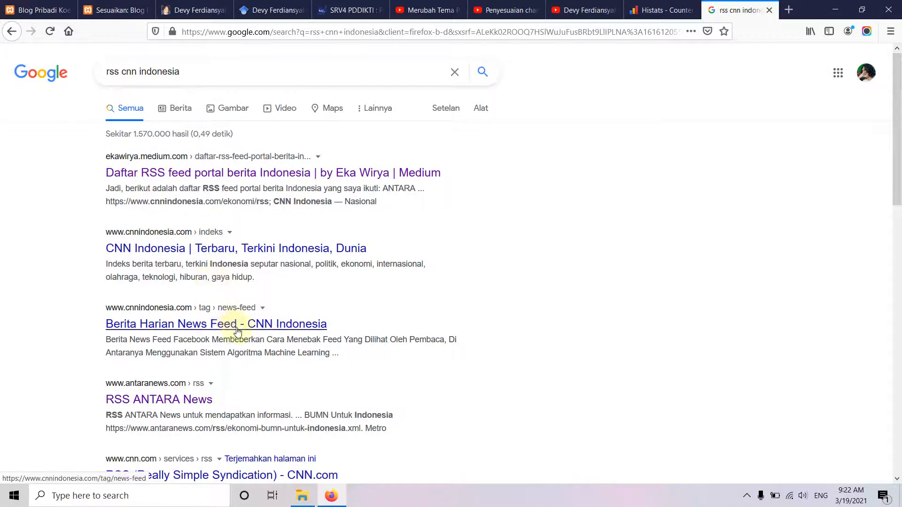
# Look through the search results for an RSS source and open CNN.com's RSS (Really Simple Syndication) page.
pyautogui.scroll(-2, 250, 335)
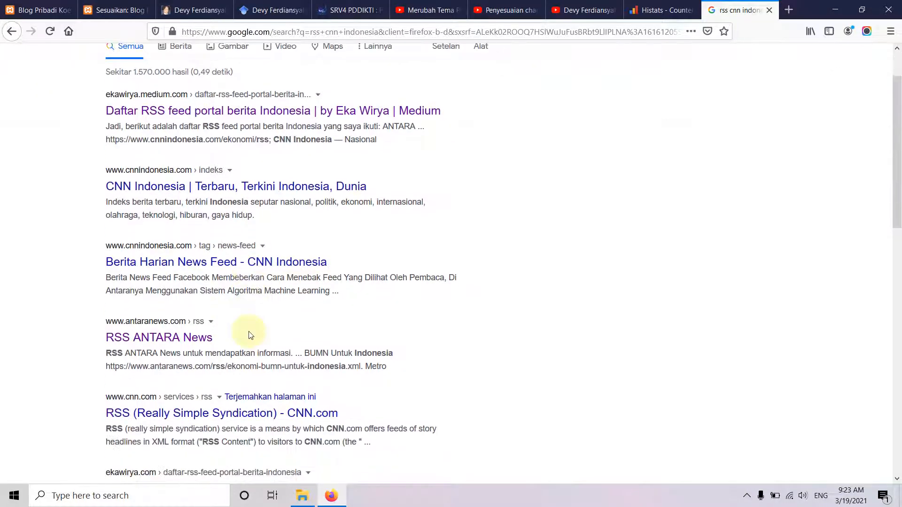
pyautogui.scroll(2, 249, 335)
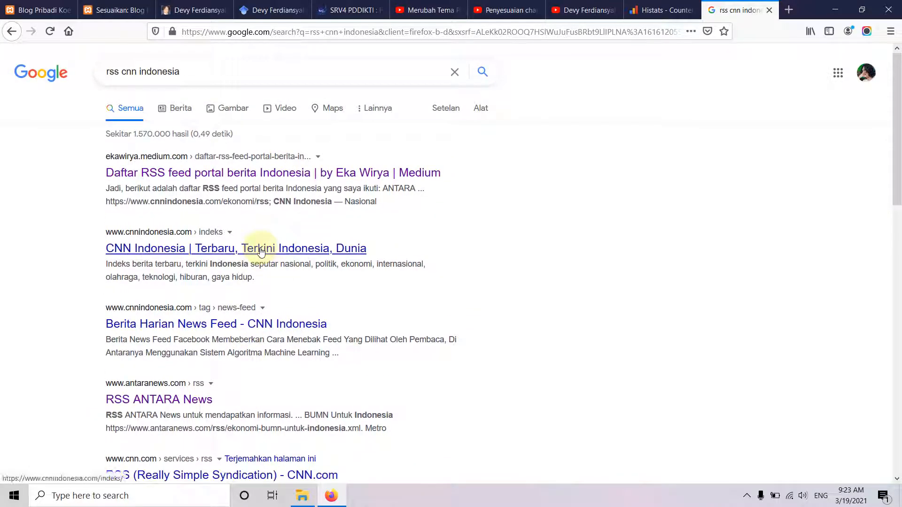
pyautogui.scroll(-5, 261, 253)
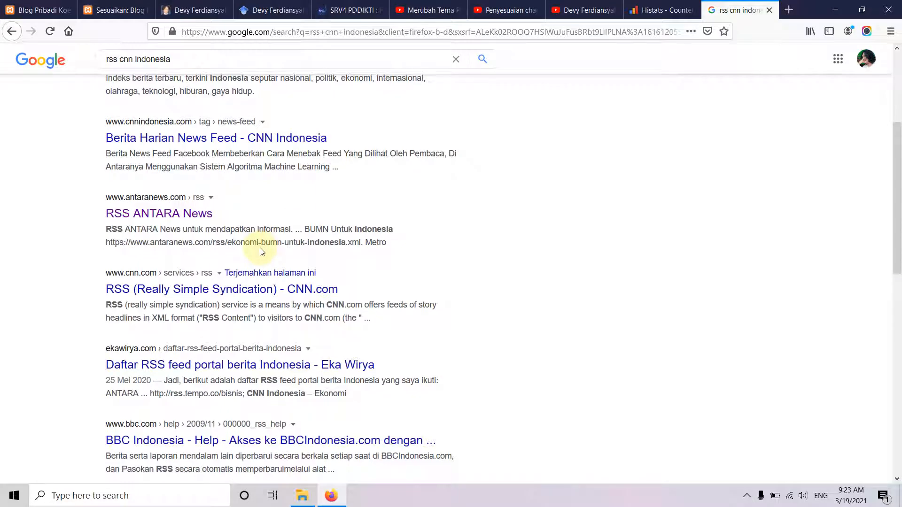
pyautogui.scroll(5, 245, 188)
pyautogui.scroll(-3, 202, 282)
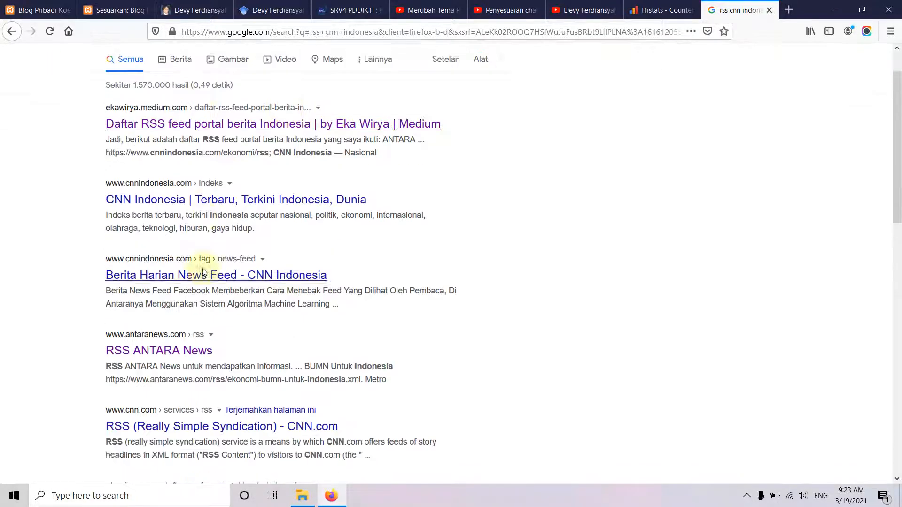
pyautogui.click(207, 350)
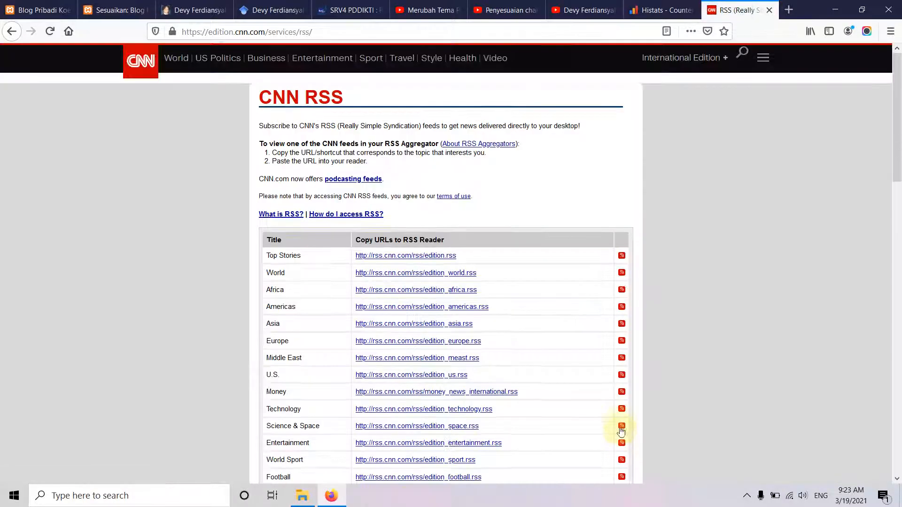
# Examine the Top Stories feed from CNN's RSS list through both of its links, and return to the list.
pyautogui.click(444, 257)
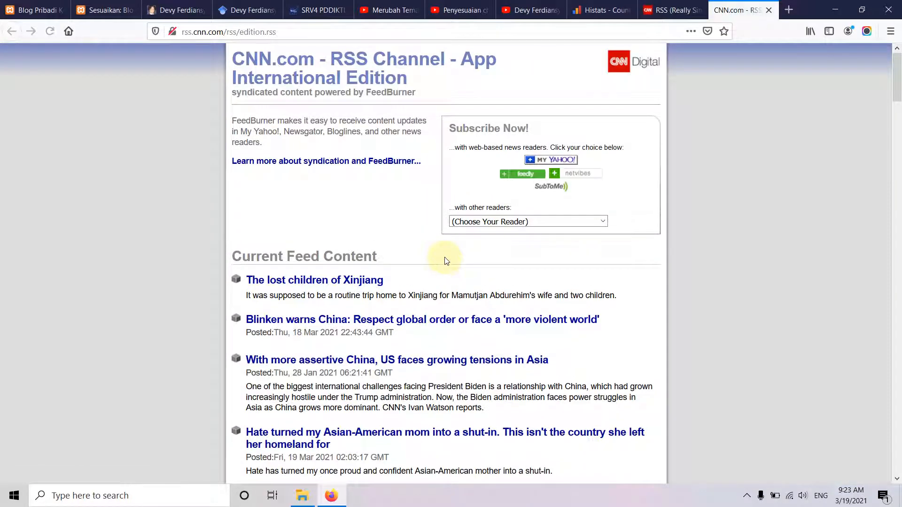
pyautogui.scroll(-20, 446, 261)
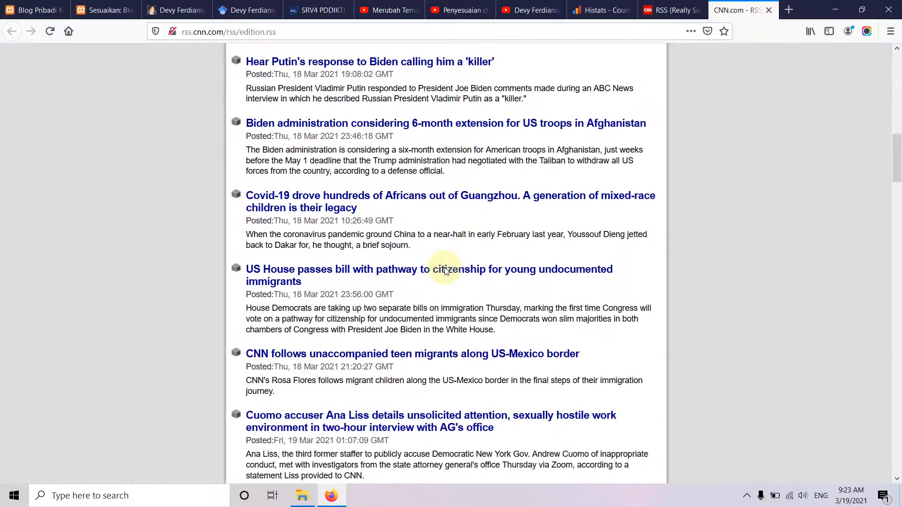
pyautogui.scroll(20, 445, 273)
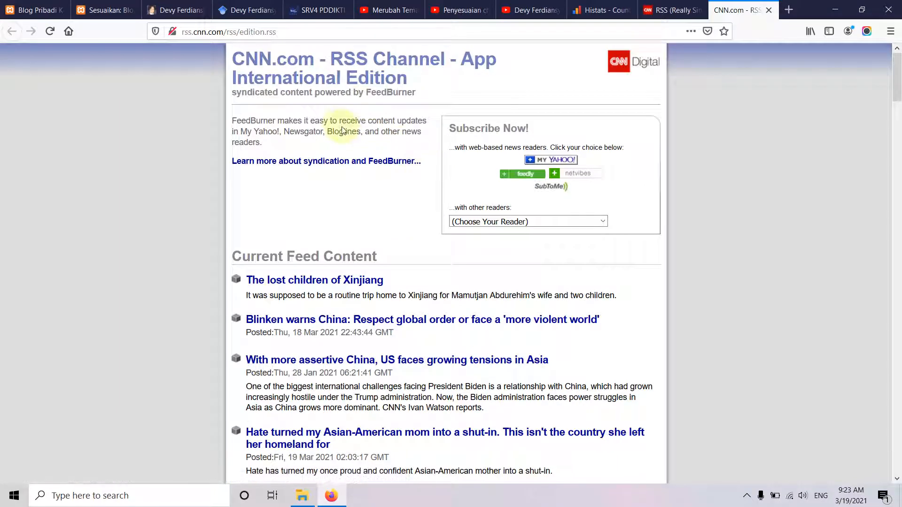
pyautogui.click(674, 10)
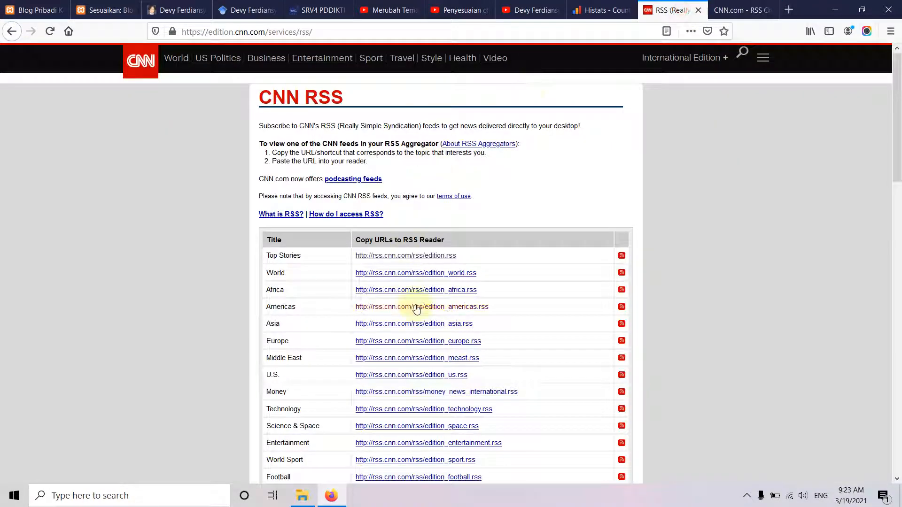
pyautogui.click(621, 257)
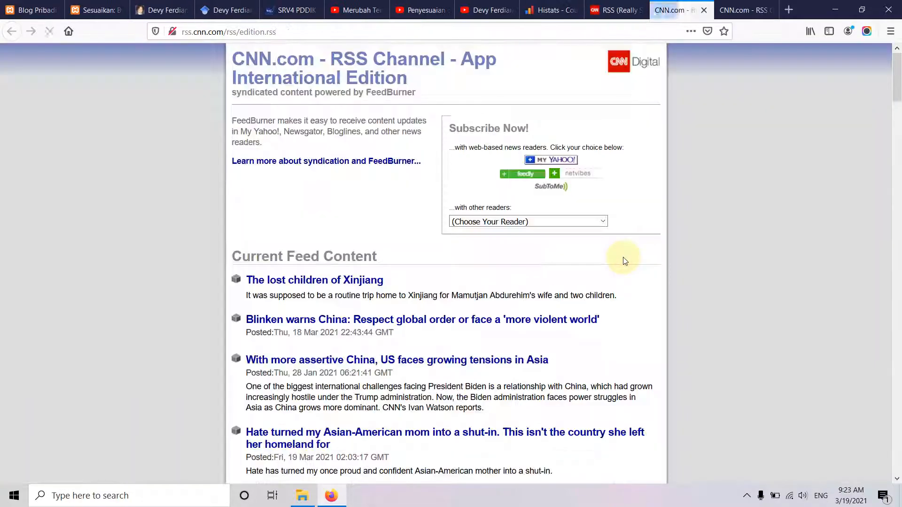
pyautogui.scroll(-13, 624, 258)
pyautogui.scroll(13, 635, 133)
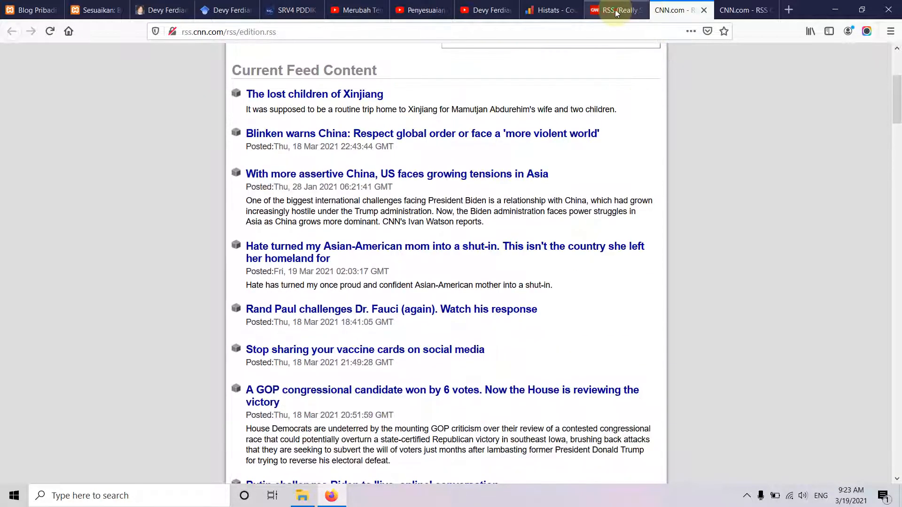
pyautogui.click(615, 10)
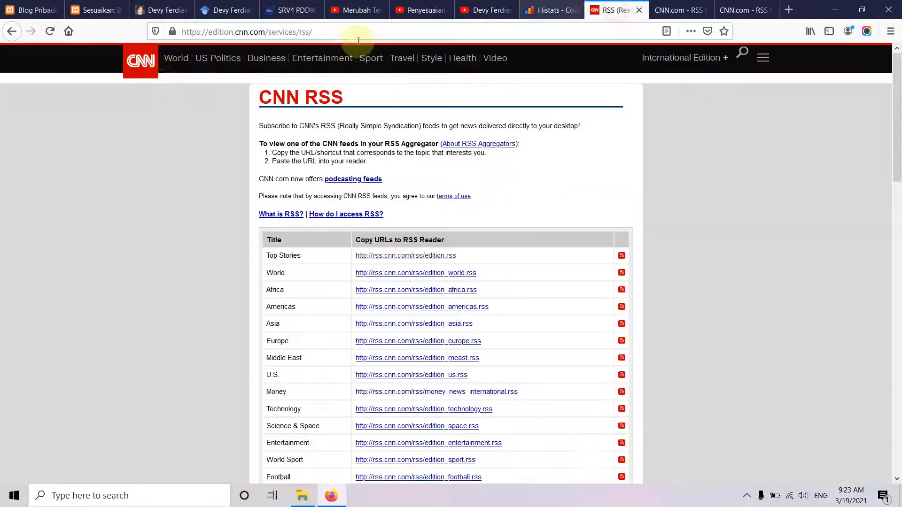
# Open the RSS ANTARA News page from the Google results and copy the ANTARA News Terkini feed URL.
pyautogui.click(13, 34)
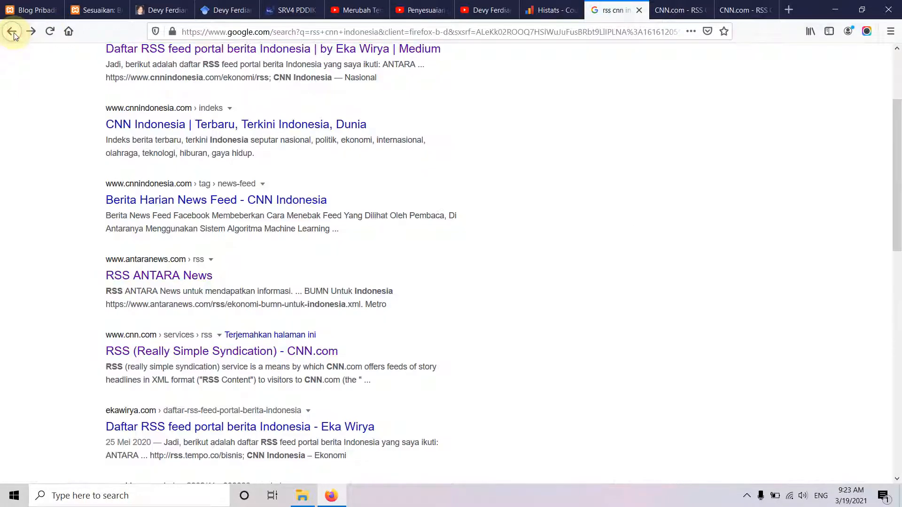
pyautogui.click(209, 276)
pyautogui.scroll(-5, 465, 313)
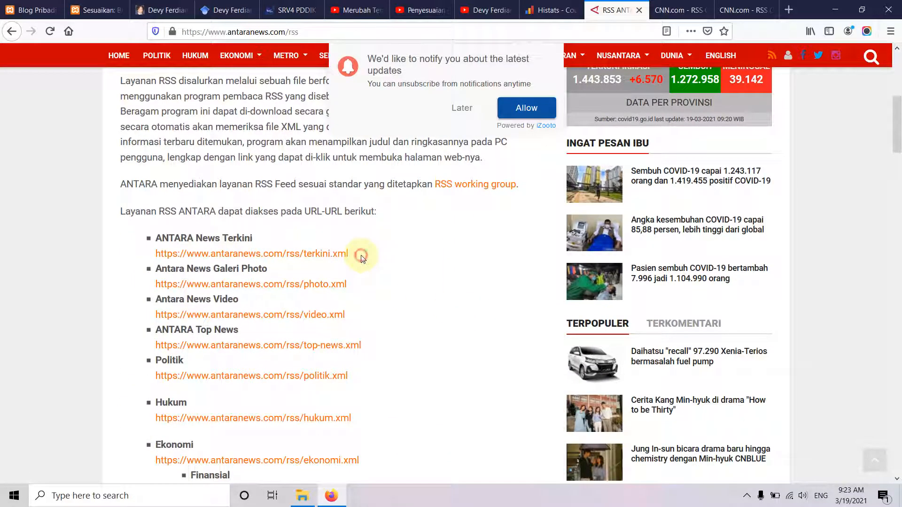
pyautogui.moveTo(361, 258); pyautogui.dragTo(154, 251)
pyautogui.hotkey('ctrl', 'c')
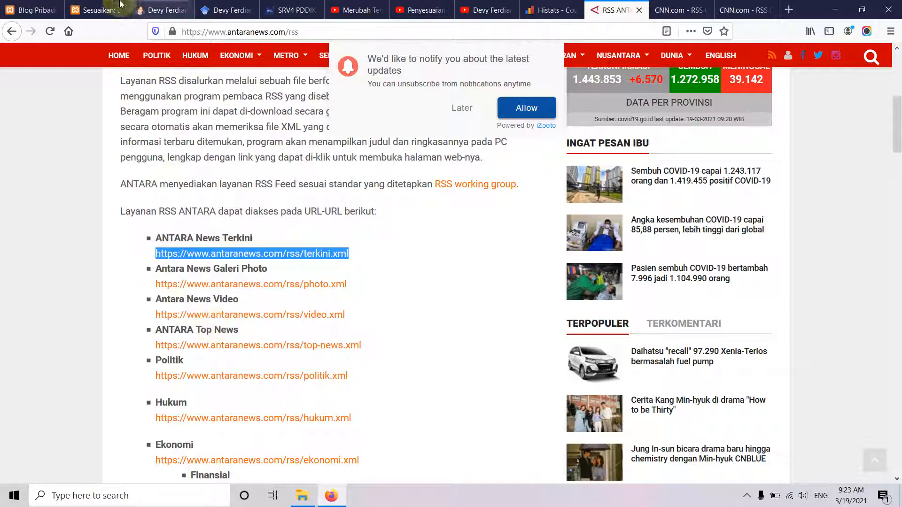
# Paste the feed URL into the Footer First Section's RSS widget and title the feed News Antara.
pyautogui.click(96, 10)
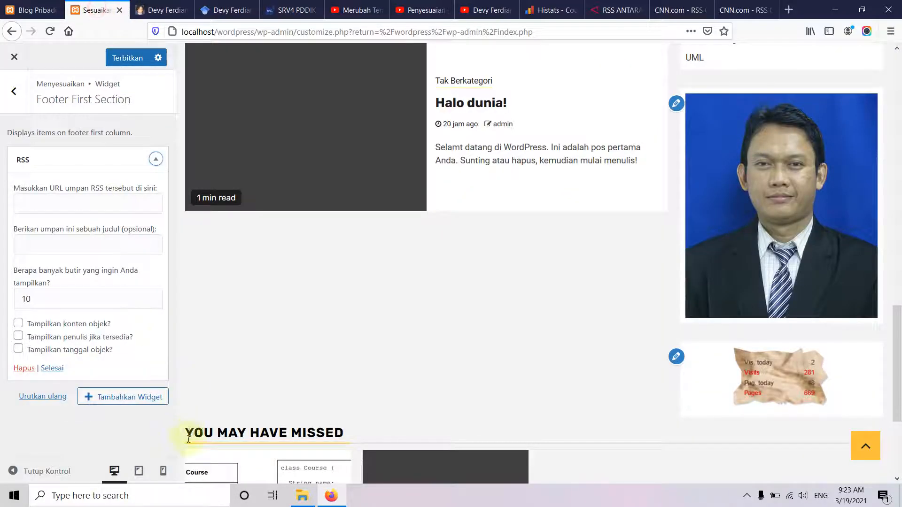
pyautogui.click(66, 205)
pyautogui.hotkey('ctrl', 'v')
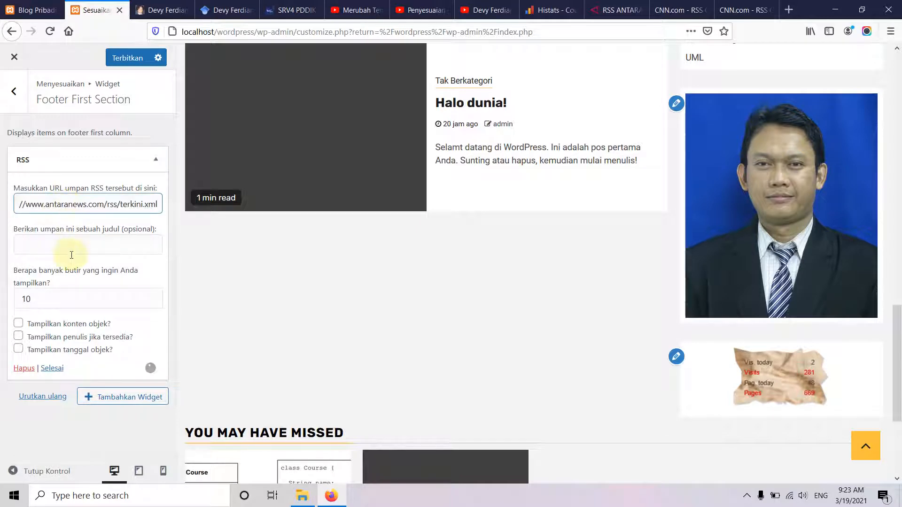
pyautogui.click(71, 252)
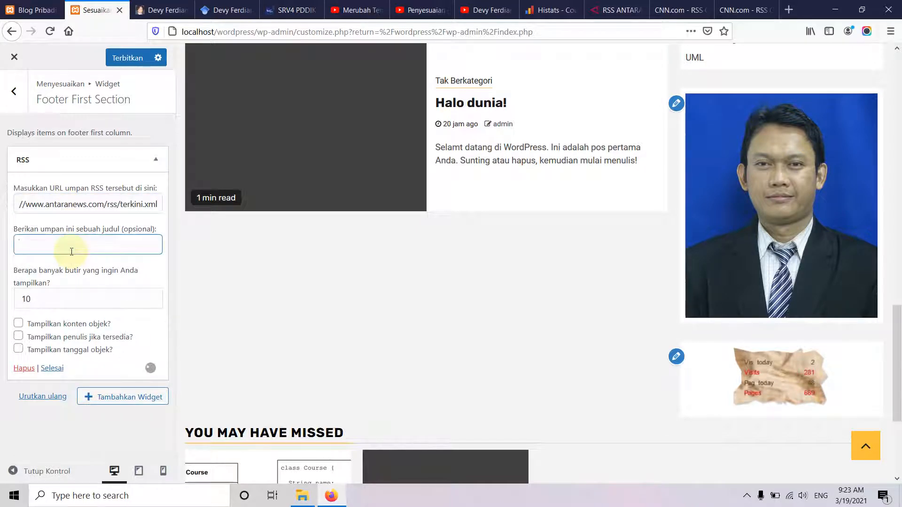
pyautogui.write('NEws')
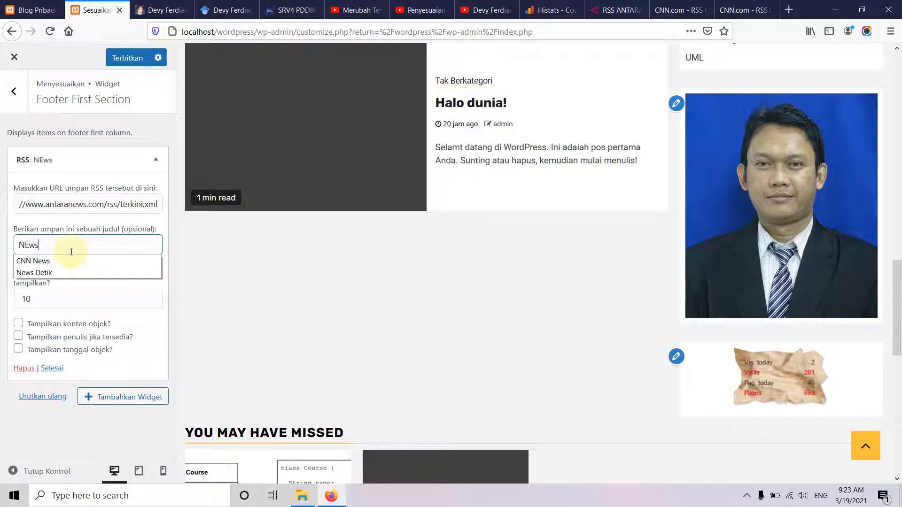
pyautogui.press('BackSpace')
pyautogui.write('ews A')
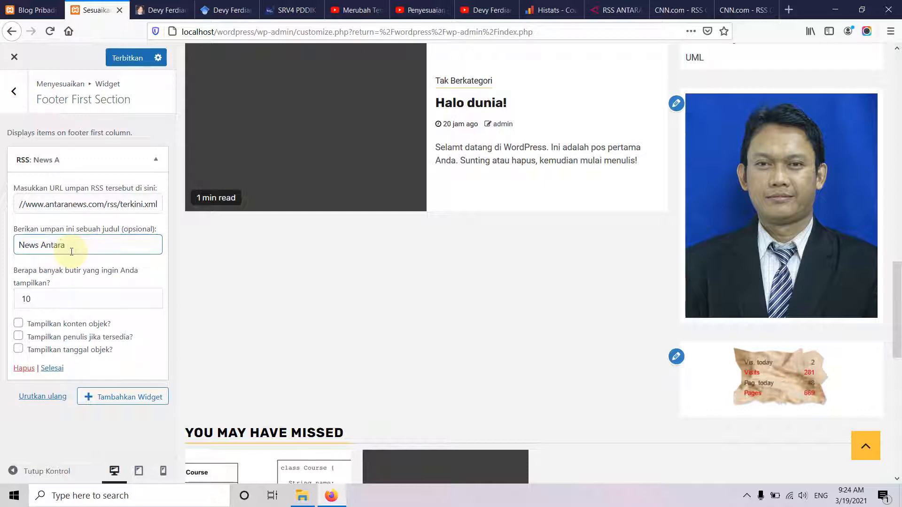
pyautogui.write('ntara')
# Set the RSS widget to show 5 items with their content, author and date, and publish the change.
pyautogui.click(44, 300)
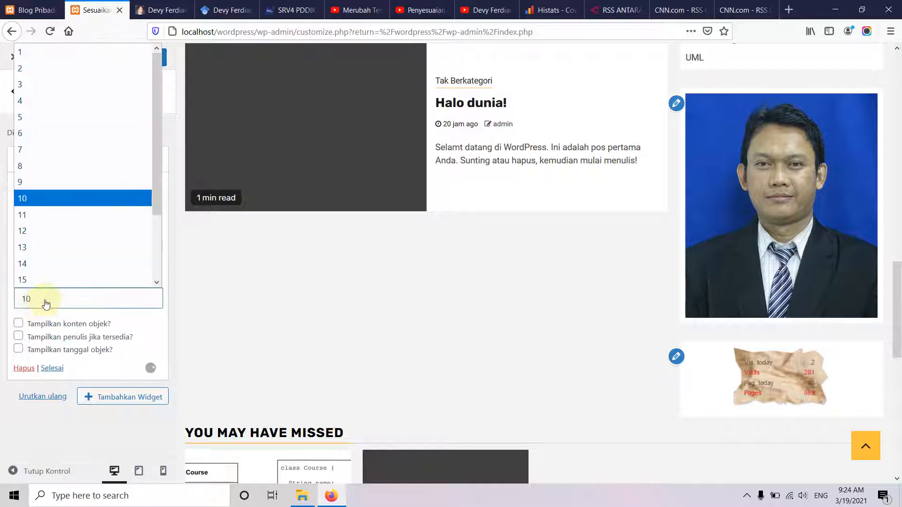
pyautogui.click(57, 120)
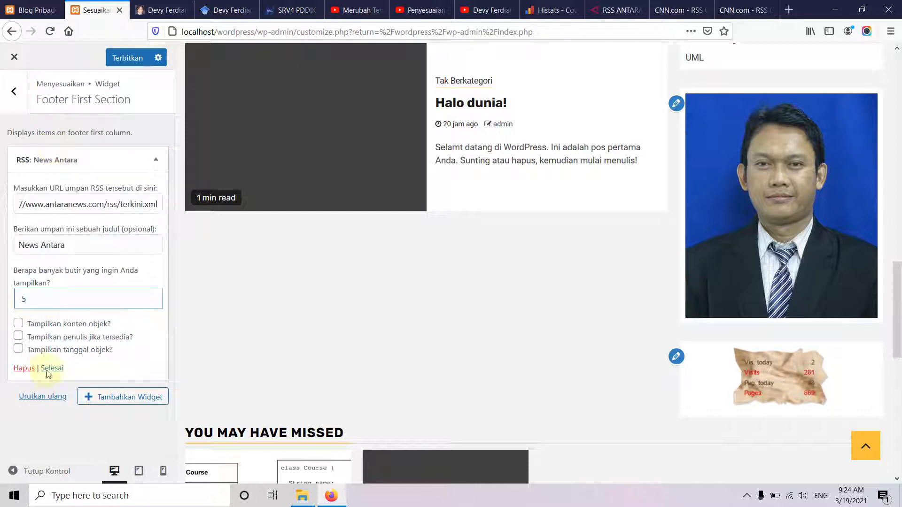
pyautogui.click(18, 323)
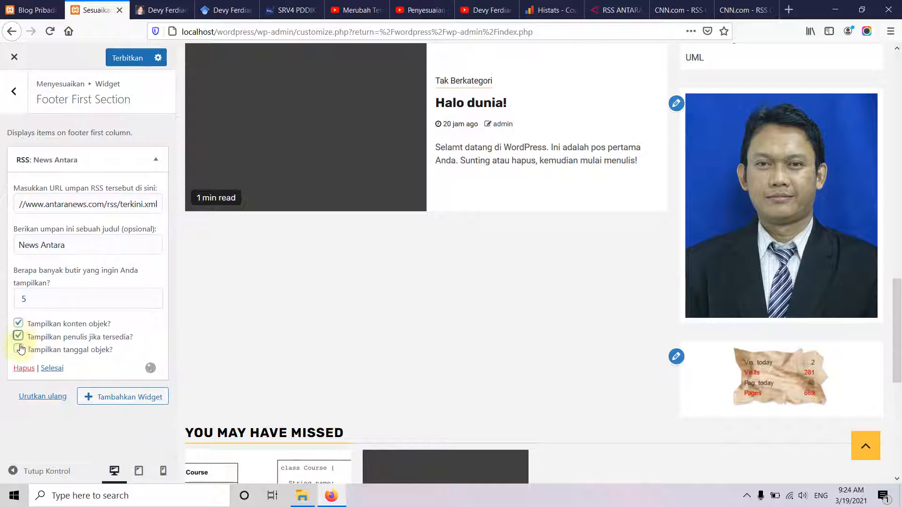
pyautogui.click(20, 349)
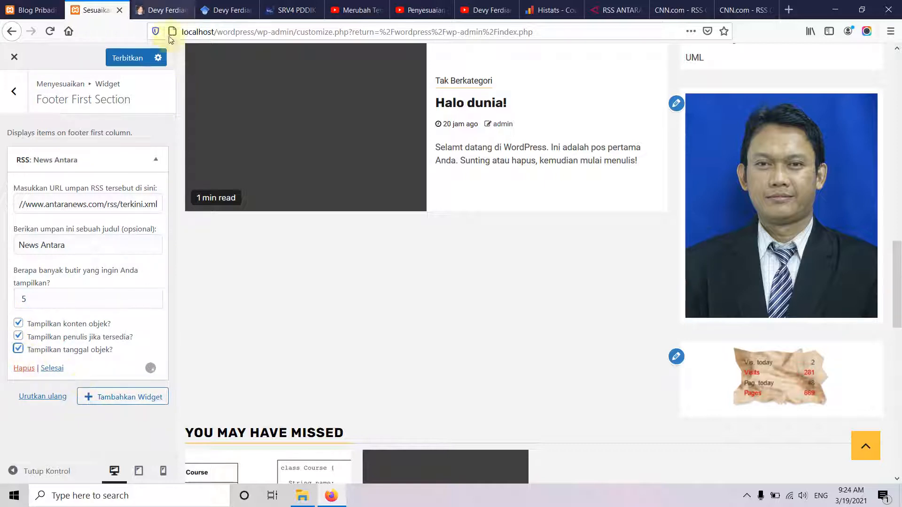
pyautogui.click(151, 58)
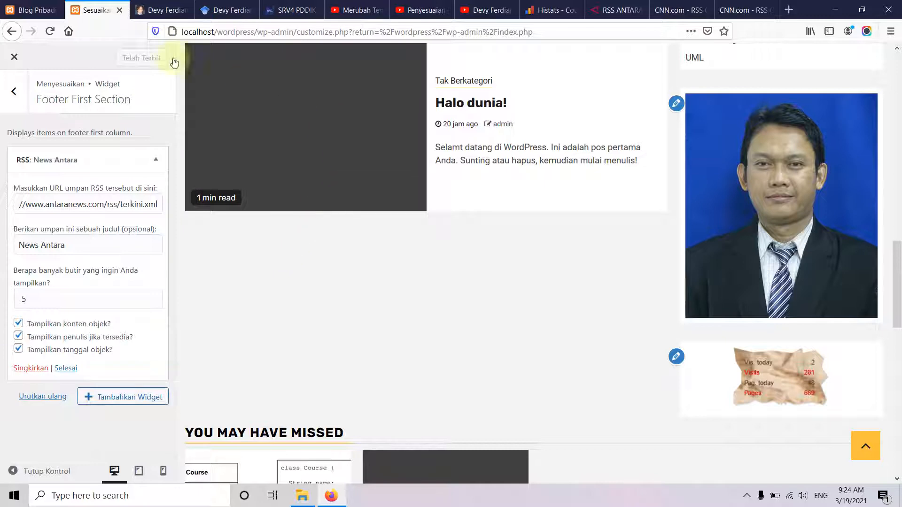
# Reload the local blog and check the News Antara feed in its footer.
pyautogui.click(34, 10)
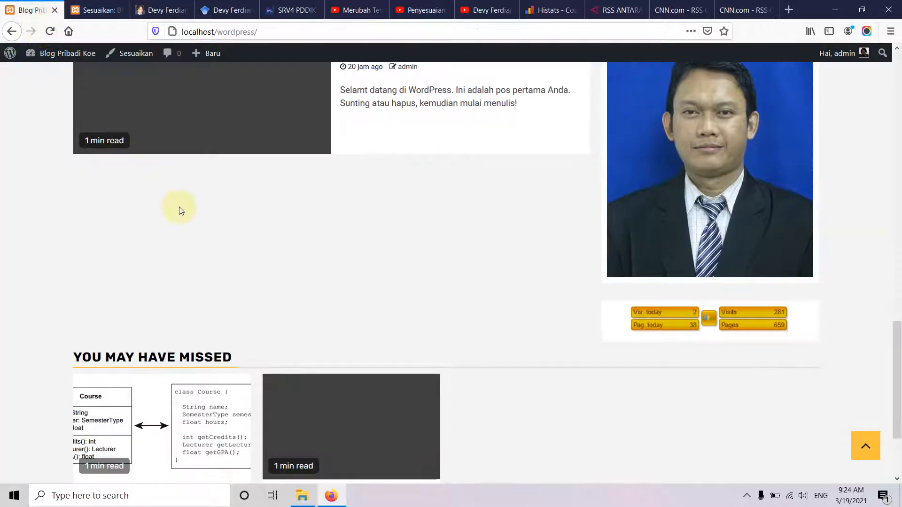
pyautogui.scroll(-3, 214, 269)
pyautogui.click(50, 31)
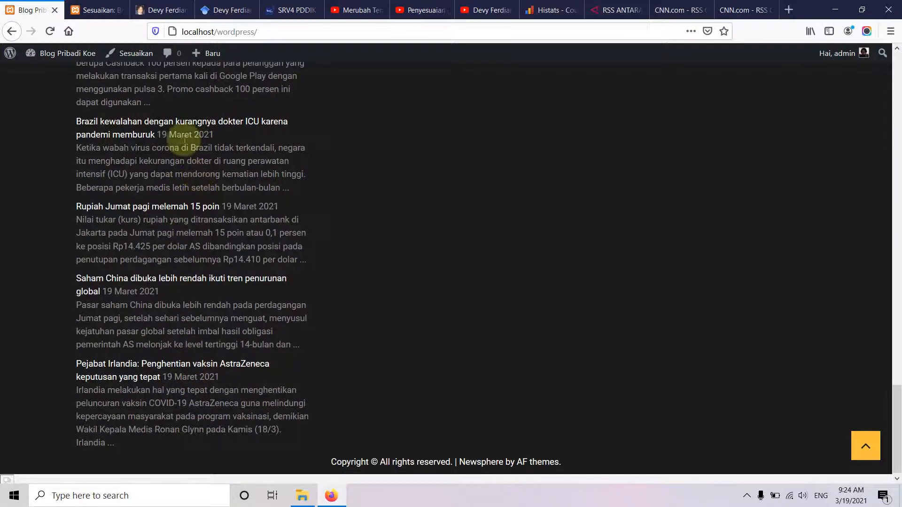
# Turn off item content in the News Antara RSS widget, publish the change, and reload the local blog.
pyautogui.click(89, 6)
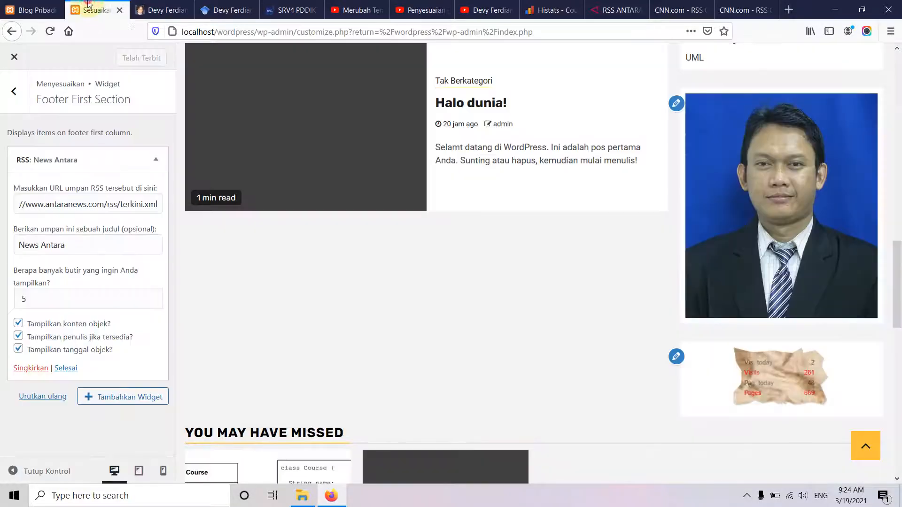
pyautogui.click(18, 325)
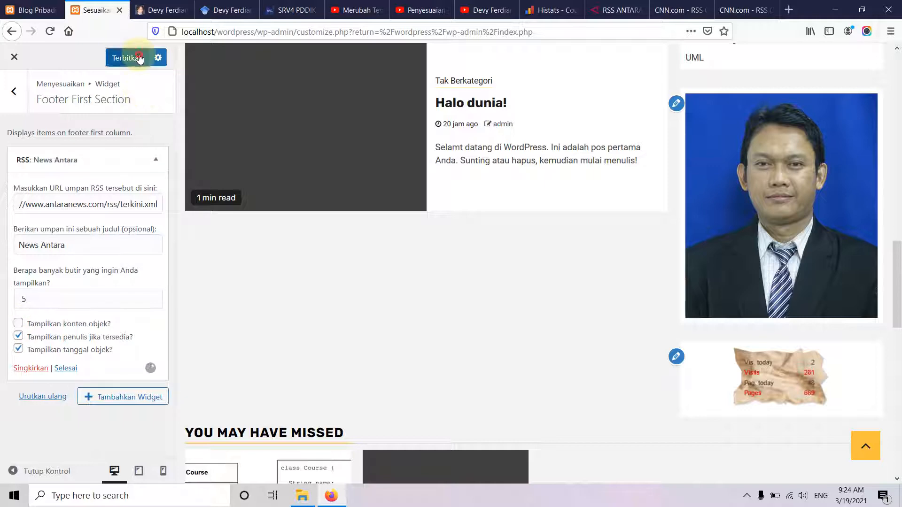
pyautogui.click(36, 9)
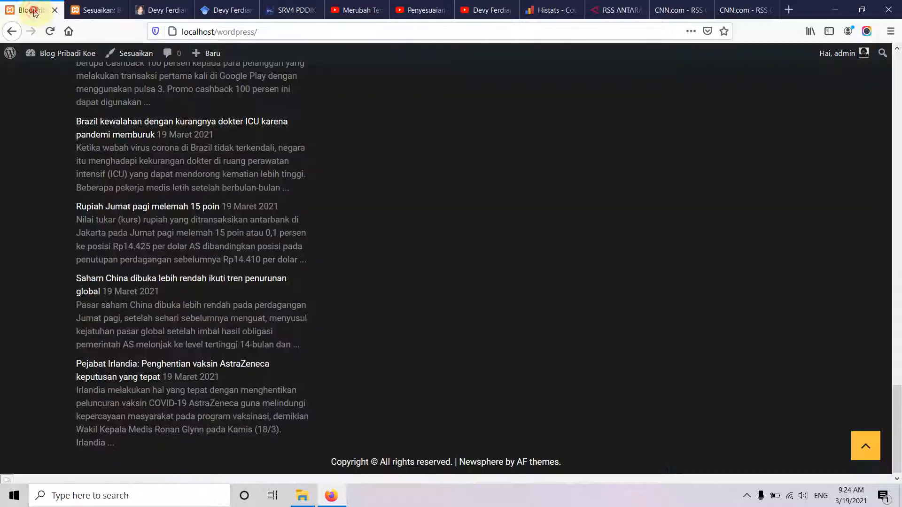
pyautogui.click(53, 36)
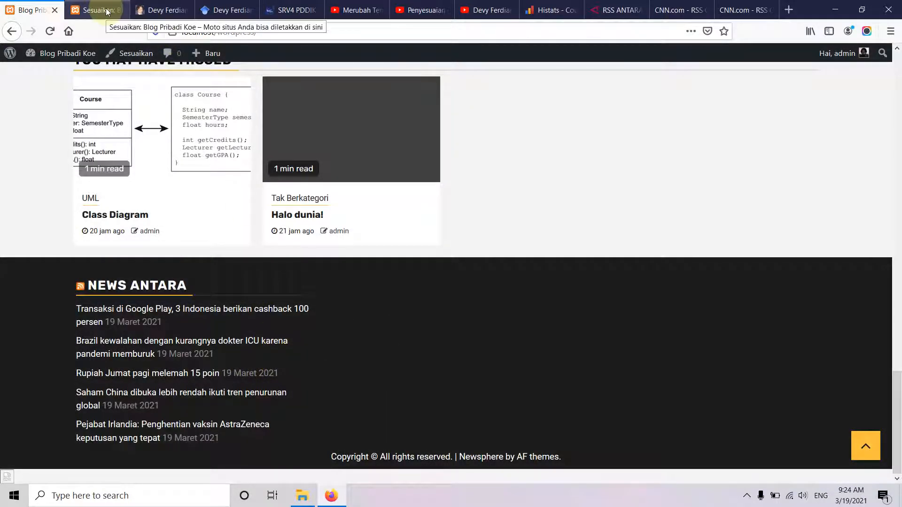
# Copy the ANTARA Top News feed URL and add a second RSS widget to the Footer First Section.
pyautogui.click(616, 9)
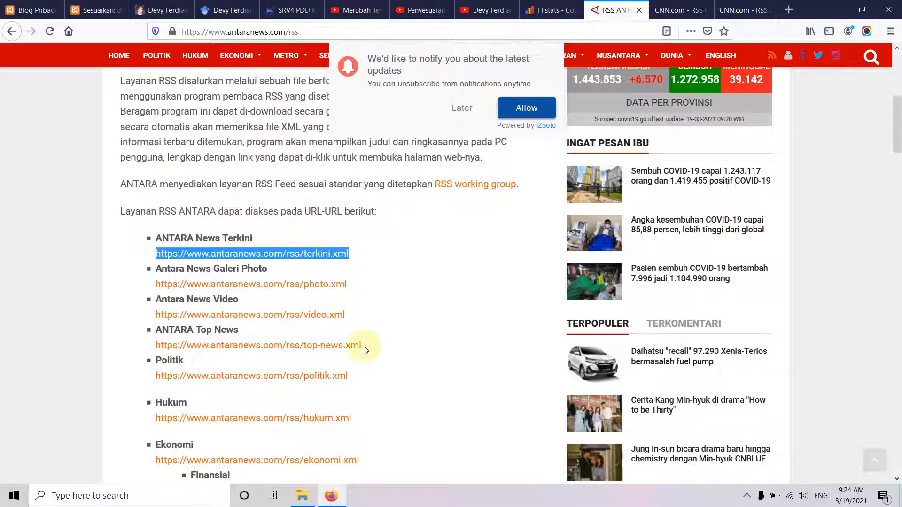
pyautogui.moveTo(362, 345); pyautogui.dragTo(158, 350)
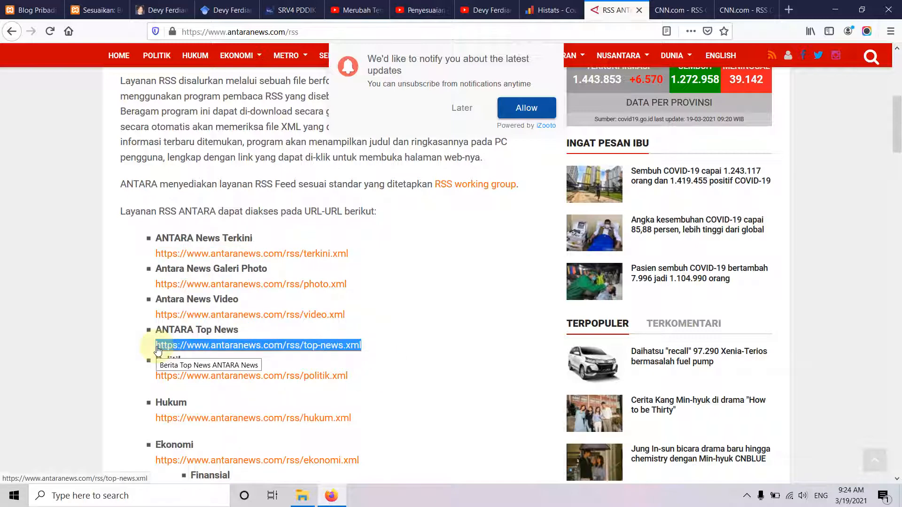
pyautogui.click(96, 14)
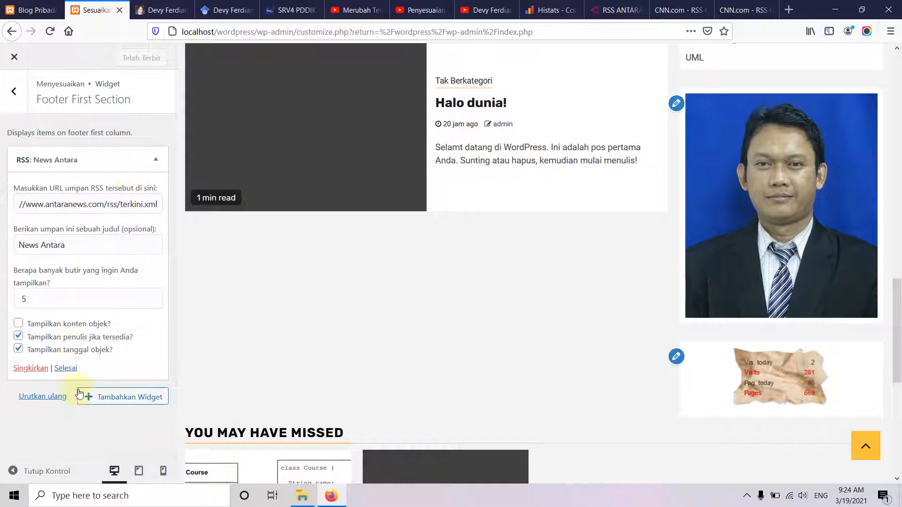
pyautogui.click(97, 400)
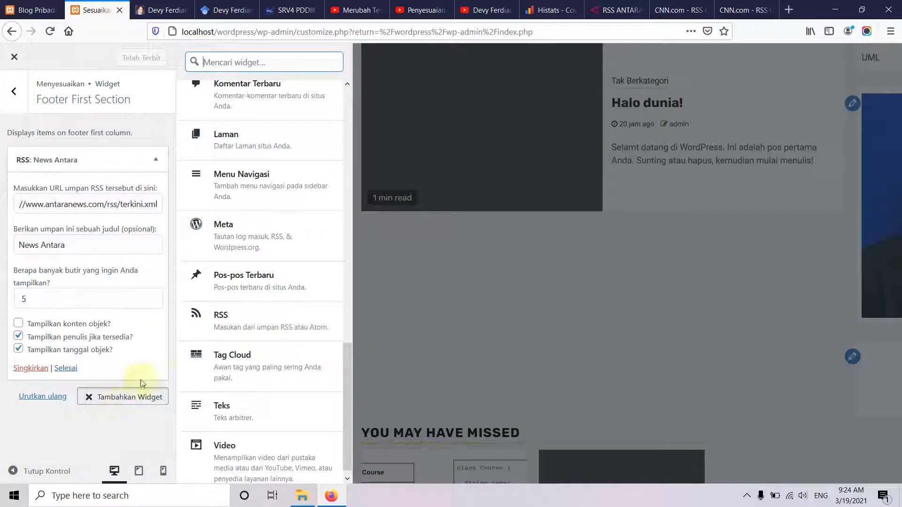
pyautogui.click(250, 314)
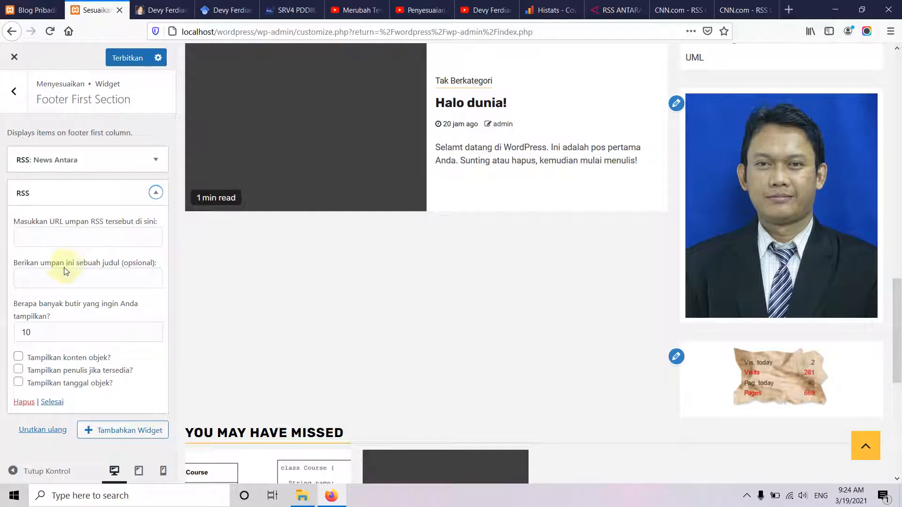
# Paste the Top News feed URL into the new RSS widget and title the feed Top News.
pyautogui.click(64, 240)
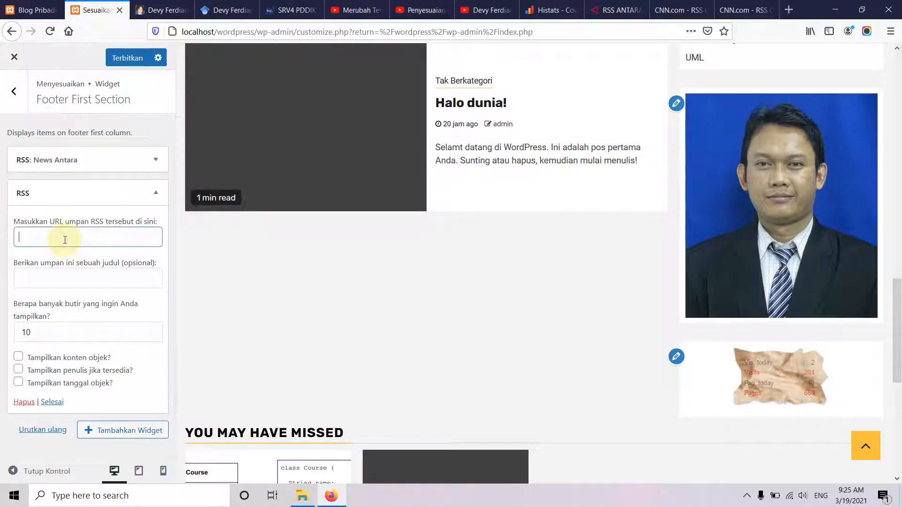
pyautogui.hotkey('ctrl', 'v')
pyautogui.click(65, 280)
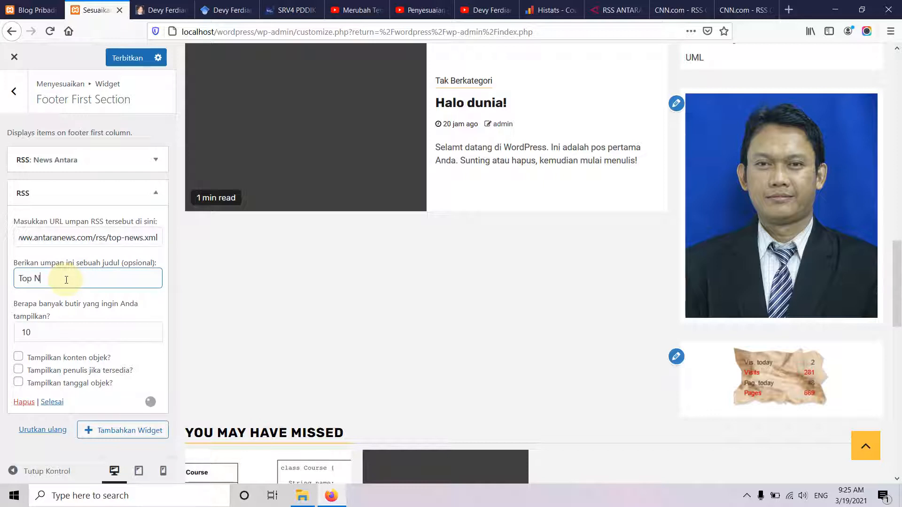
# Set the Top News widget to show 5 items with their author and date, and publish the change.
pyautogui.click(60, 331)
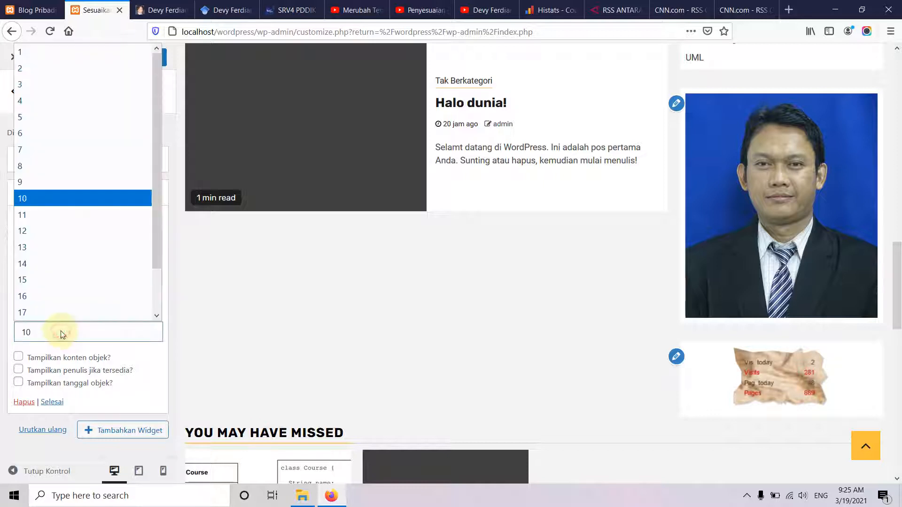
pyautogui.click(48, 115)
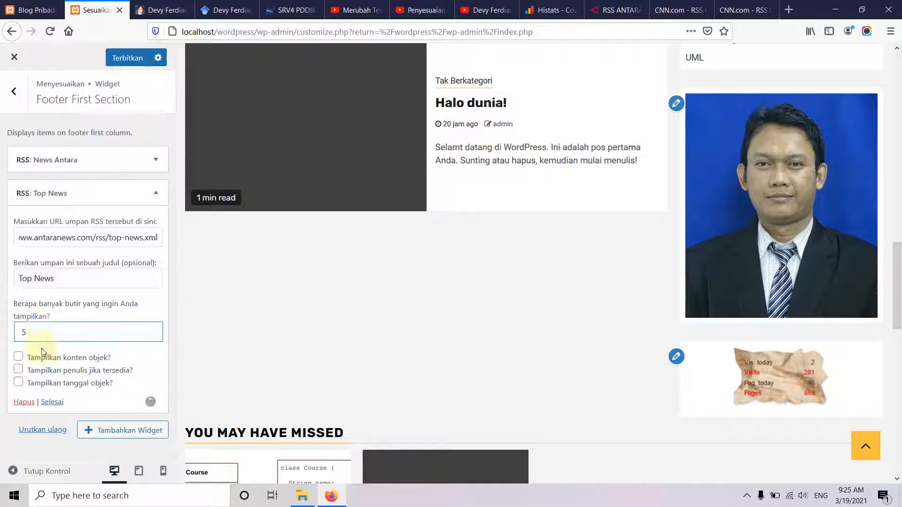
pyautogui.click(17, 369)
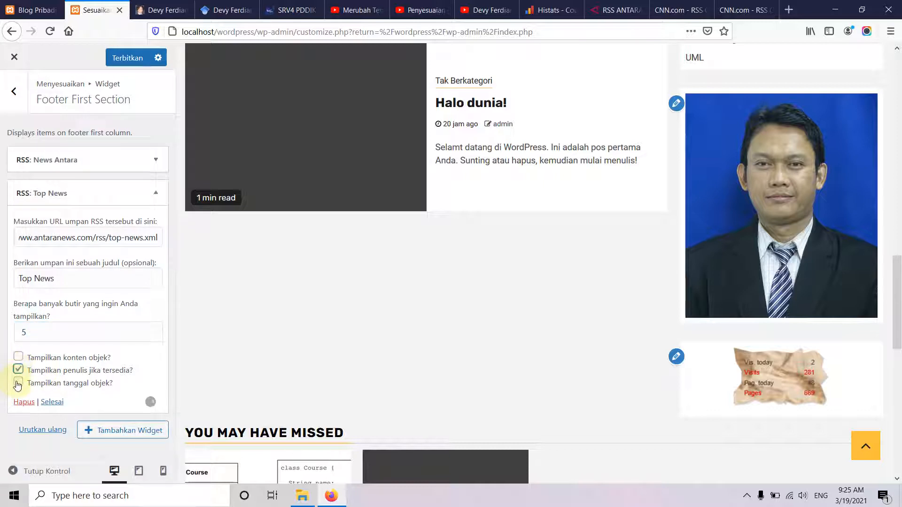
pyautogui.click(17, 384)
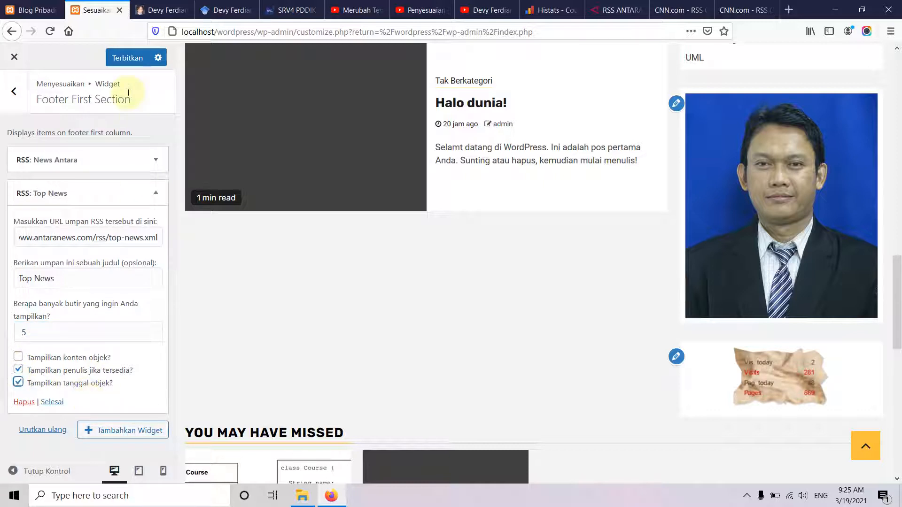
pyautogui.click(127, 57)
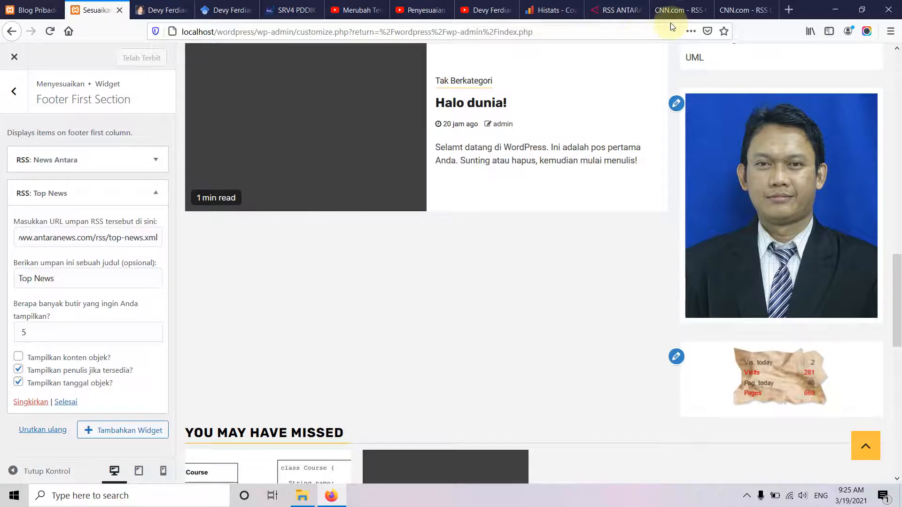
# Copy the ANTARA Sepakbola feed URL and add a third RSS widget to the Footer First Section.
pyautogui.click(616, 10)
pyautogui.scroll(-3, 378, 381)
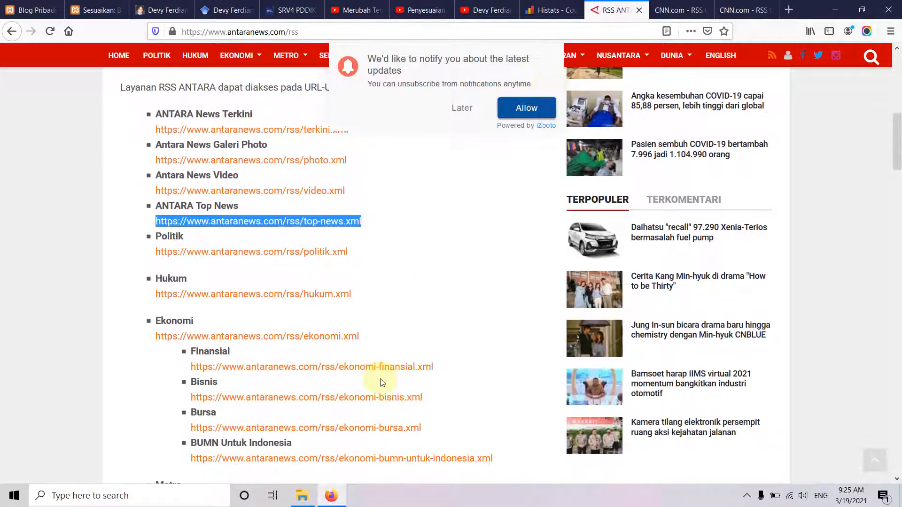
pyautogui.scroll(-4, 381, 383)
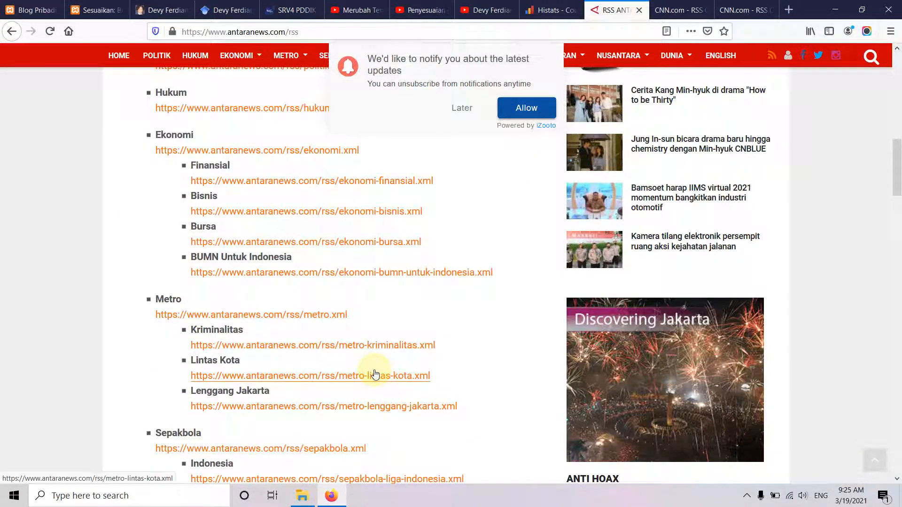
pyautogui.scroll(-1, 375, 374)
pyautogui.moveTo(368, 386); pyautogui.dragTo(121, 390)
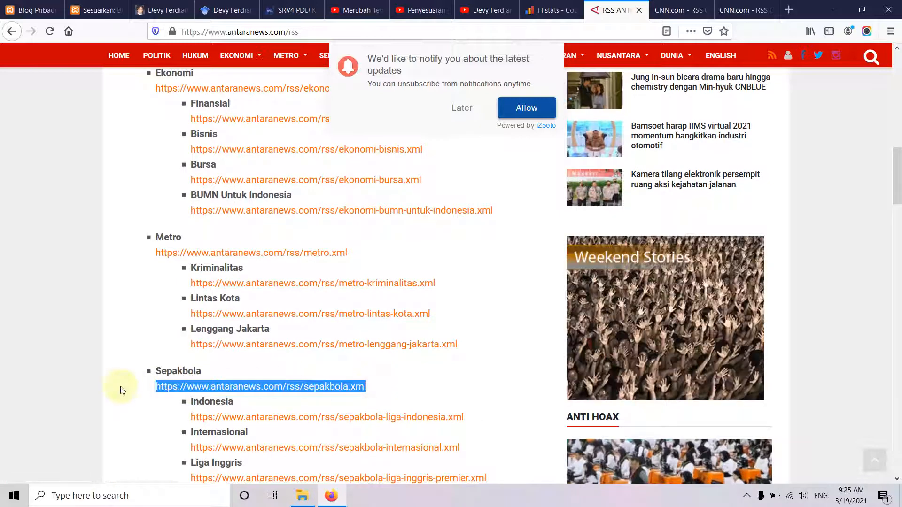
pyautogui.click(94, 10)
pyautogui.click(118, 432)
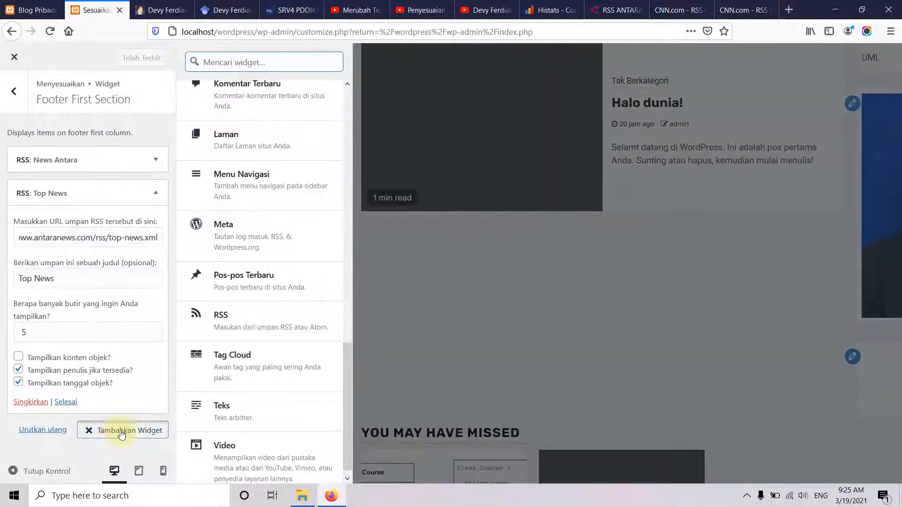
pyautogui.click(253, 325)
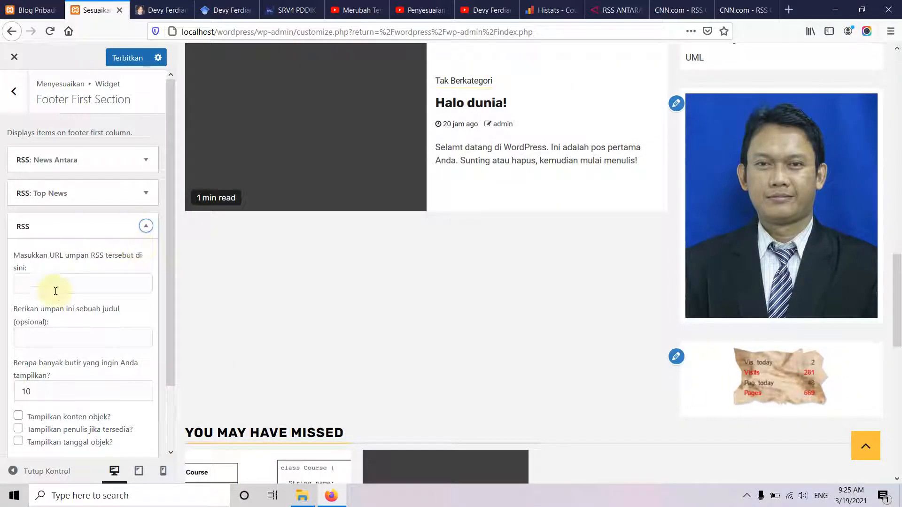
# Paste the Sepakbola feed URL into the third RSS widget and title the feed Sepakbola.
pyautogui.click(59, 288)
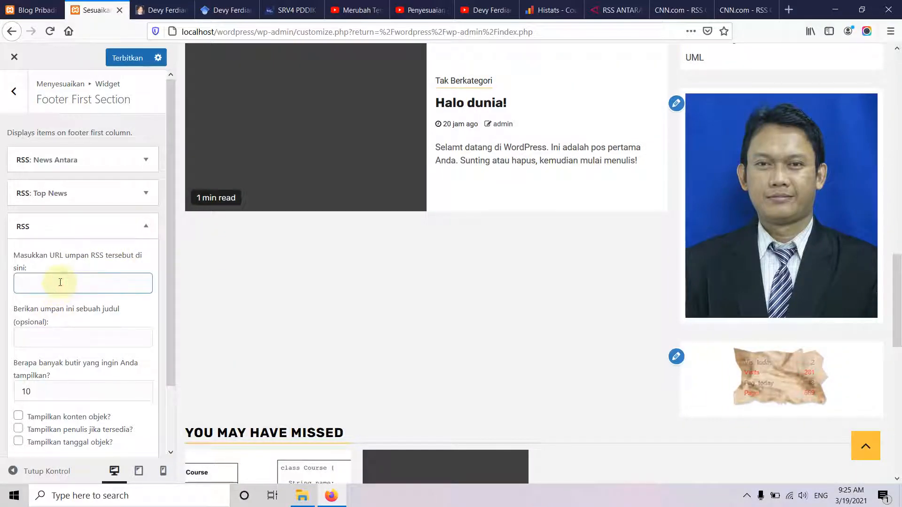
pyautogui.hotkey('ctrl', 'v')
pyautogui.click(56, 336)
pyautogui.write('Sep')
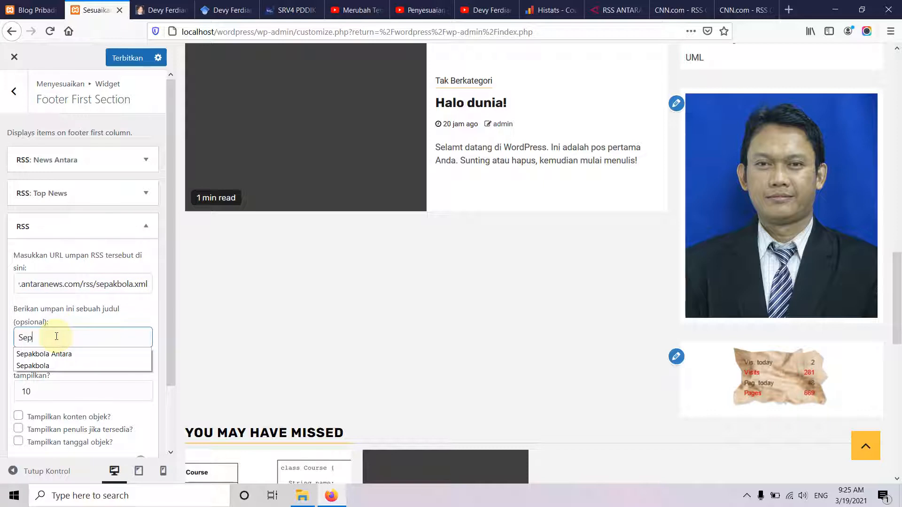
pyautogui.write('akbola')
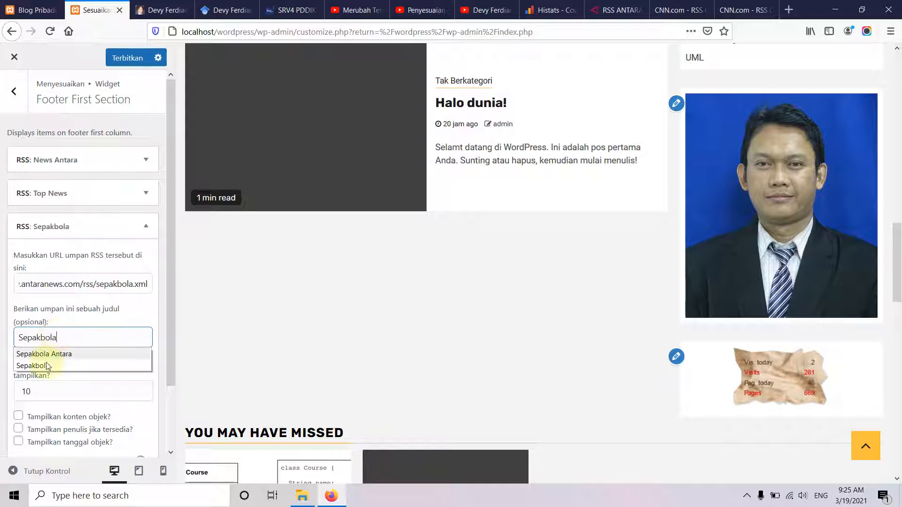
# Turn on the author and date for the Sepakbola widget's items and publish the change.
pyautogui.click(18, 429)
pyautogui.click(18, 441)
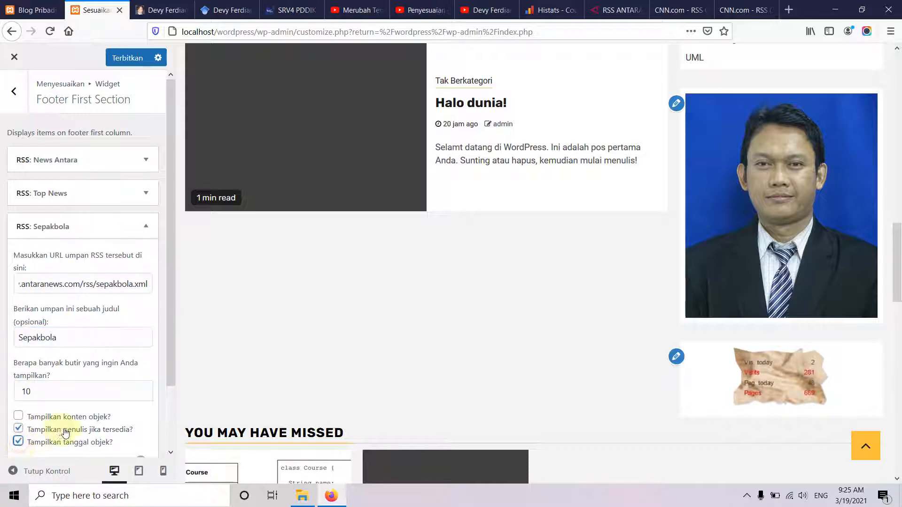
pyautogui.scroll(-3, 71, 423)
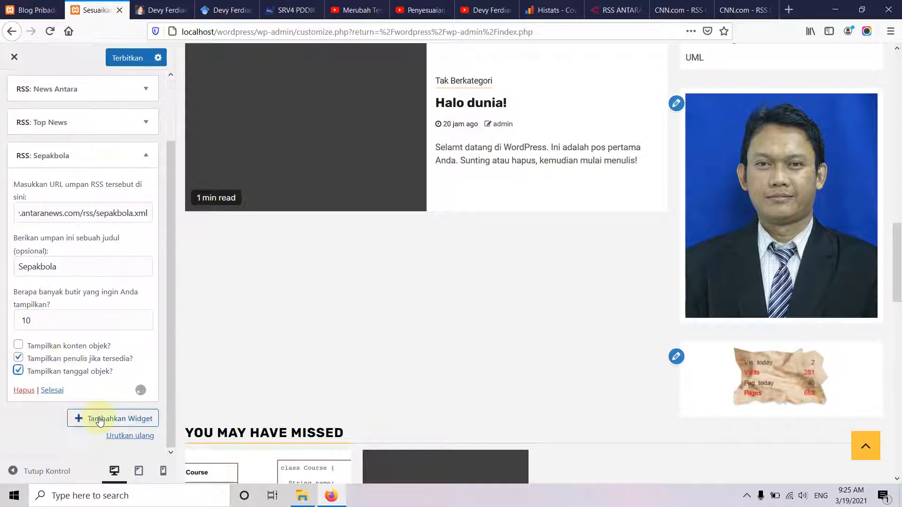
pyautogui.click(121, 67)
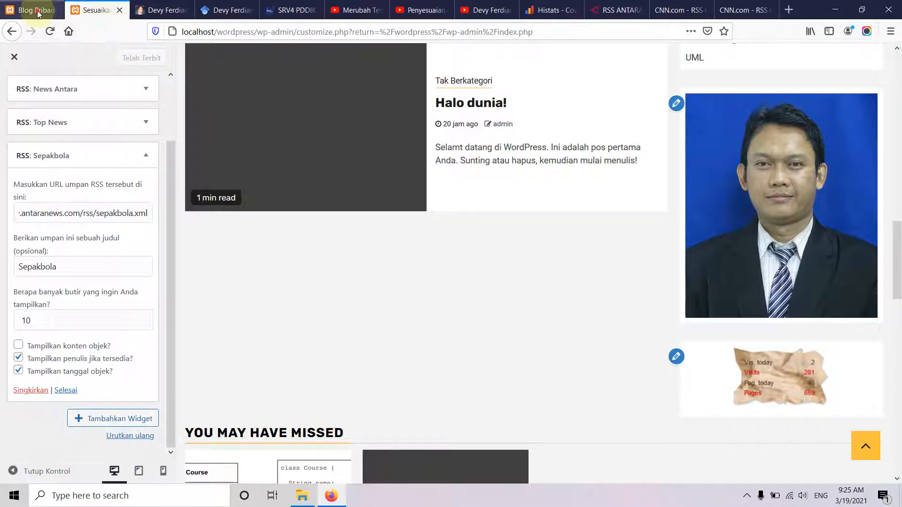
# Reload the local blog and check how the Top News and Sepakbola feeds are laid out in its footer.
pyautogui.click(38, 11)
pyautogui.click(50, 31)
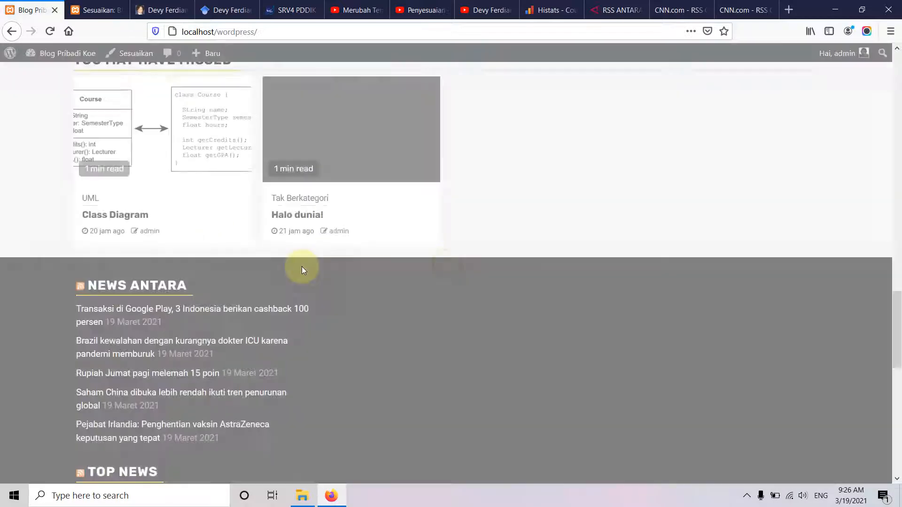
pyautogui.scroll(-10, 501, 388)
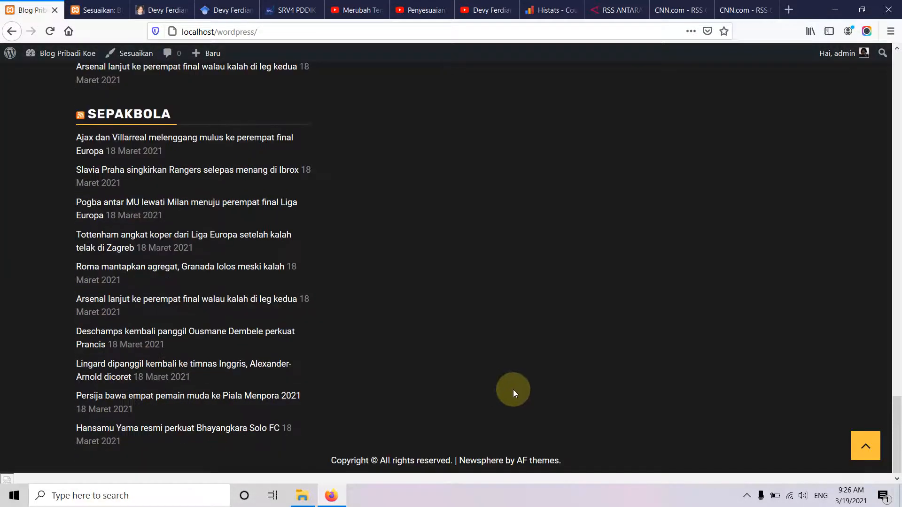
pyautogui.scroll(4, 515, 385)
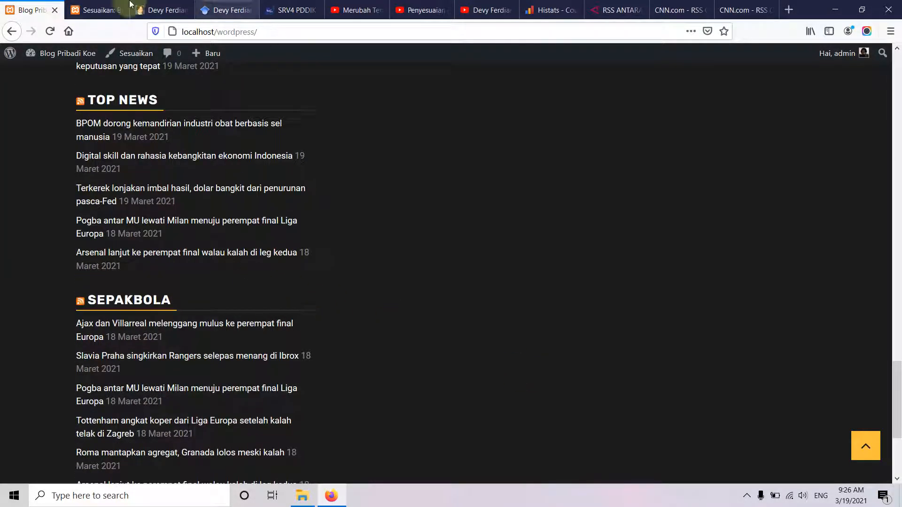
# Remove the Sepakbola and Top News RSS widgets from the Footer First Section.
pyautogui.click(97, 10)
pyautogui.scroll(1, 185, 257)
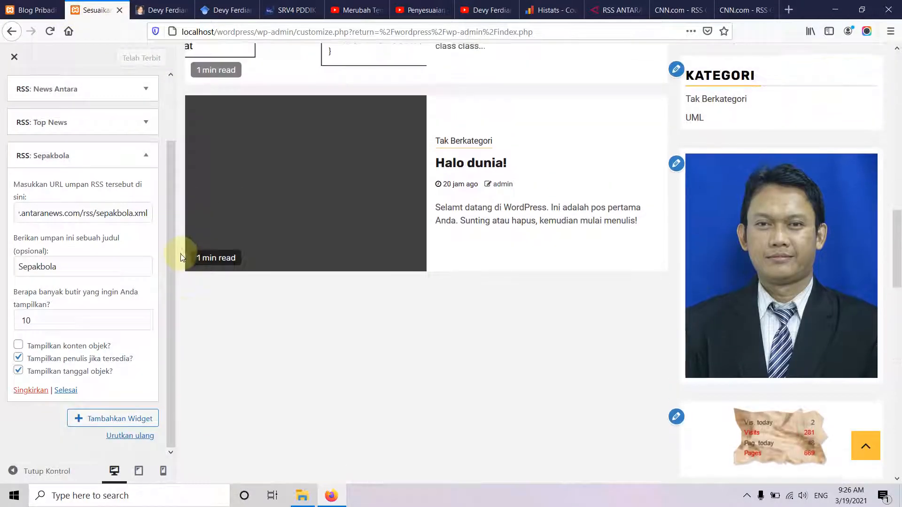
pyautogui.scroll(2, 116, 178)
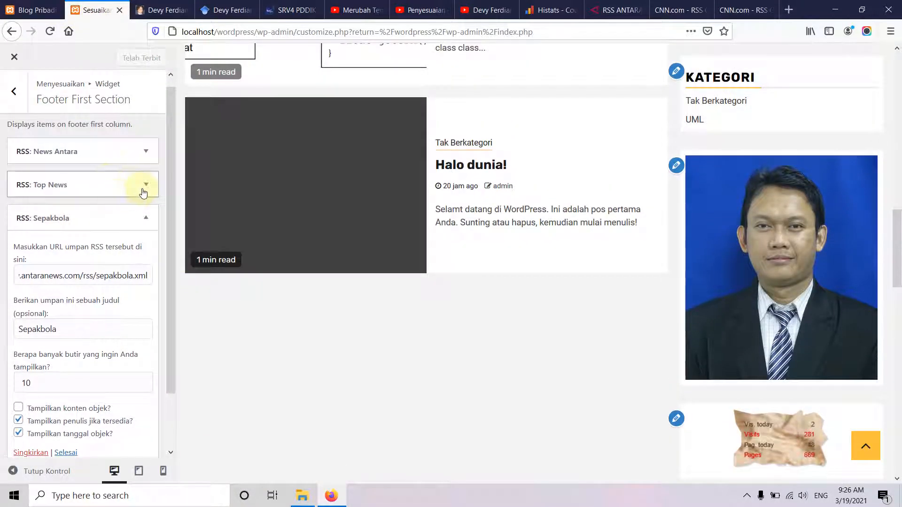
pyautogui.click(146, 218)
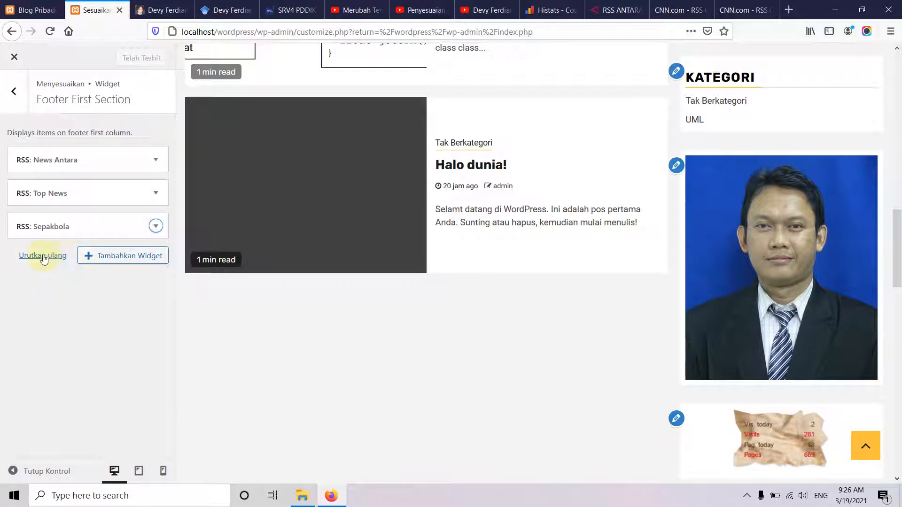
pyautogui.click(155, 226)
pyautogui.scroll(-2, 42, 450)
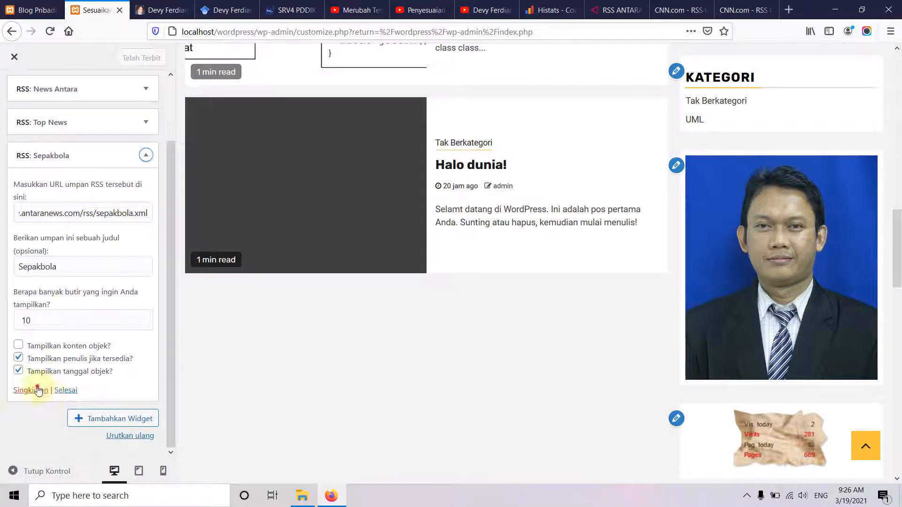
pyautogui.click(38, 390)
pyautogui.click(155, 197)
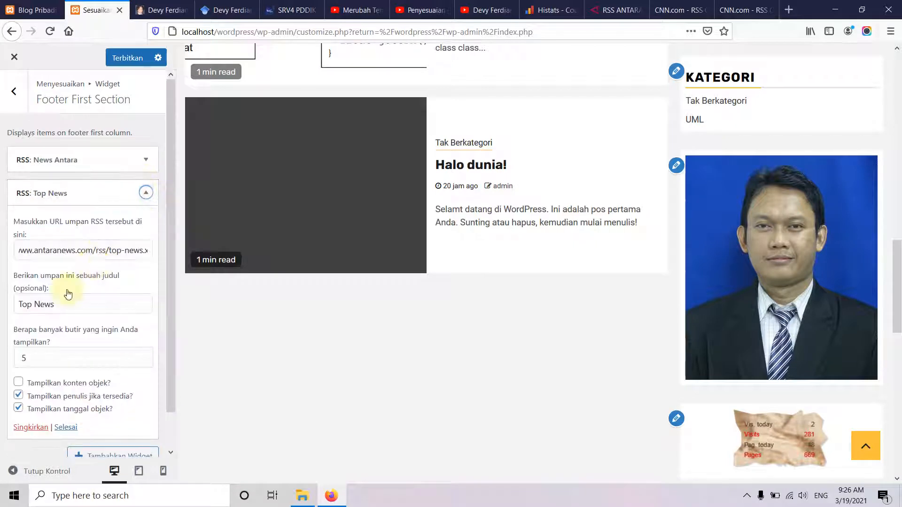
pyautogui.click(21, 428)
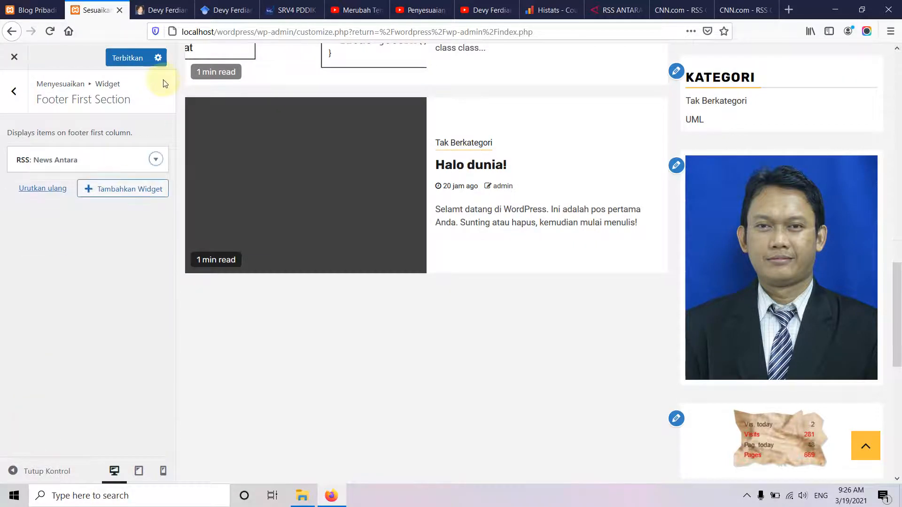
# Add an RSS widget to the Footer Second Section and return to the ANTARA RSS feed list.
pyautogui.click(12, 92)
pyautogui.click(95, 303)
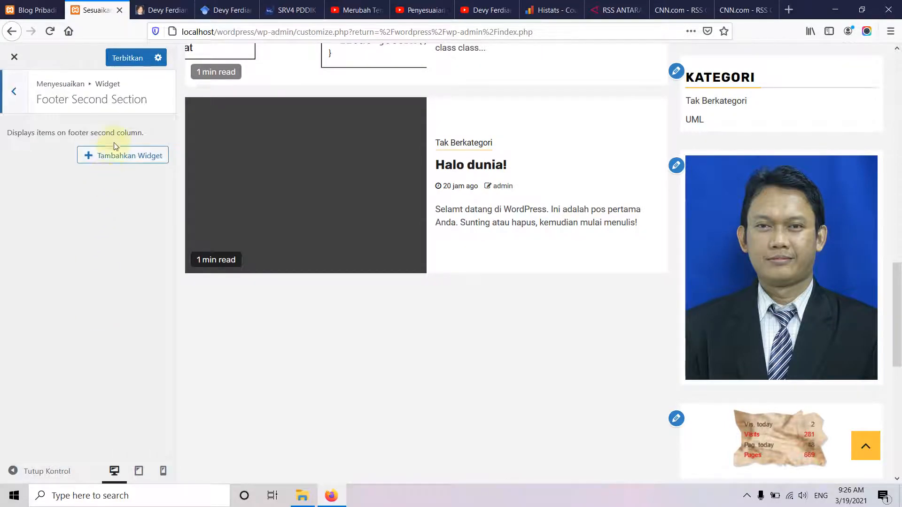
pyautogui.click(113, 155)
pyautogui.click(261, 325)
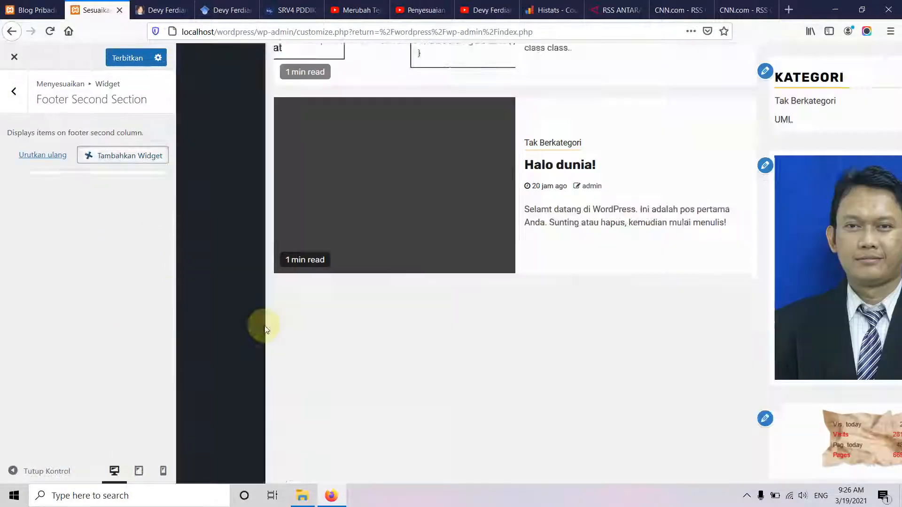
pyautogui.click(625, 9)
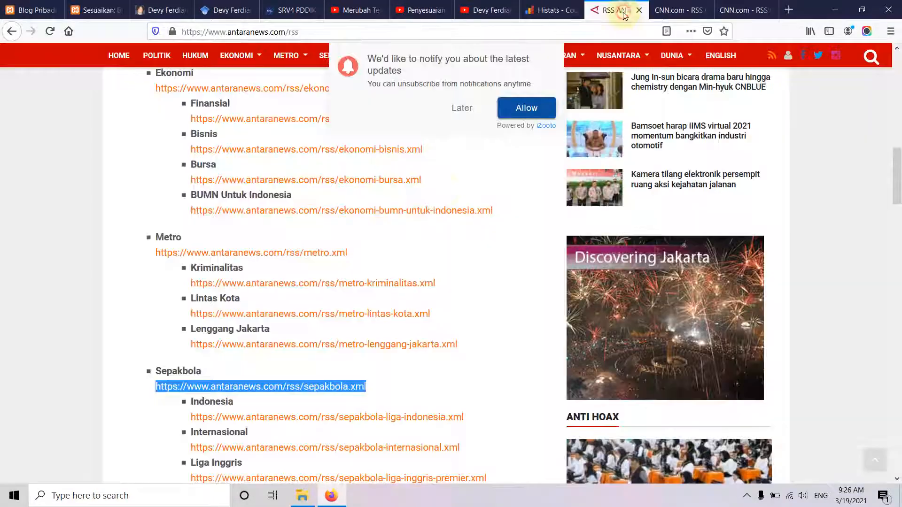
pyautogui.click(96, 10)
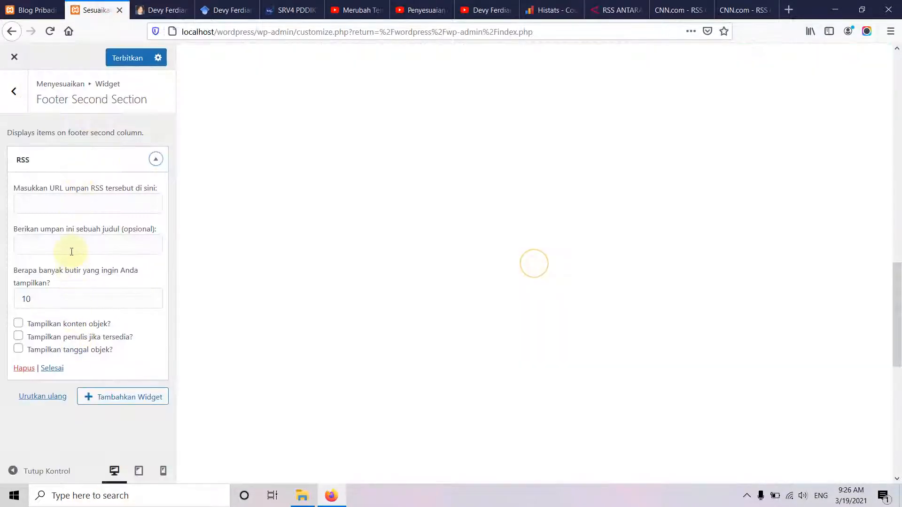
pyautogui.click(66, 204)
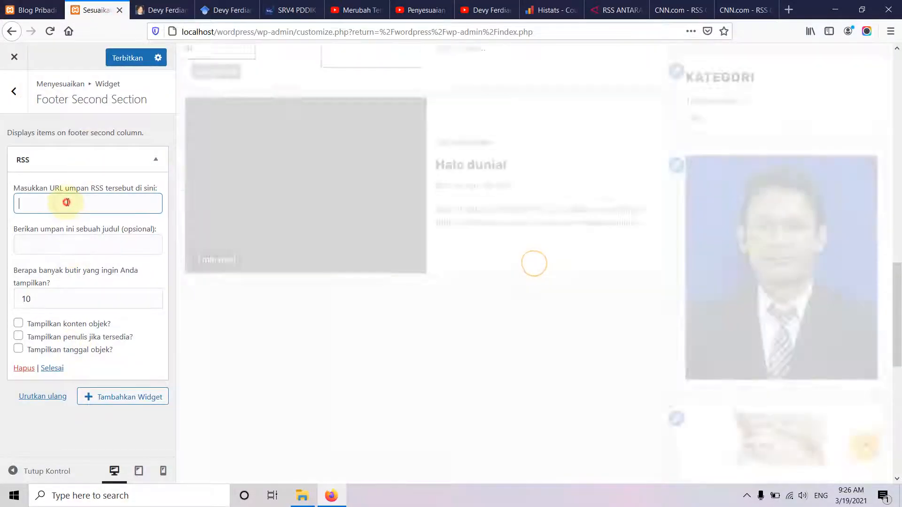
pyautogui.hotkey('ctrl', 'v')
pyautogui.click(59, 246)
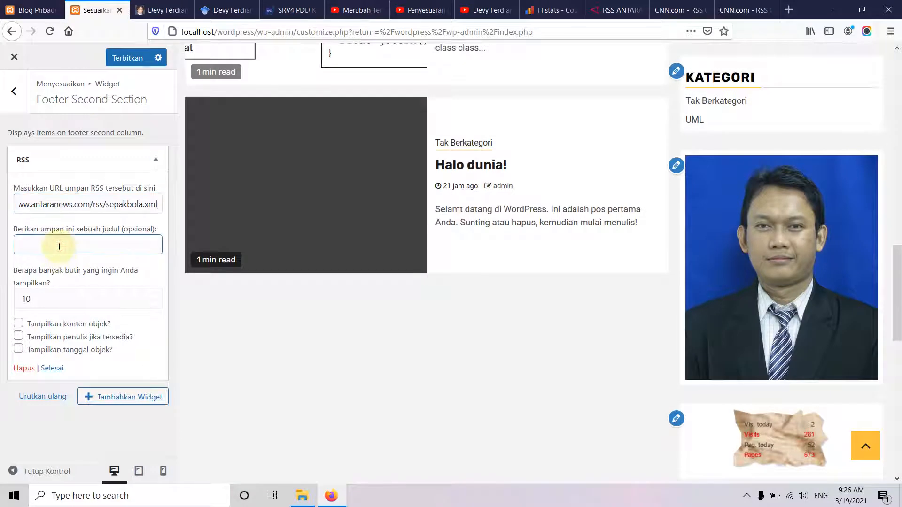
pyautogui.write('Sepakbola')
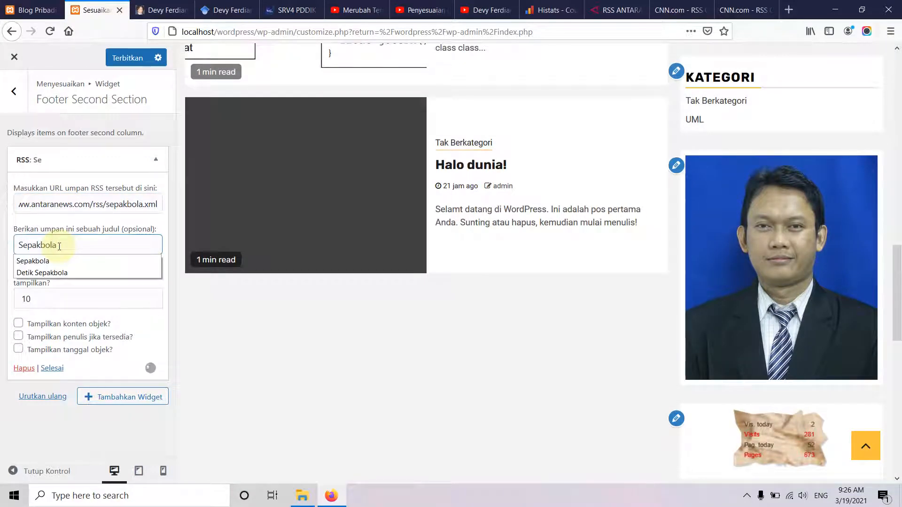
# Set the Sepakbola widget to show 5 items with author and date, and publish the change.
pyautogui.click(28, 299)
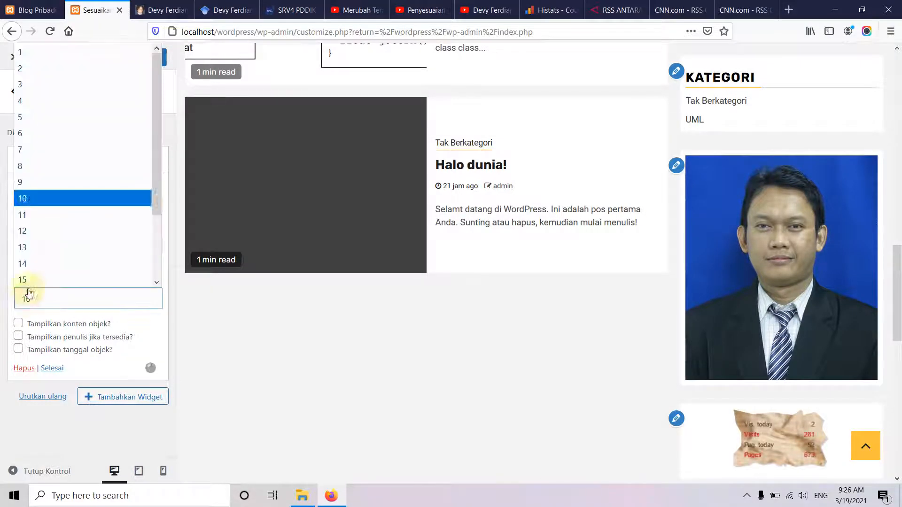
pyautogui.click(39, 117)
pyautogui.click(16, 341)
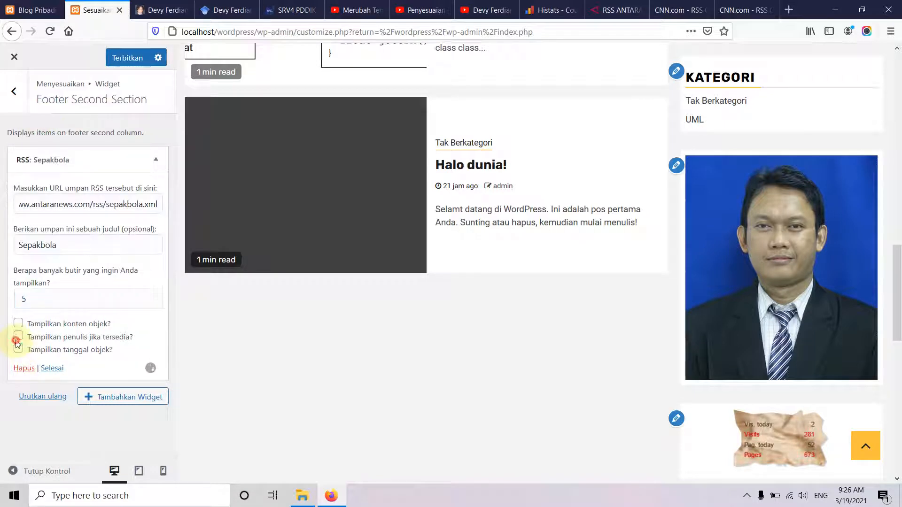
pyautogui.click(18, 350)
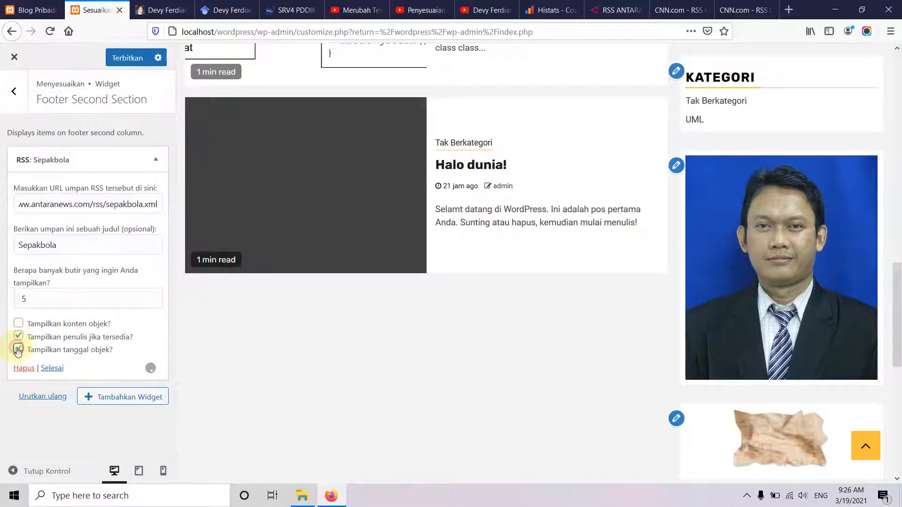
pyautogui.click(140, 59)
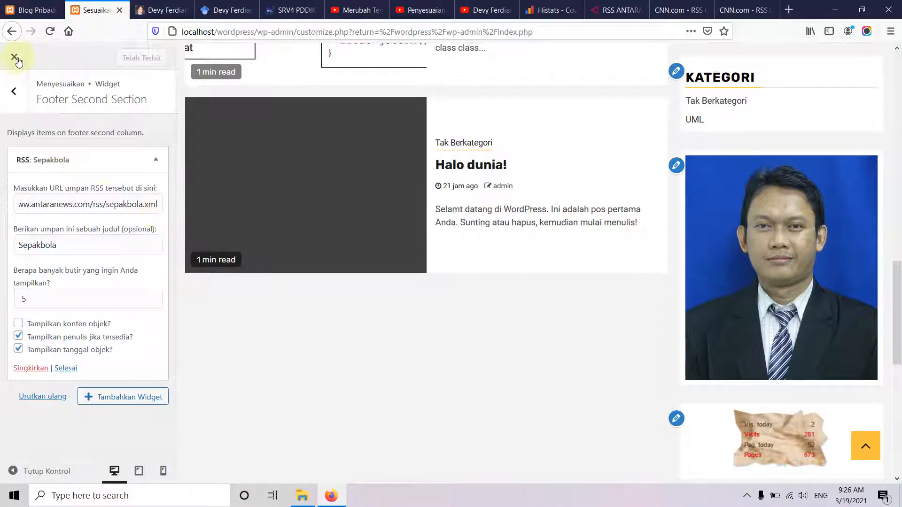
# Add an RSS widget to the Footer Third Section.
pyautogui.click(14, 92)
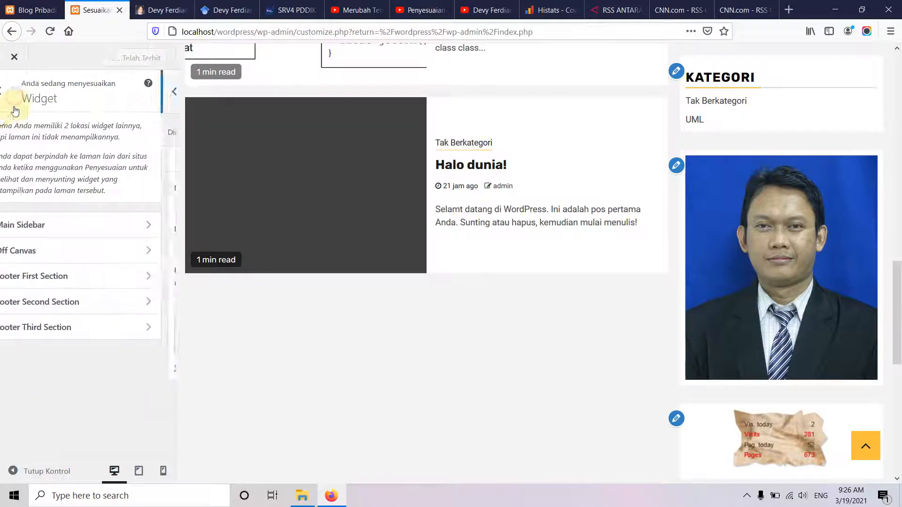
pyautogui.click(63, 331)
pyautogui.click(132, 156)
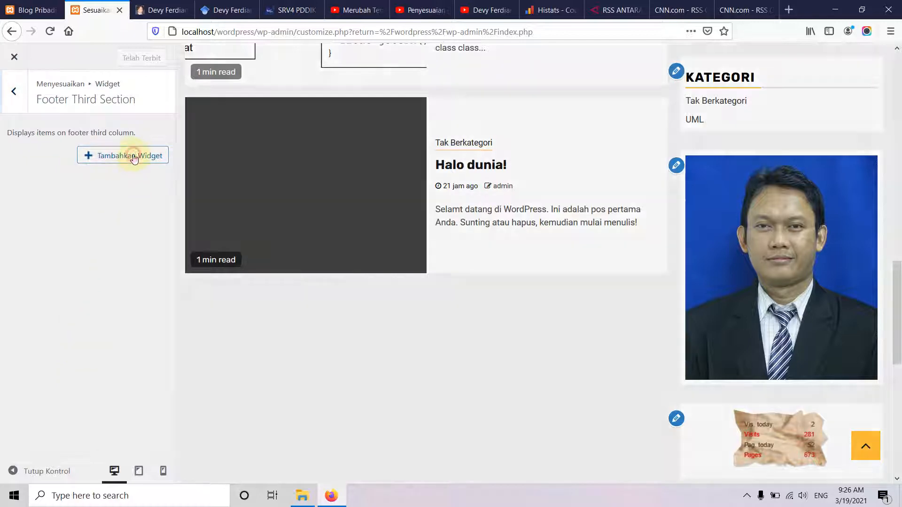
pyautogui.click(225, 324)
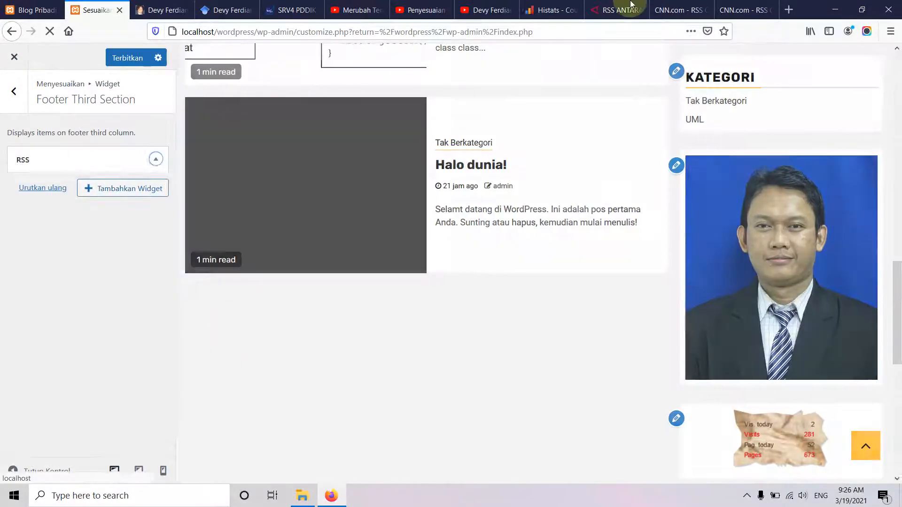
pyautogui.click(616, 10)
pyautogui.scroll(6, 292, 329)
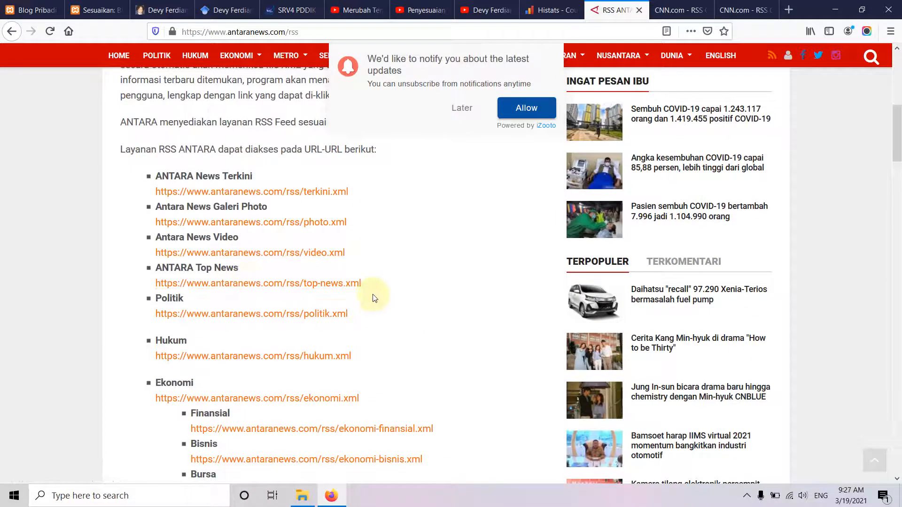
pyautogui.moveTo(366, 285); pyautogui.dragTo(154, 283)
pyautogui.hotkey('ctrl', 'c')
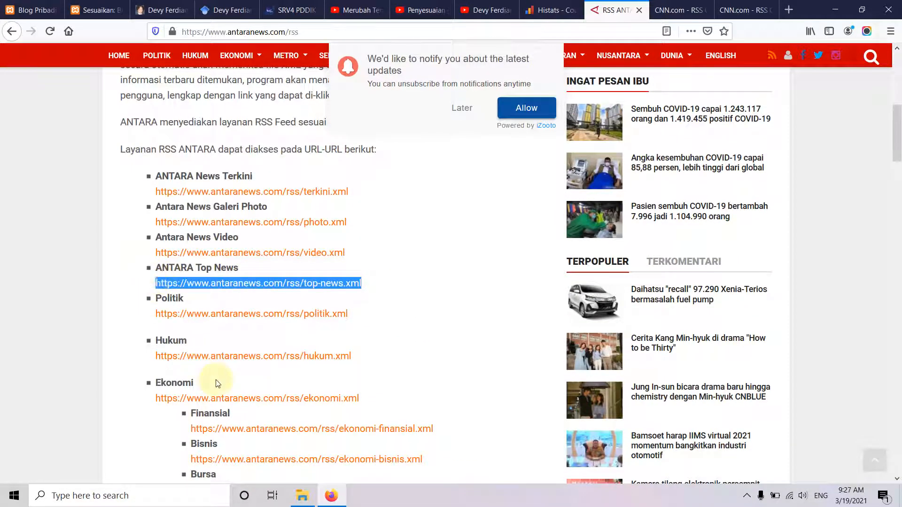
pyautogui.click(94, 10)
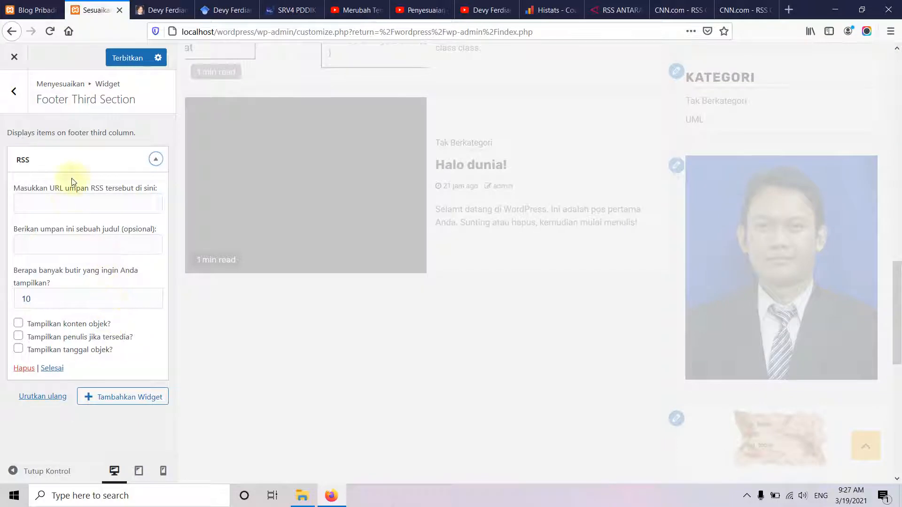
pyautogui.click(66, 203)
pyautogui.hotkey('ctrl', 'v')
pyautogui.click(57, 247)
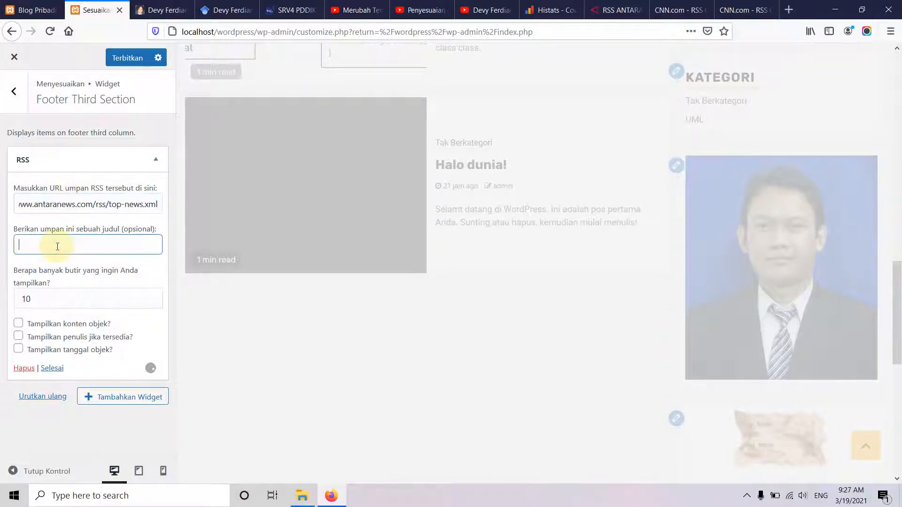
pyautogui.write('Top News')
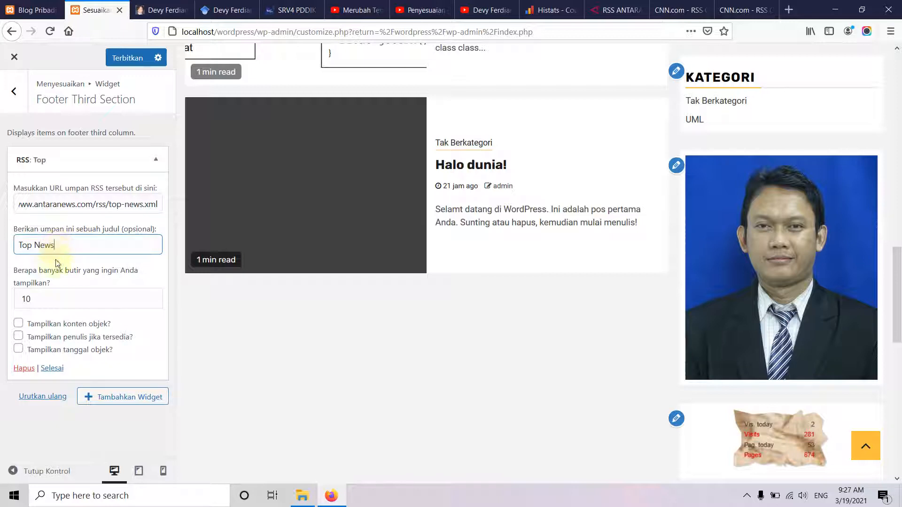
# Set the Top News widget to show 5 items with author and date, and publish the change.
pyautogui.click(52, 297)
pyautogui.click(37, 115)
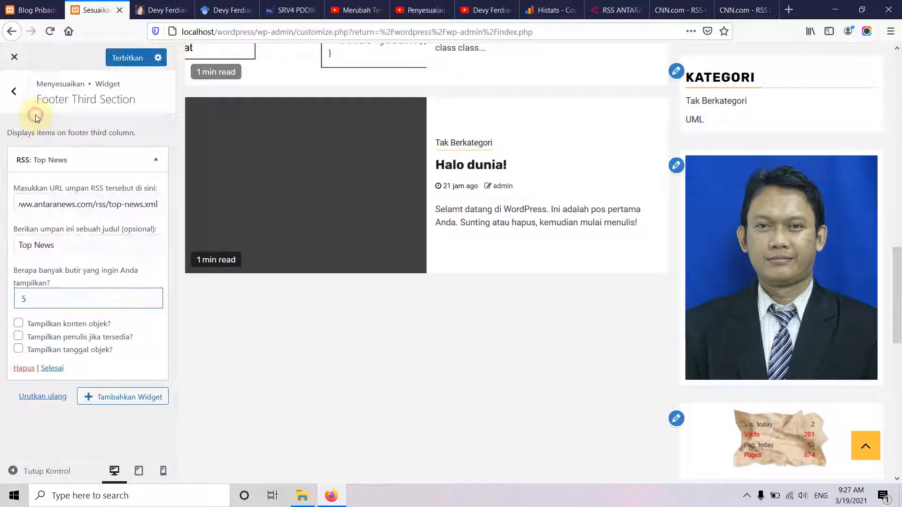
pyautogui.click(19, 337)
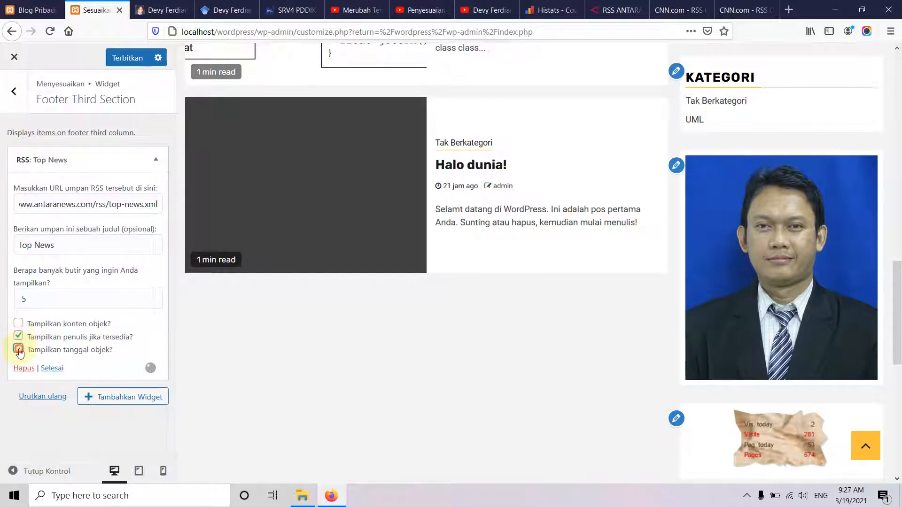
pyautogui.click(102, 400)
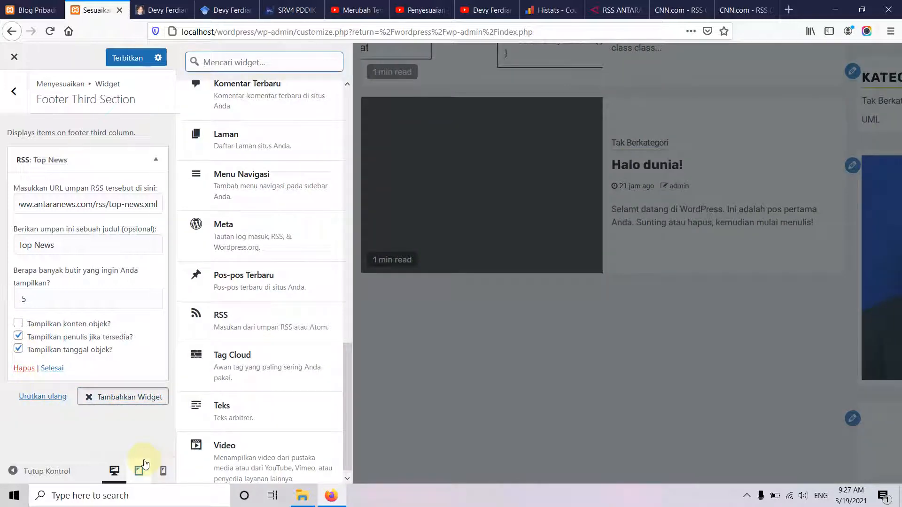
pyautogui.click(133, 57)
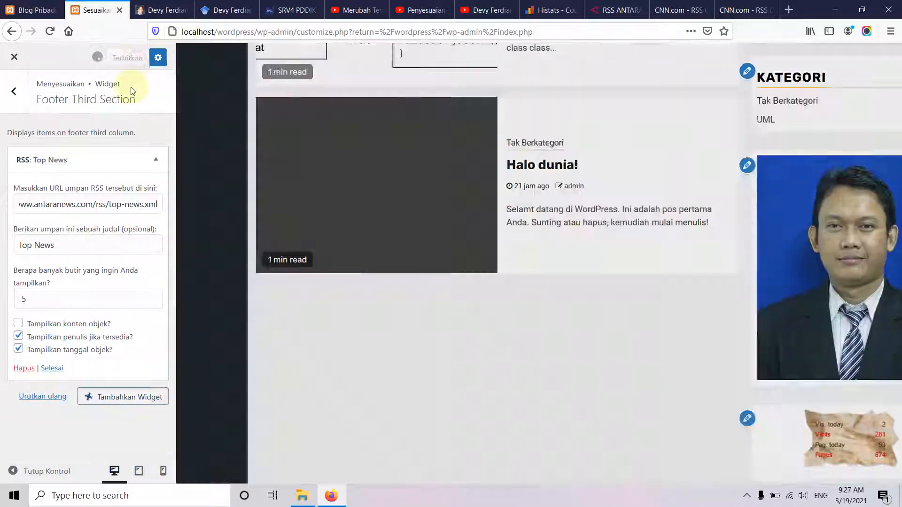
# Reload the local blog to check the RSS feeds across its footer columns.
pyautogui.click(28, 9)
pyautogui.click(52, 35)
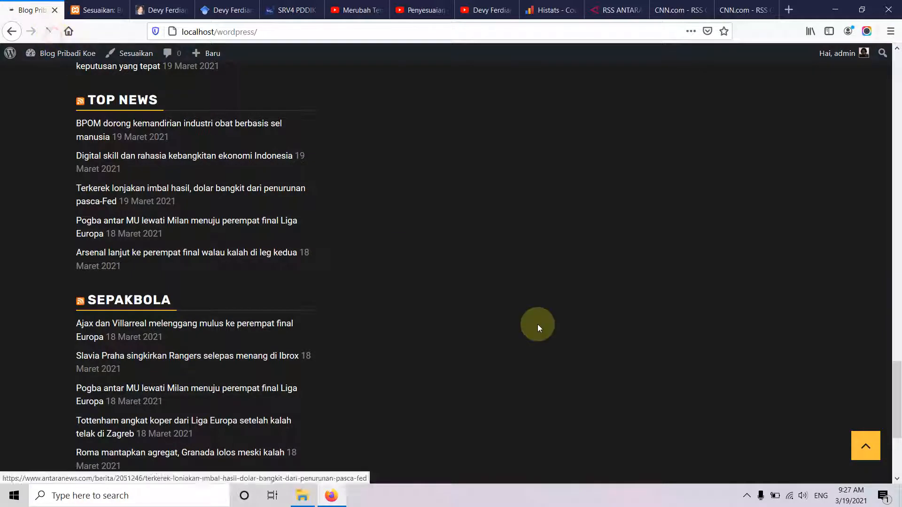